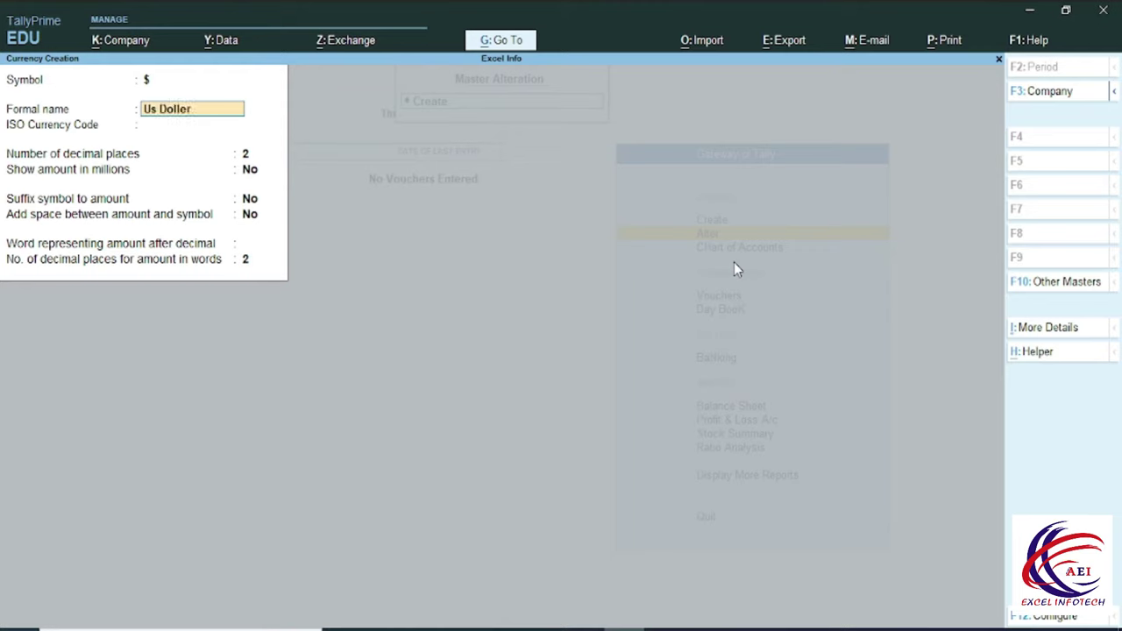
# Keep the $ currency's formal name Us Doller and two decimal places, with no amounts in millions and no suffixed symbol
pyautogui.press('Return')
pyautogui.press('Return')
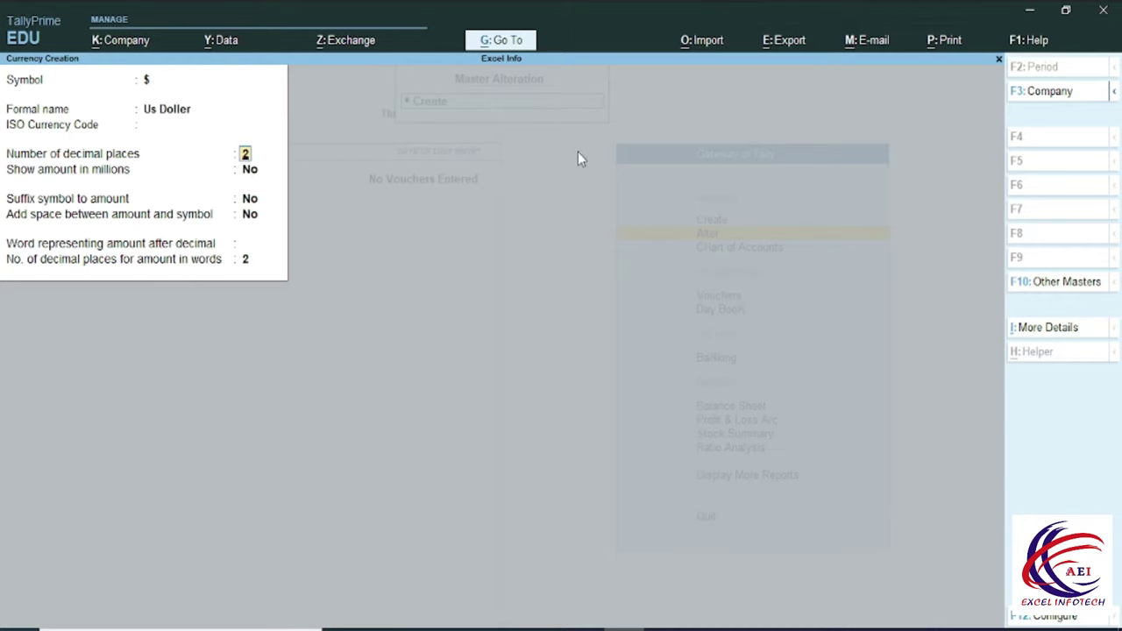
pyautogui.press('Return')
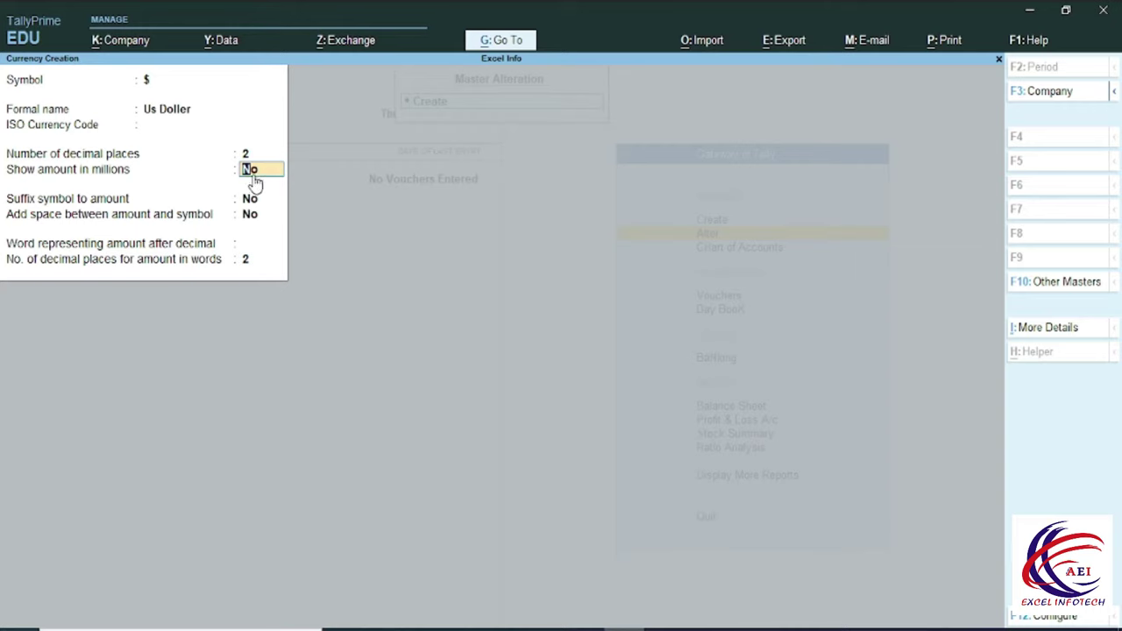
pyautogui.press('Return')
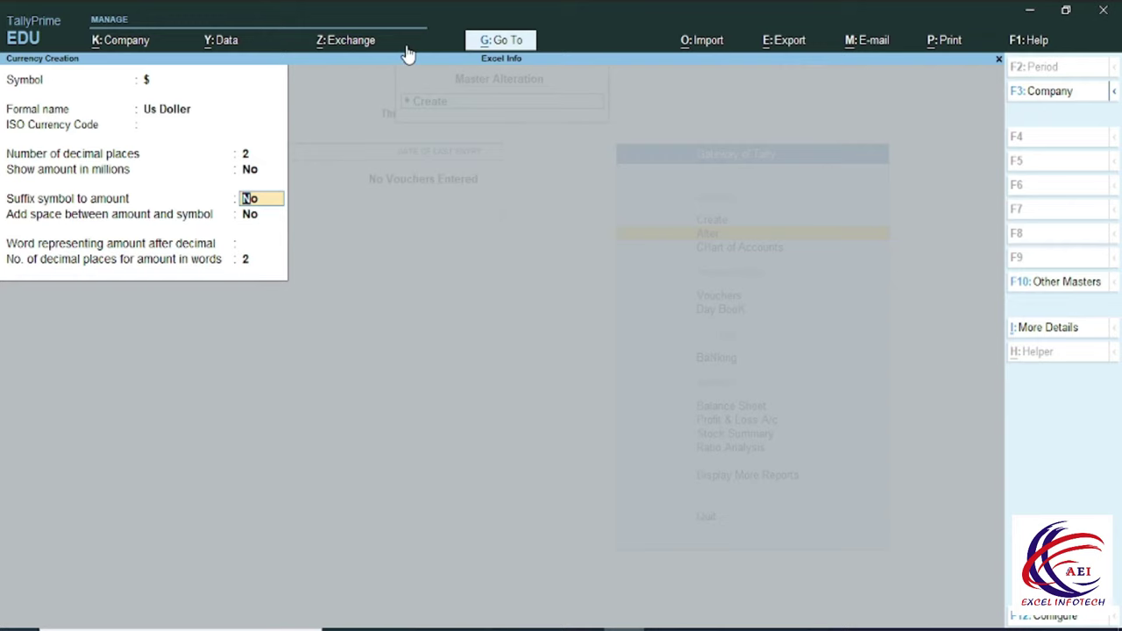
pyautogui.press('Return')
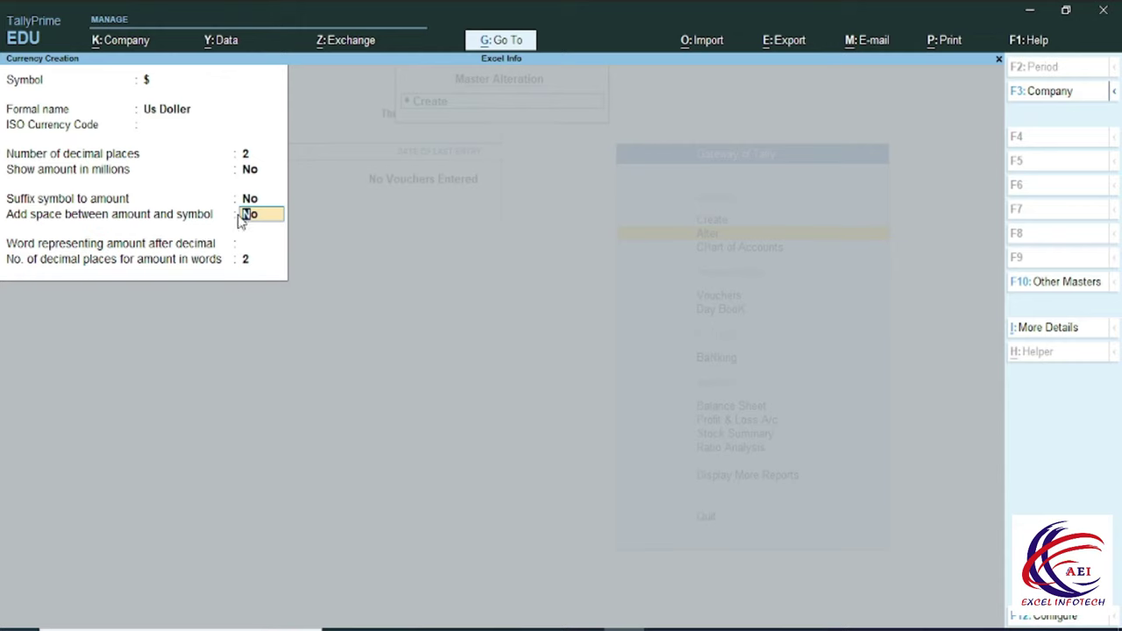
# Save the $ currency with no space between amount and symbol, and return to the list of masters
pyautogui.press('Return')
pyautogui.write('s')
pyautogui.press('Return')
pyautogui.press('Return')
pyautogui.press('Return')
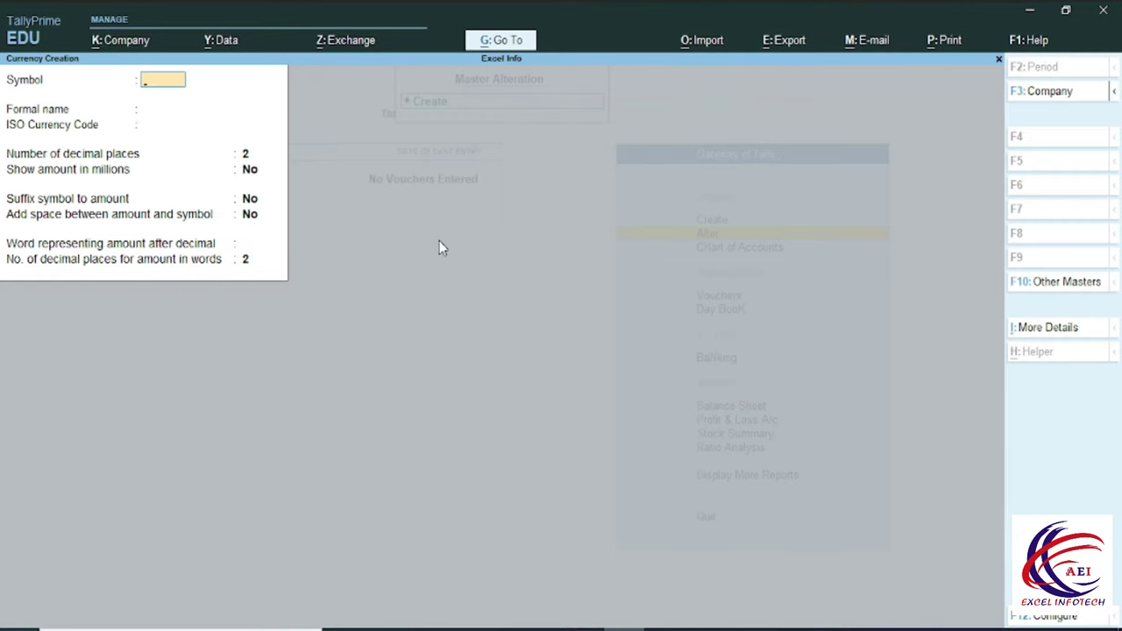
pyautogui.press('Escape')
pyautogui.press('Return')
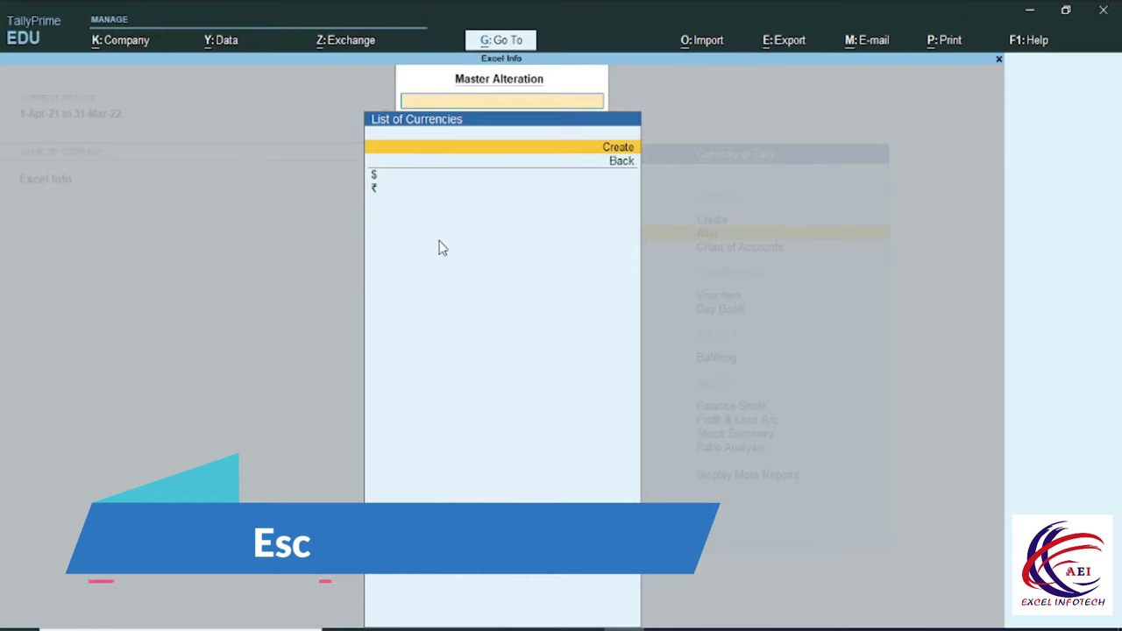
pyautogui.press('Escape')
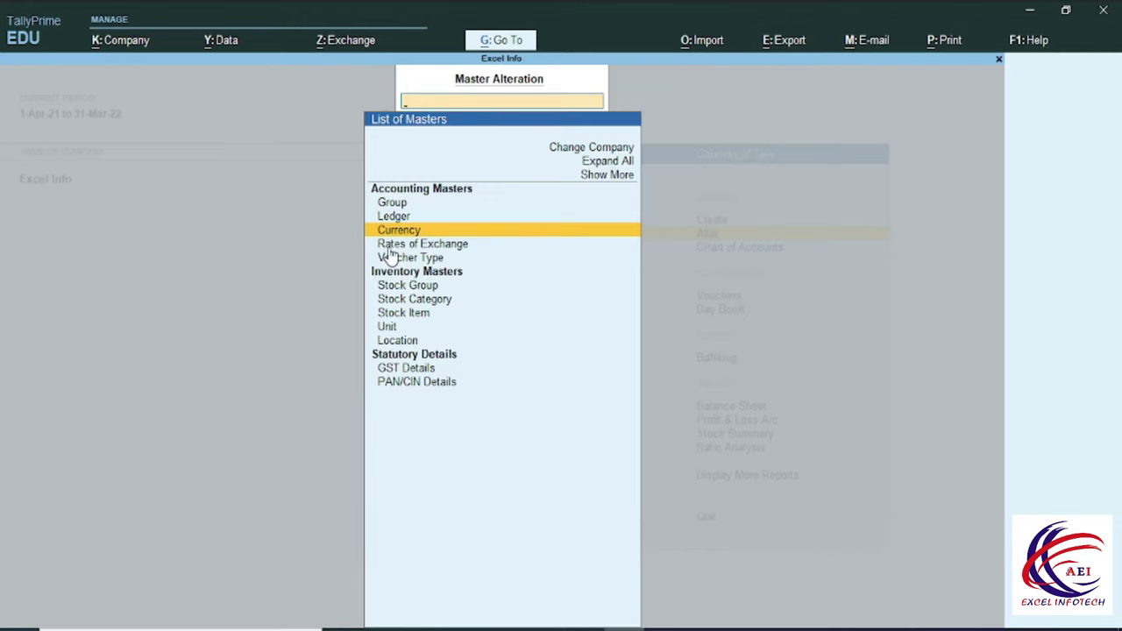
# Set the dollar's exchange rates for 1-Apr-21 to standard ₹75, selling ₹80 and buying ₹70, following Currency.docx, and save them
pyautogui.click(462, 248)
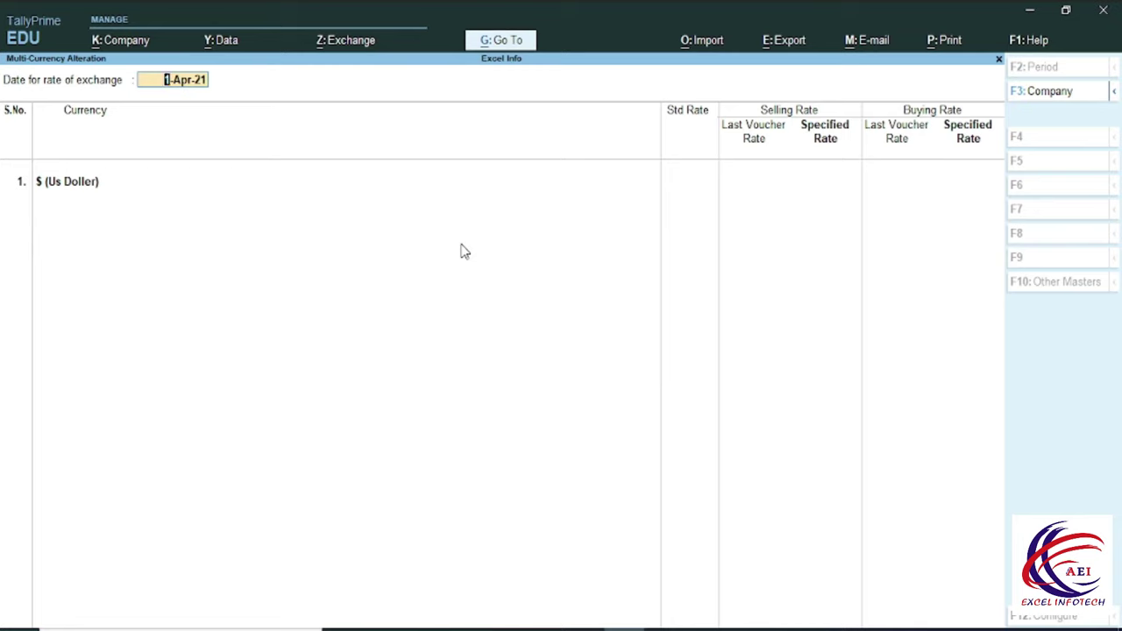
pyautogui.press('Return')
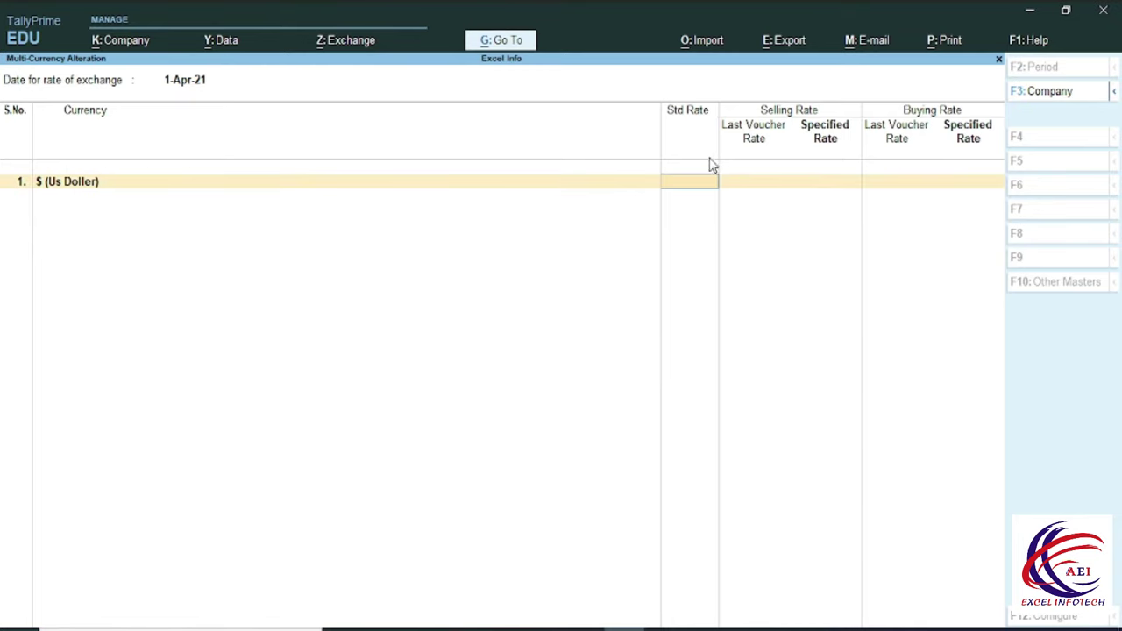
pyautogui.hotkey('alt', 'Tab')
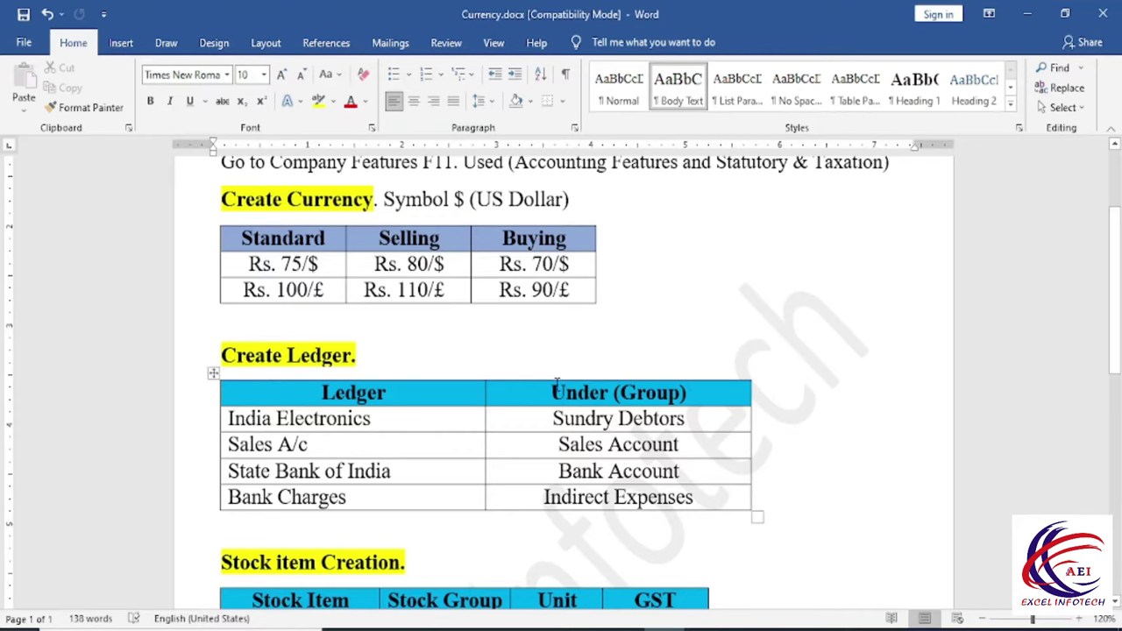
pyautogui.moveTo(324, 264); pyautogui.dragTo(280, 265)
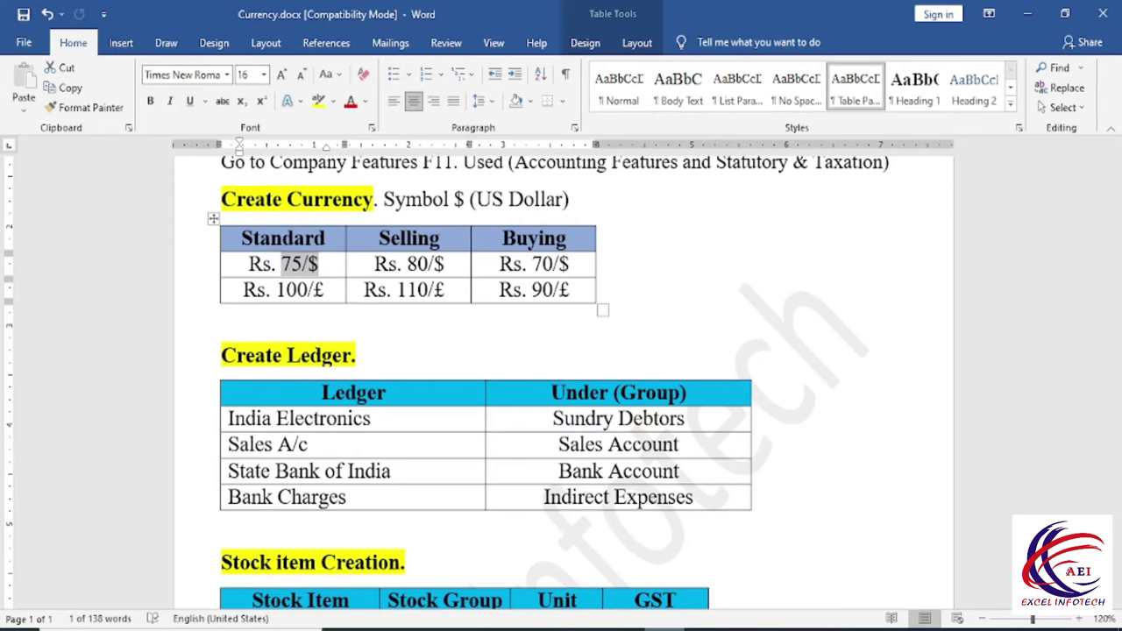
pyautogui.click(736, 561)
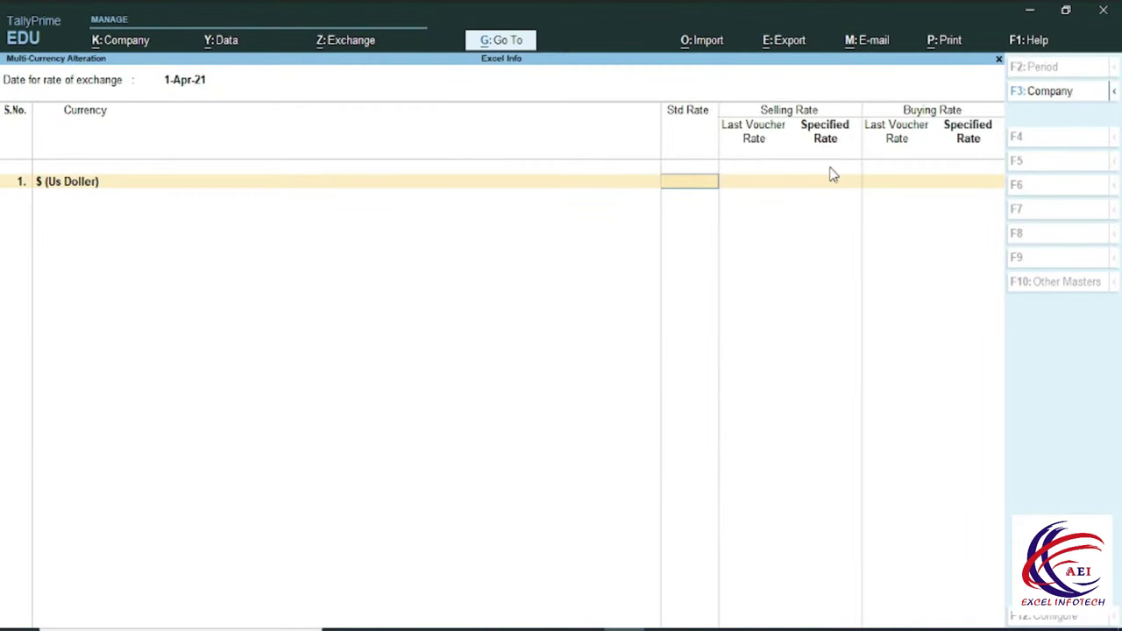
pyautogui.press('Return')
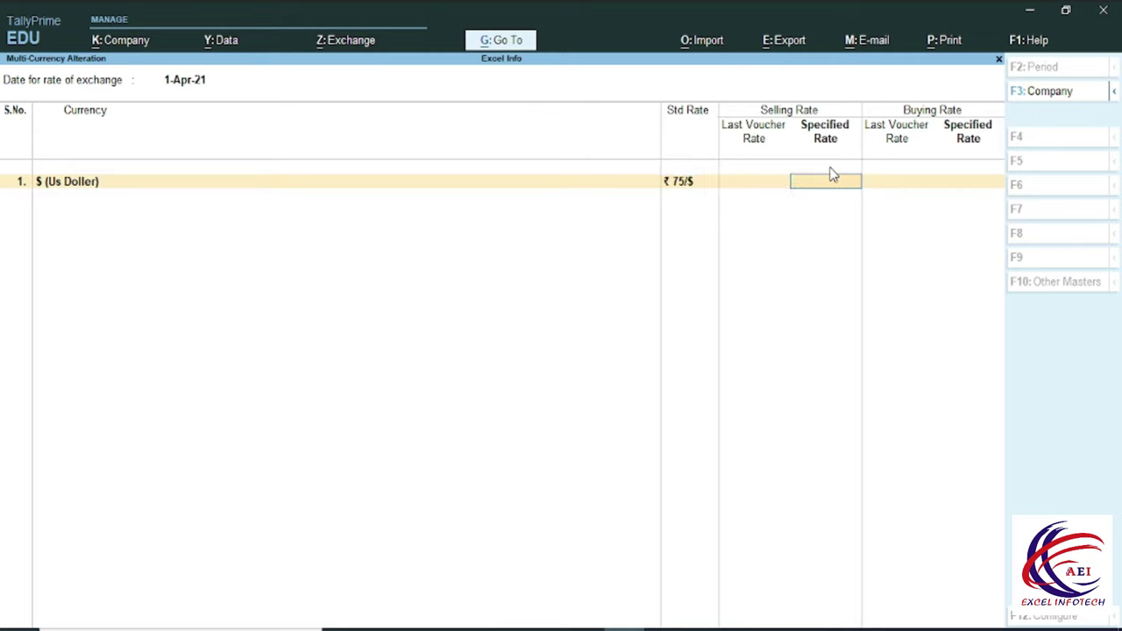
pyautogui.press('Return')
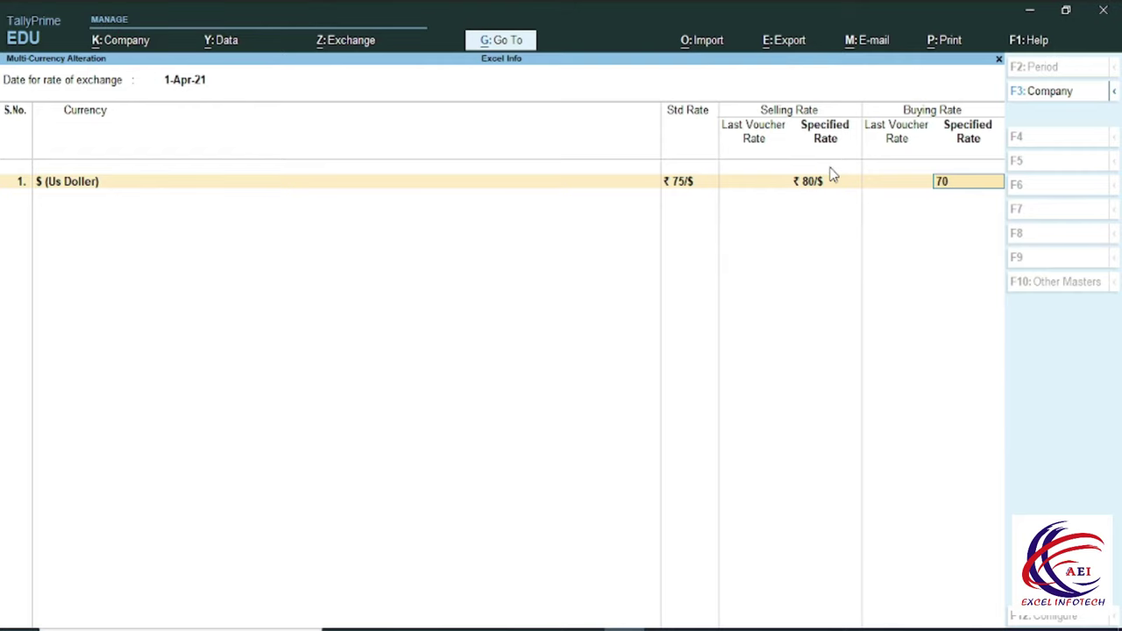
pyautogui.press('Return')
pyautogui.press('Return')
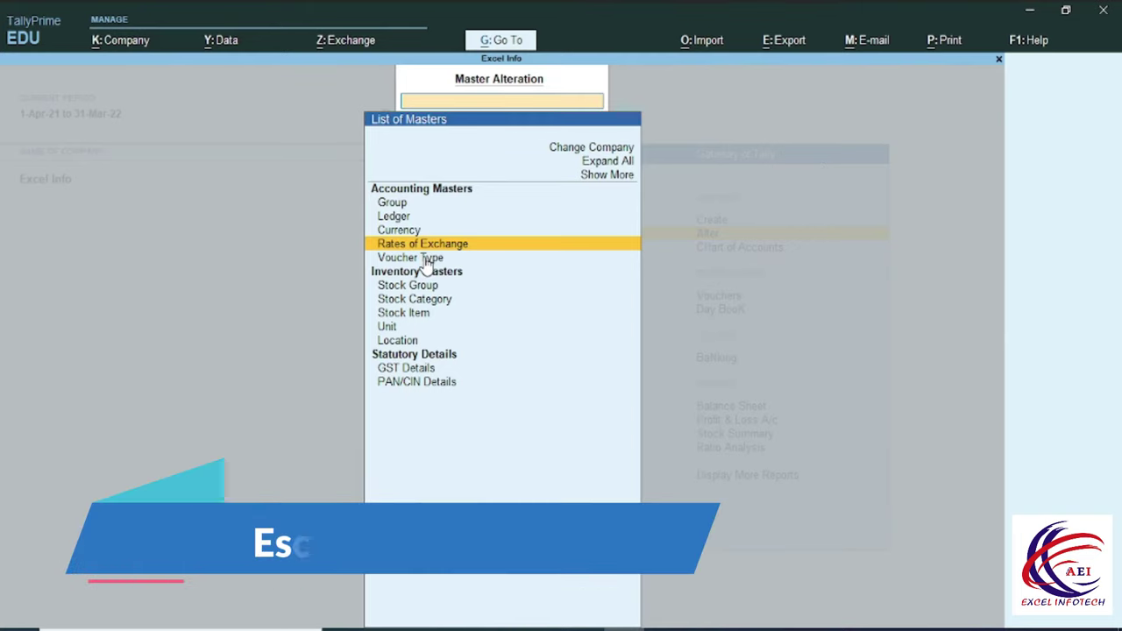
pyautogui.press('Escape')
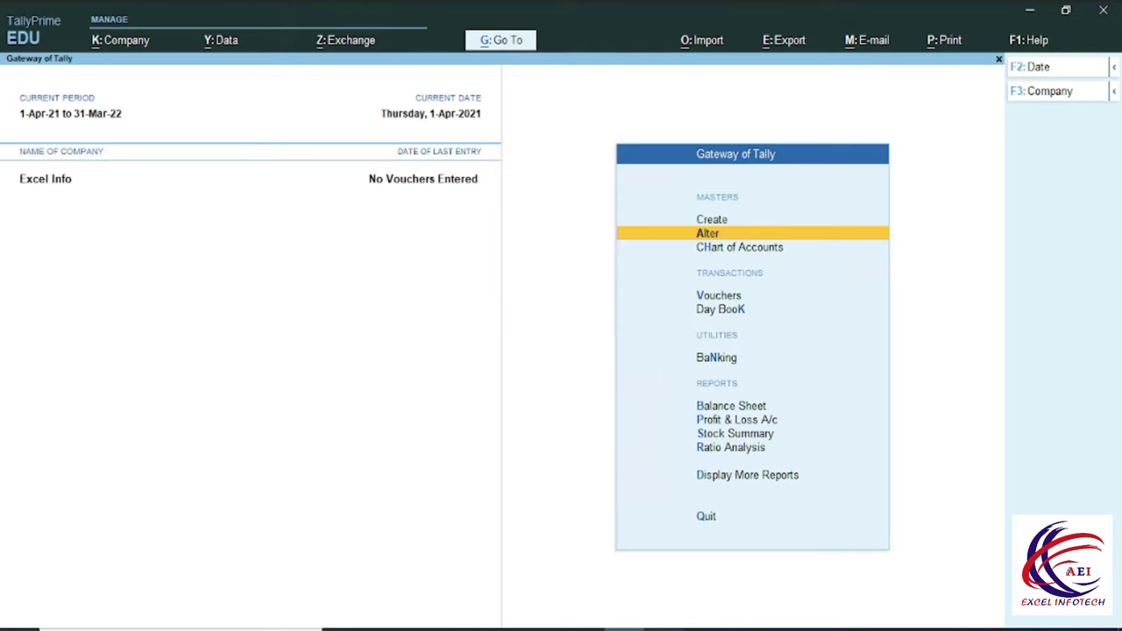
# Switch to Word and examine the ledger and stock item tables, the 1-Apr-2021 sale and the 2-Apr-2021 receipt in Currency.docx
pyautogui.hotkey('alt', 'Tab')
pyautogui.scroll(-3, 310, 358)
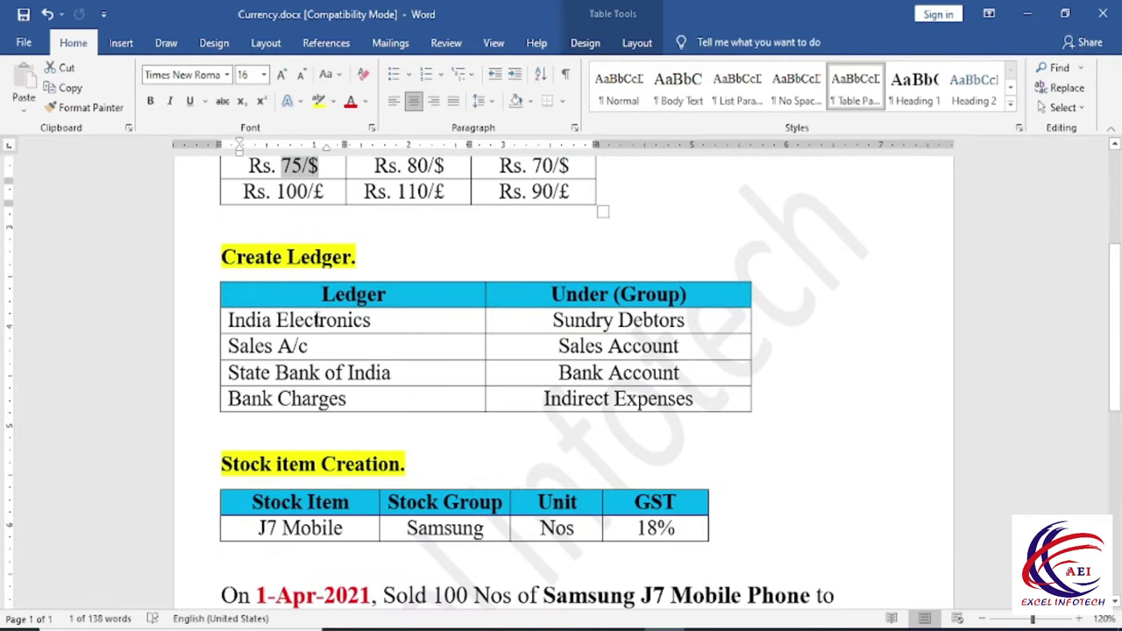
pyautogui.scroll(-3, 224, 366)
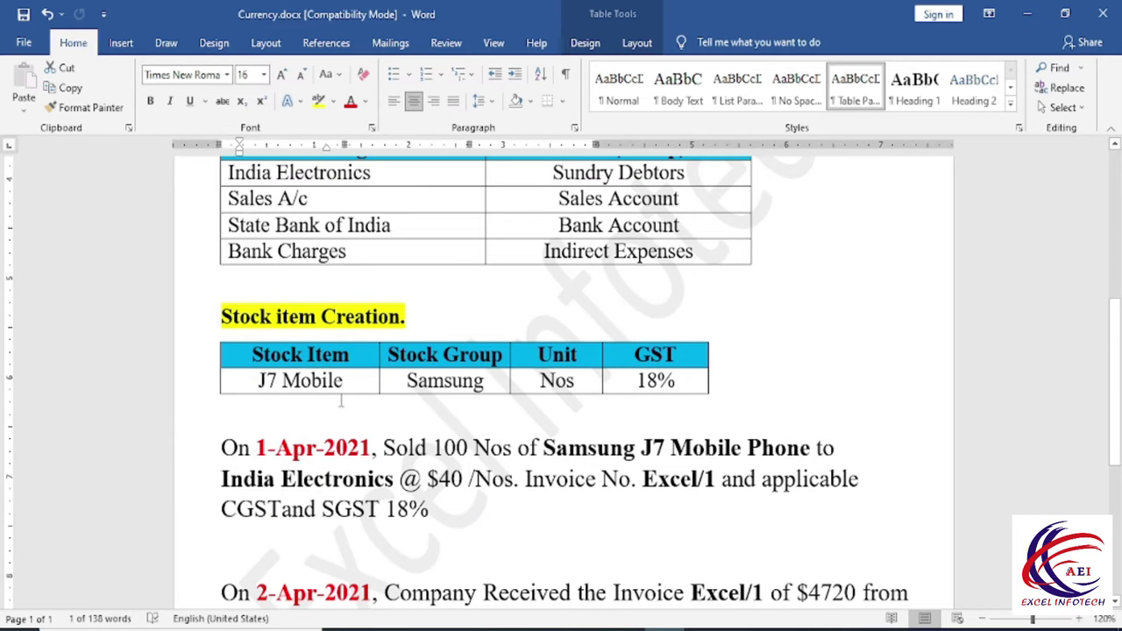
pyautogui.scroll(-1, 366, 394)
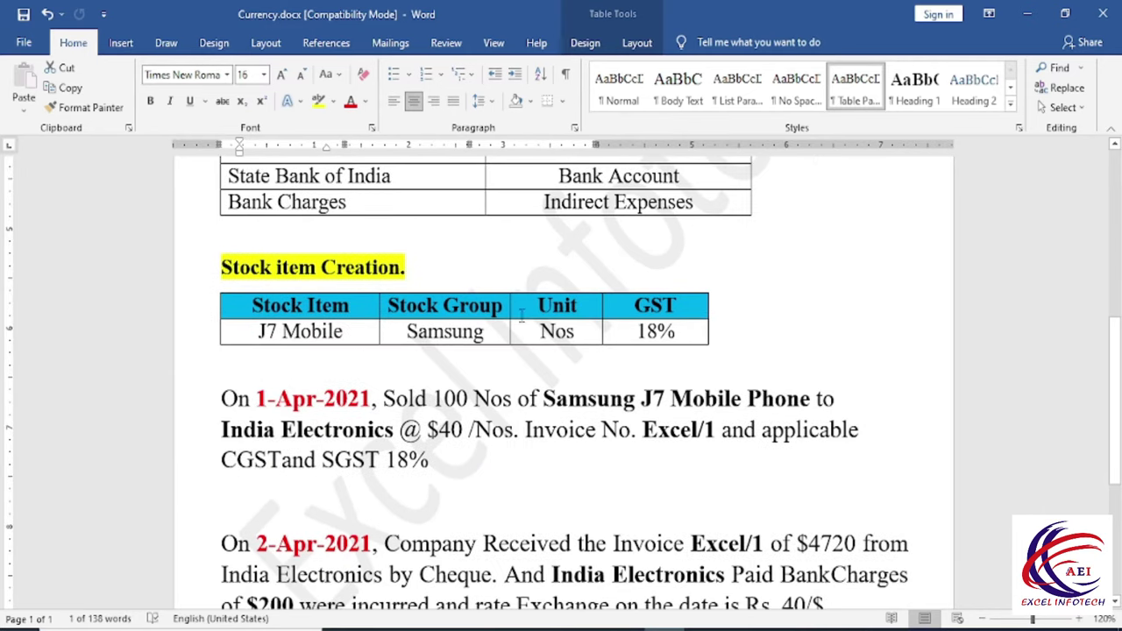
pyautogui.scroll(-2, 268, 466)
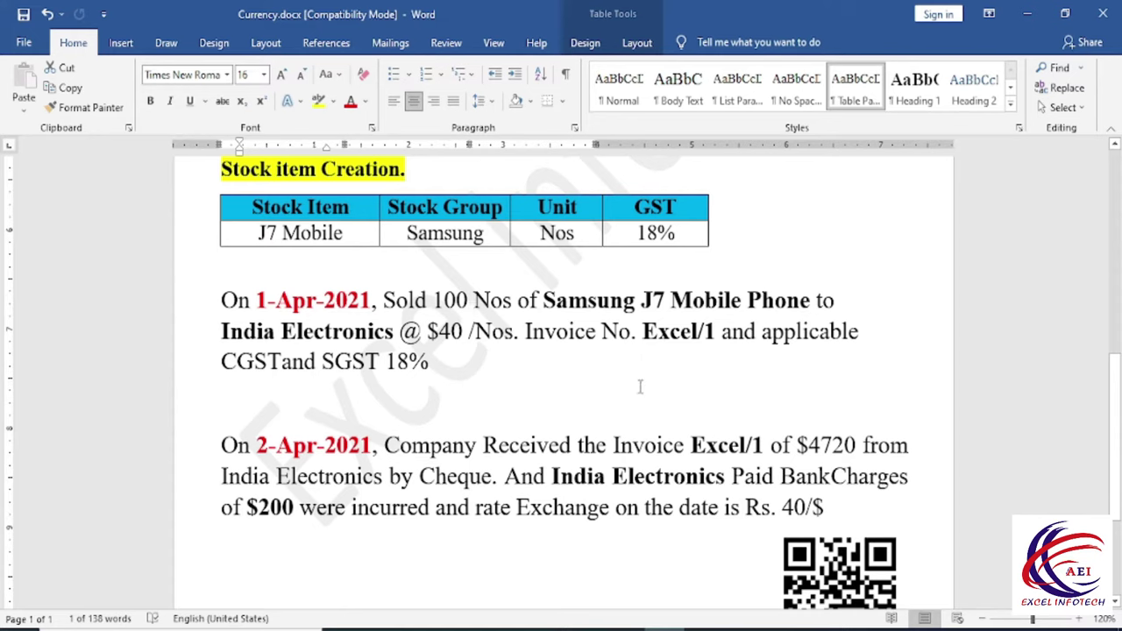
pyautogui.moveTo(644, 342); pyautogui.dragTo(721, 335)
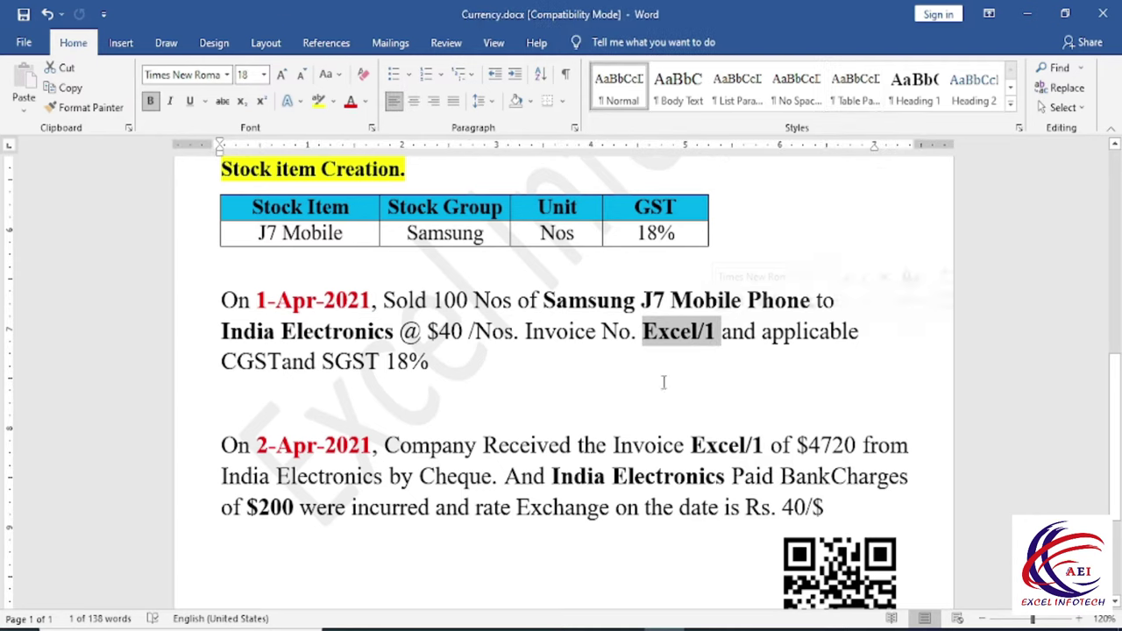
pyautogui.moveTo(429, 363); pyautogui.dragTo(386, 363)
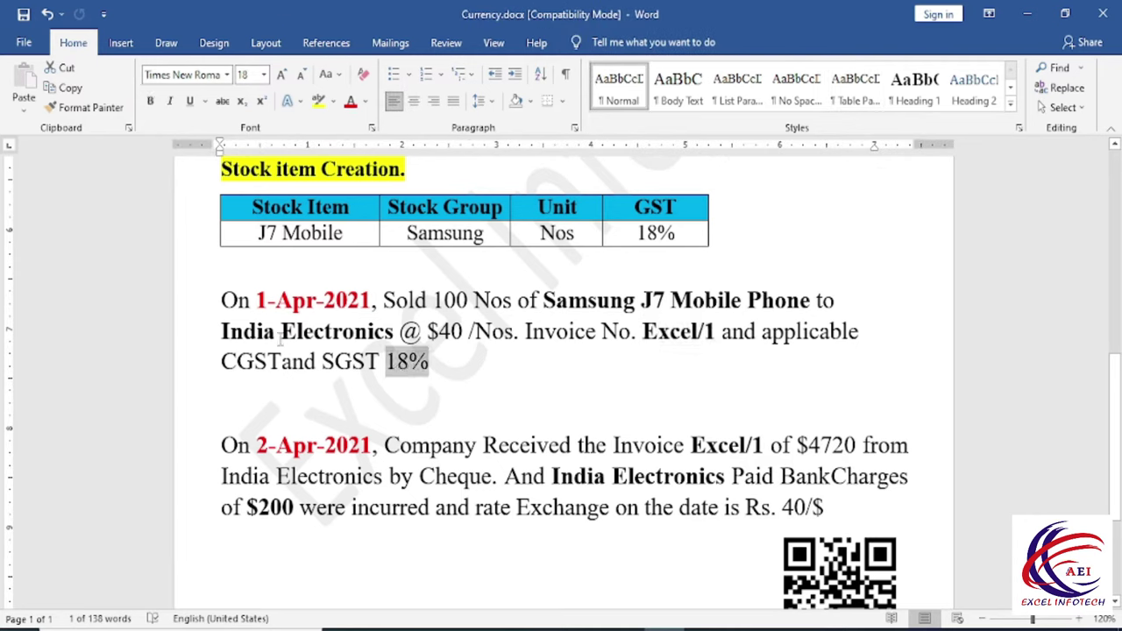
pyautogui.moveTo(221, 331); pyautogui.dragTo(394, 331)
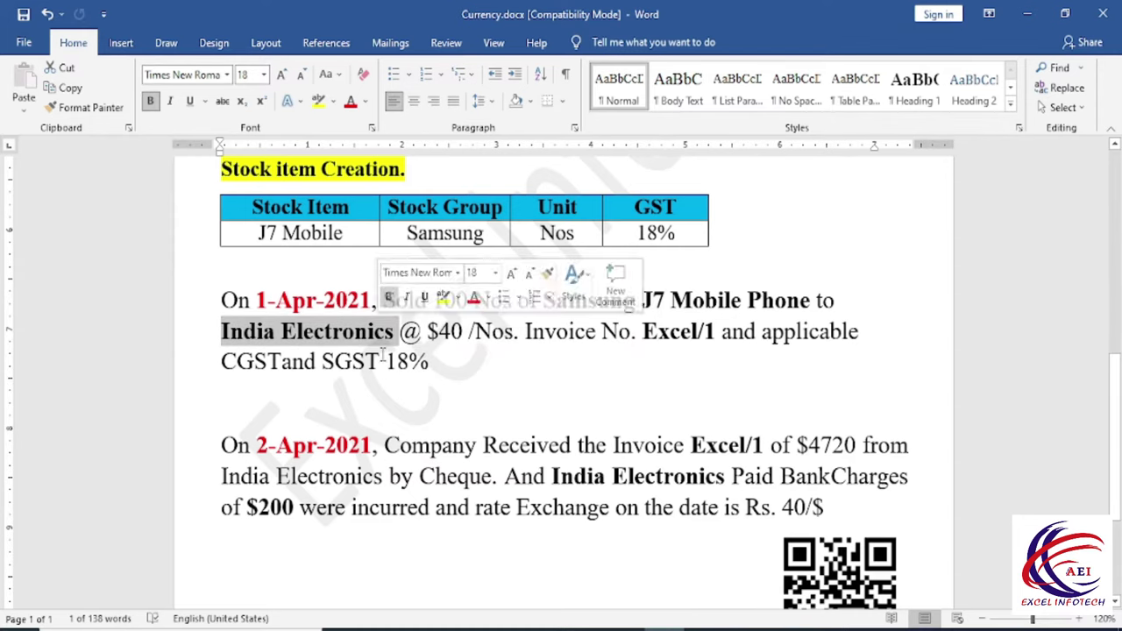
pyautogui.scroll(-1, 379, 412)
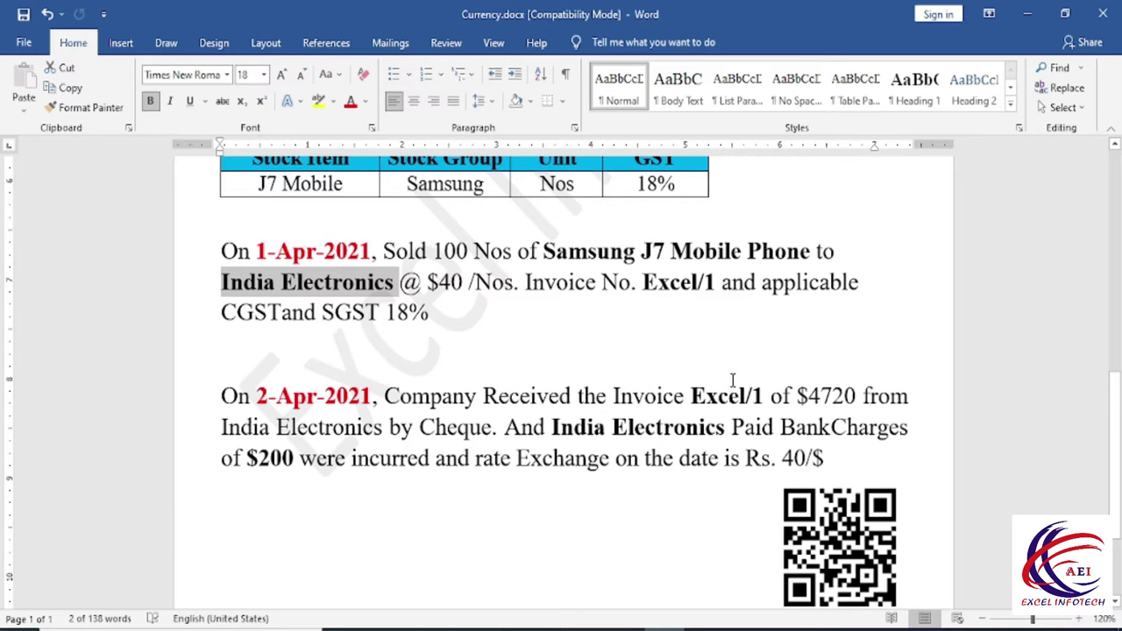
pyautogui.moveTo(798, 399); pyautogui.dragTo(846, 399)
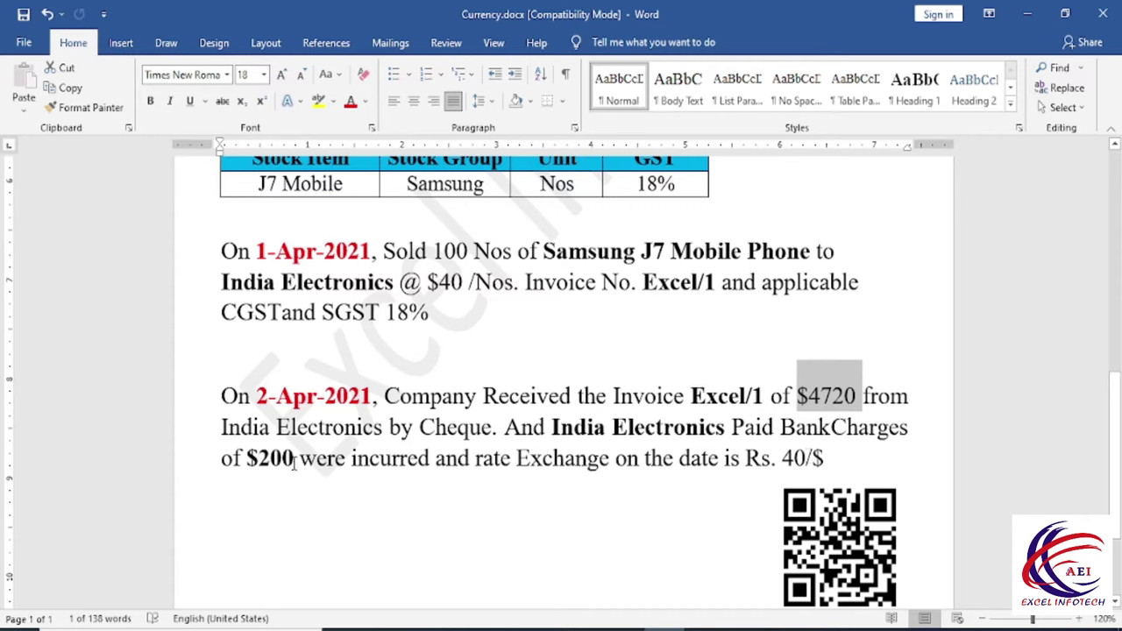
pyautogui.moveTo(294, 464); pyautogui.dragTo(246, 464)
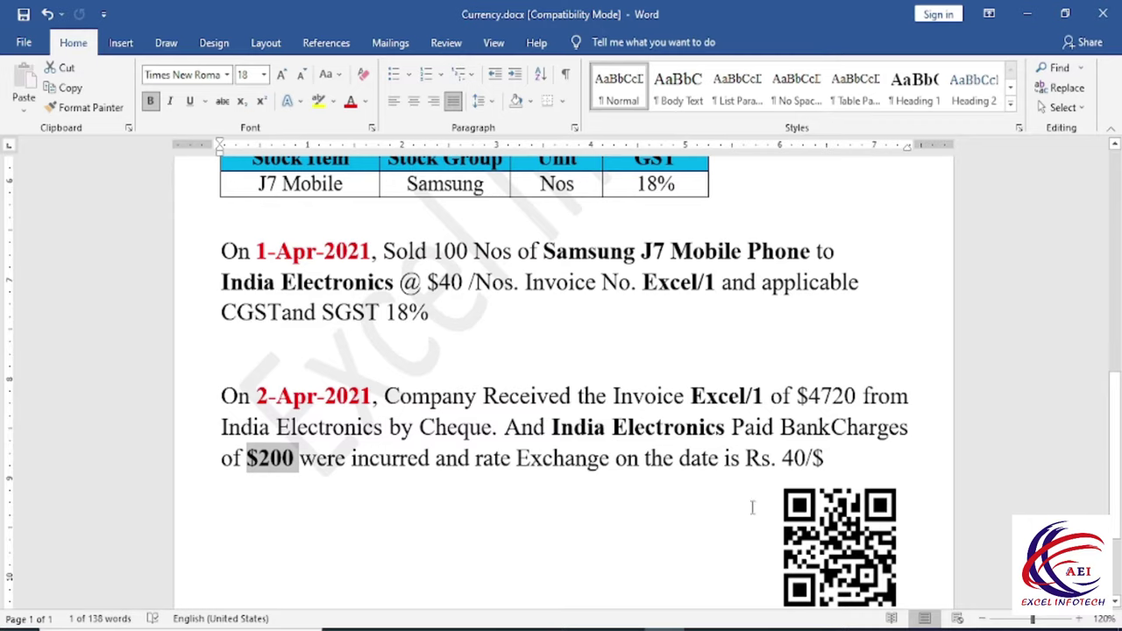
pyautogui.scroll(3, 751, 507)
pyautogui.scroll(2, 294, 378)
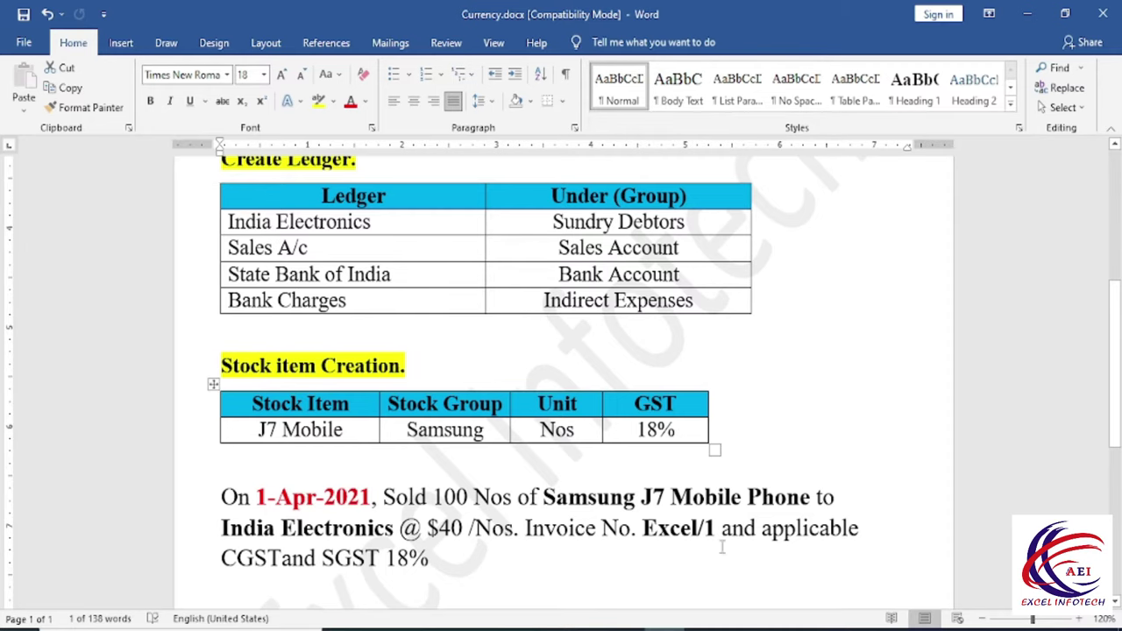
# Switch to TallyPrime and start a new Sales voucher
pyautogui.hotkey('alt', 'Tab')
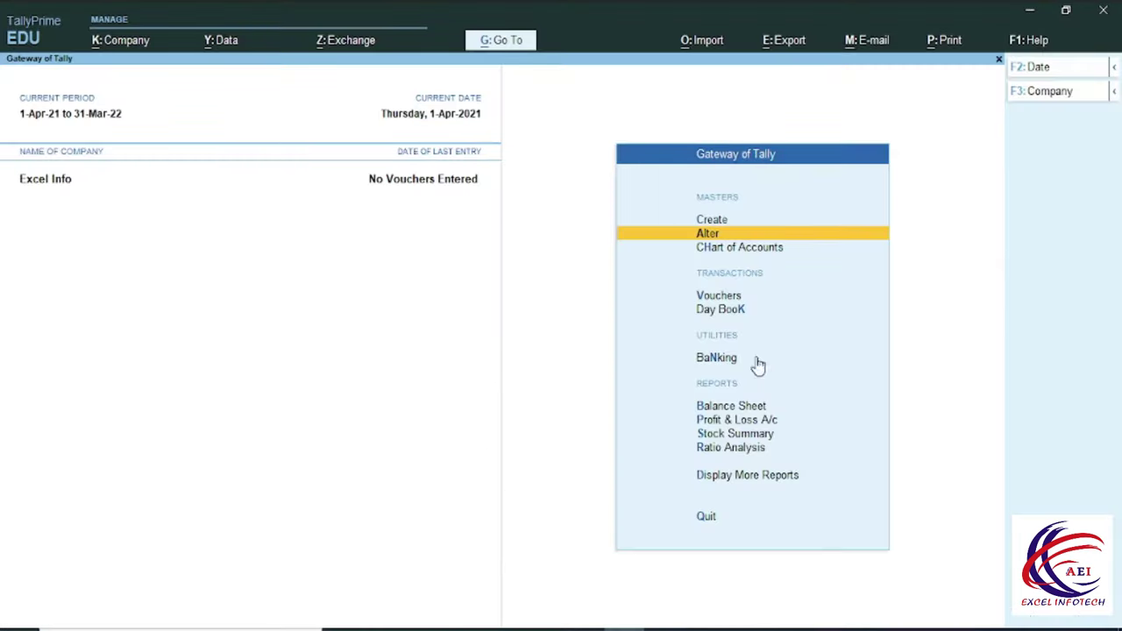
pyautogui.click(714, 297)
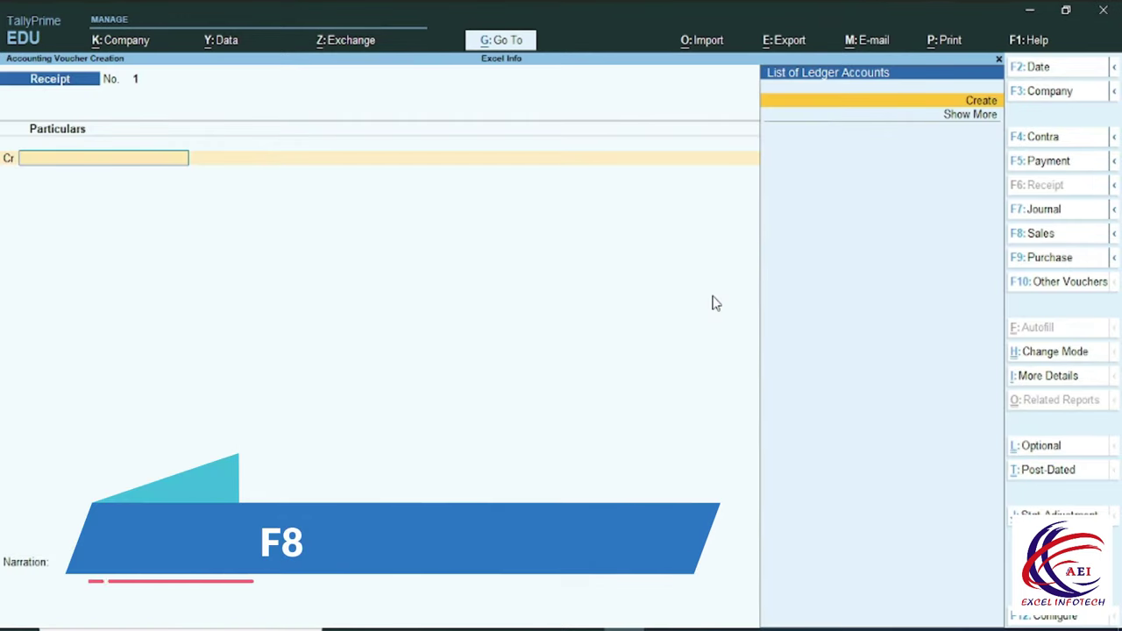
pyautogui.press('F8')
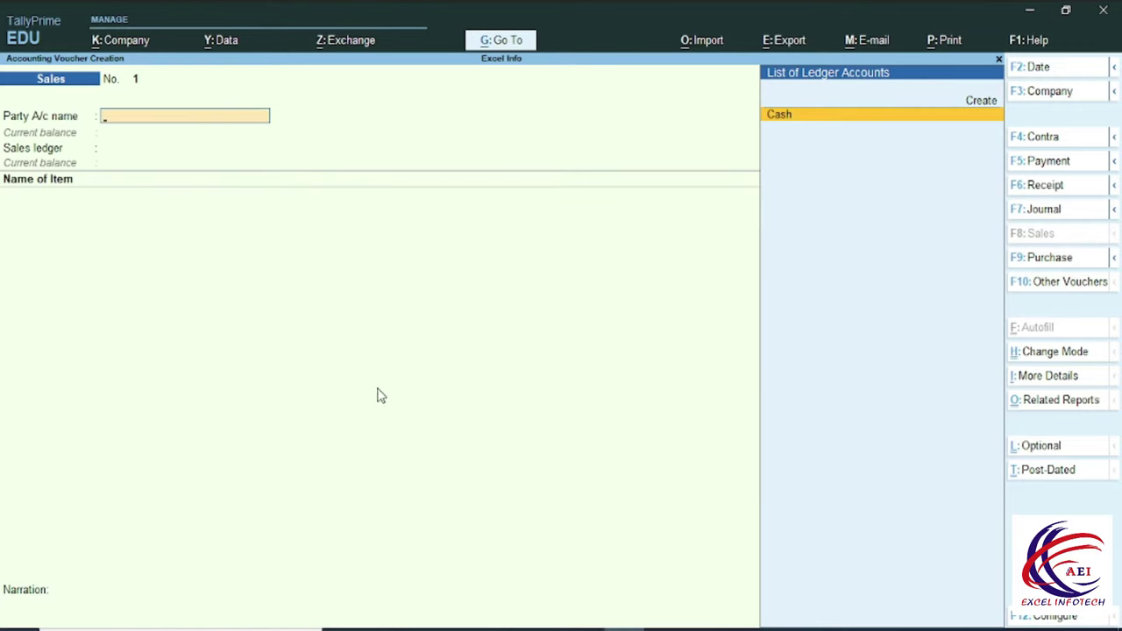
# Start a new party ledger from the sales voucher, named India Elect and placed under Sundry Debtors
pyautogui.hotkey('alt', 'c')
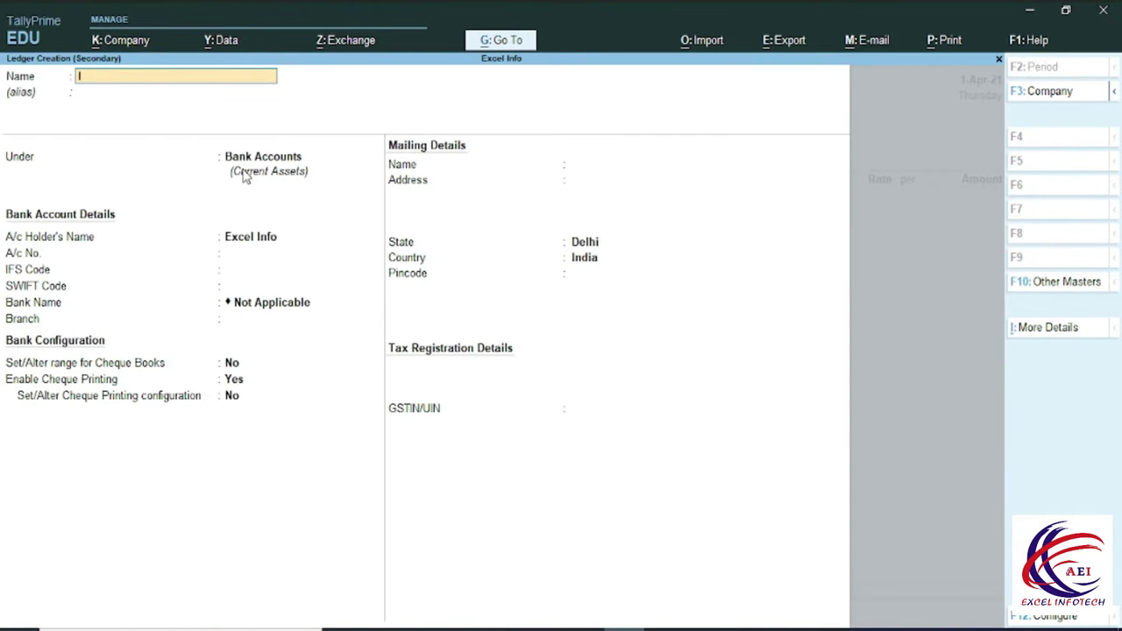
pyautogui.write('India E')
pyautogui.press('Return')
pyautogui.press('Return')
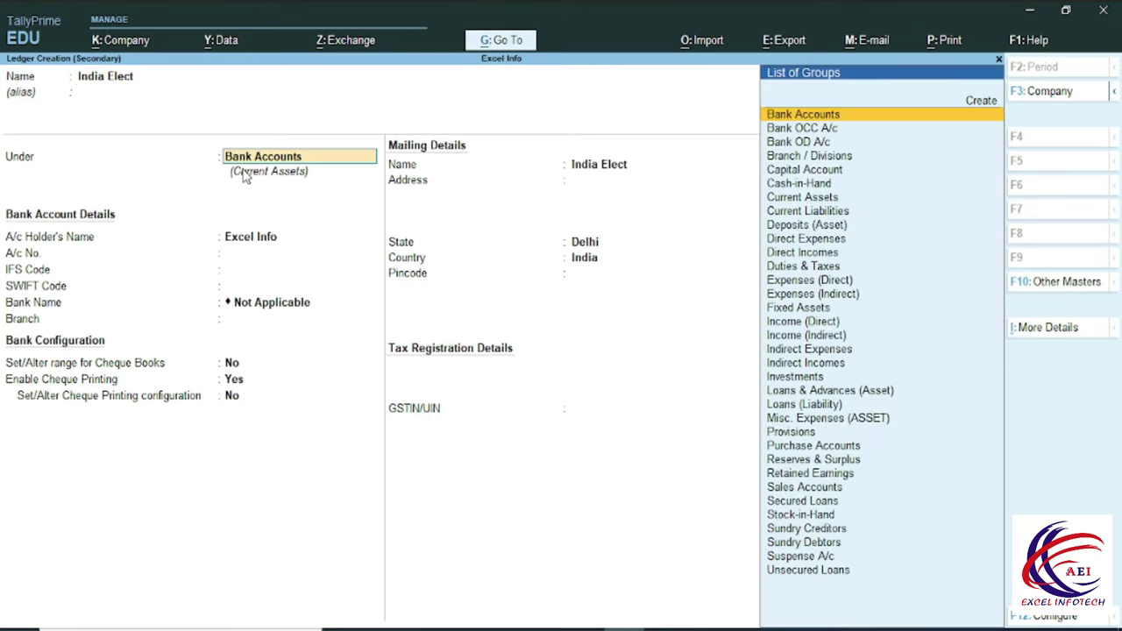
pyautogui.write('S')
pyautogui.press('Down')
pyautogui.press('Down')
pyautogui.press('Down')
pyautogui.press('Down')
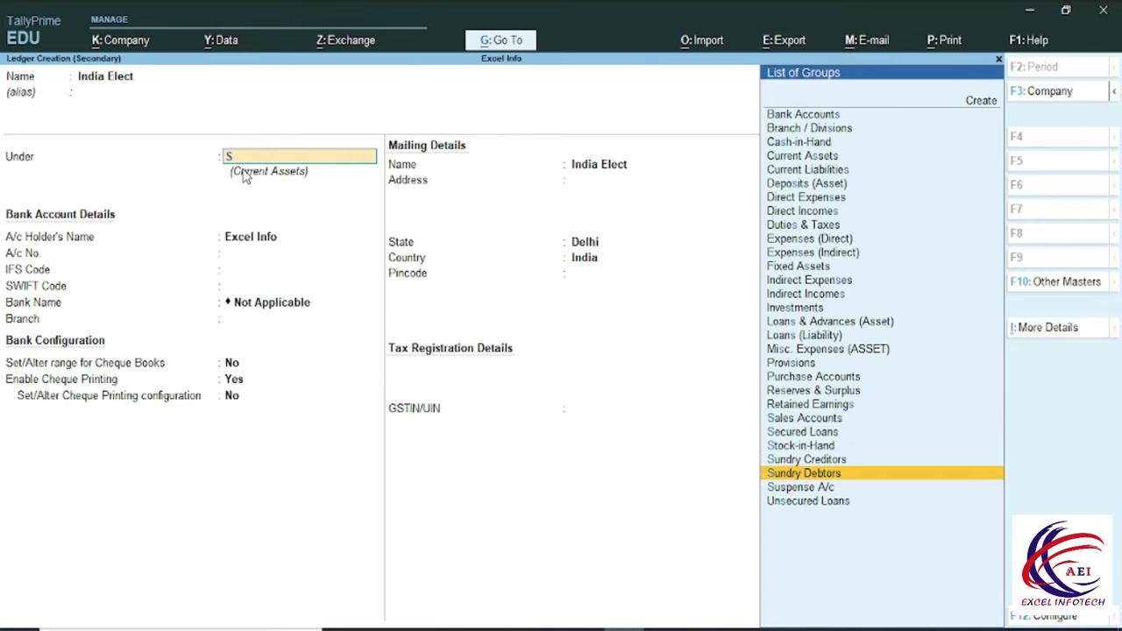
pyautogui.press('Return')
# Keep the remaining default details of the India Elect ledger, leave its GSTIN/UIN blank, and save the ledger
pyautogui.press('Return')
pyautogui.press('Return')
pyautogui.press('Return')
pyautogui.press('Return')
pyautogui.press('Return')
pyautogui.press('Return')
pyautogui.press('Return')
pyautogui.press('Return')
pyautogui.press('Return')
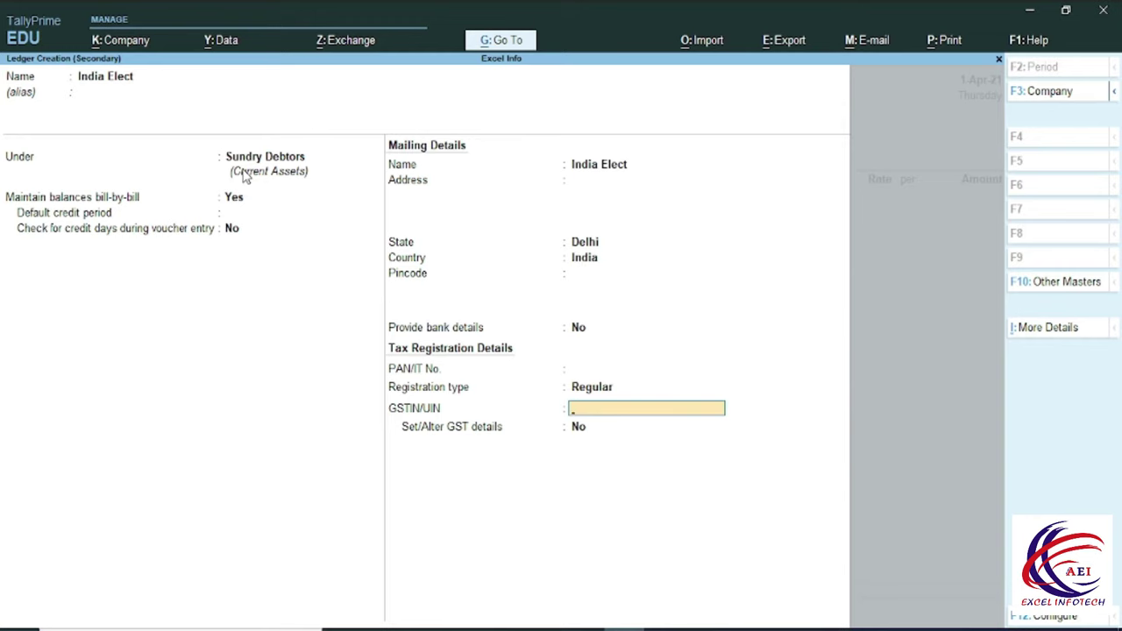
pyautogui.press('Return')
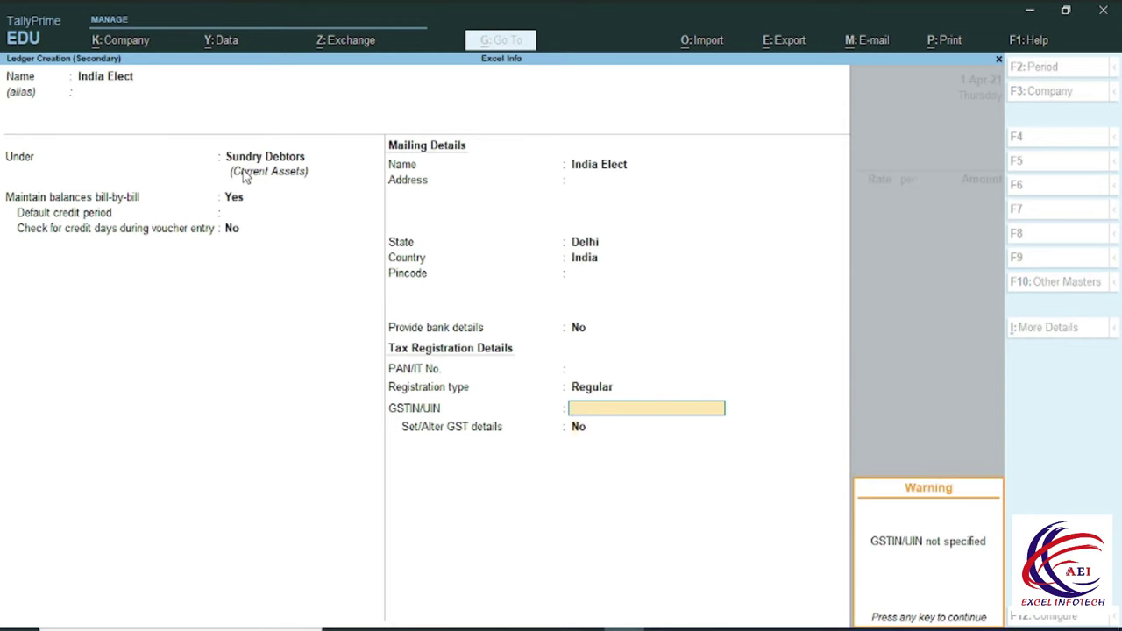
pyautogui.press('Return')
pyautogui.press('Return')
pyautogui.press('Return')
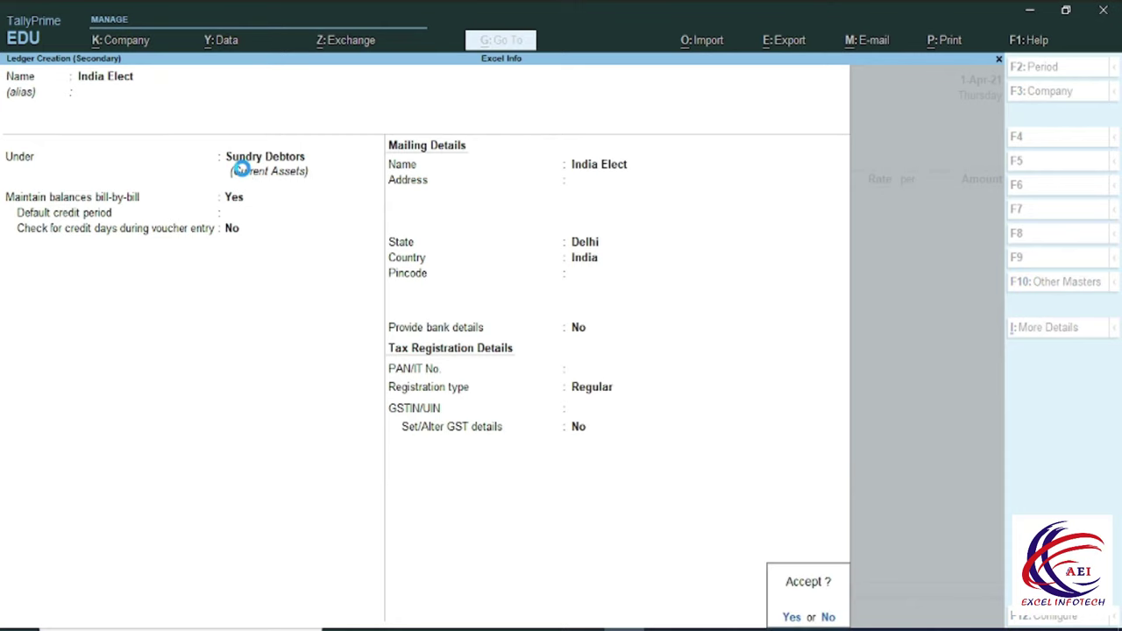
pyautogui.press('Return')
# Leave the dispatch details blank and keep the default party details for India Elect in the sales voucher
pyautogui.press('Return')
pyautogui.press('Return')
pyautogui.press('Return')
pyautogui.press('Return')
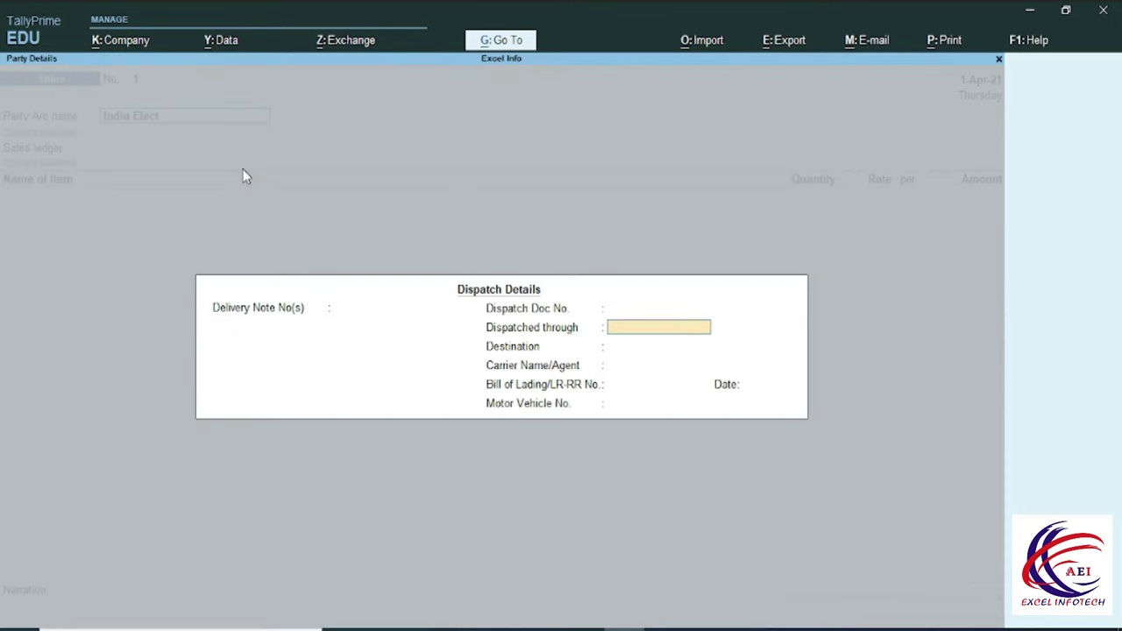
pyautogui.press('Return')
pyautogui.press('Return')
pyautogui.press('Return')
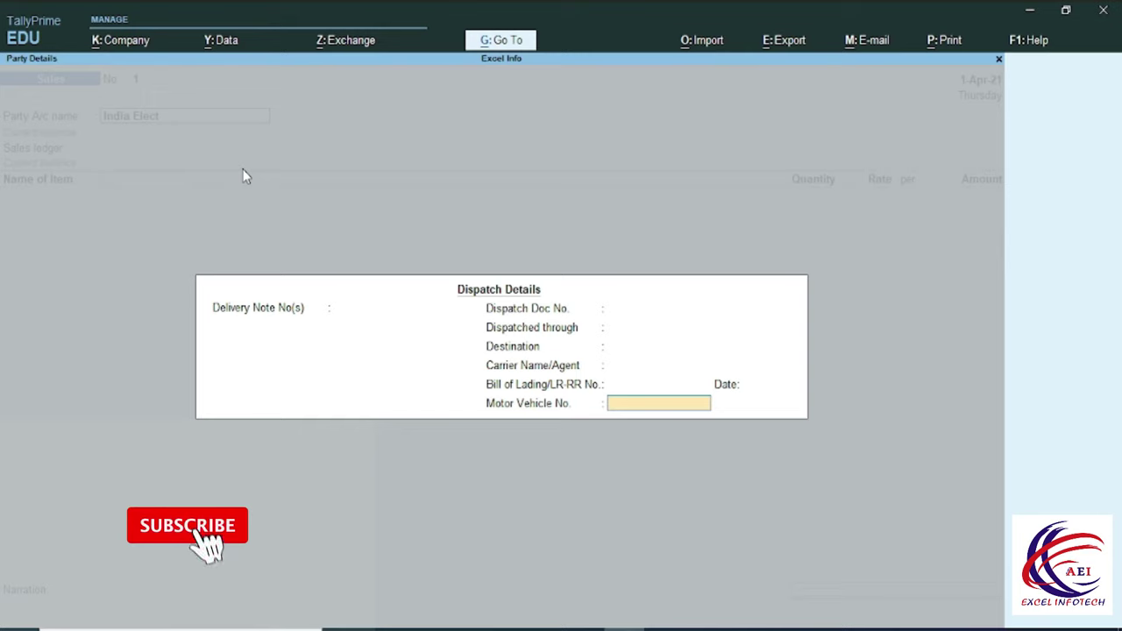
pyautogui.press('Return')
pyautogui.press('Return')
pyautogui.press('Return')
pyautogui.press('Return')
pyautogui.press('Return')
pyautogui.press('Return')
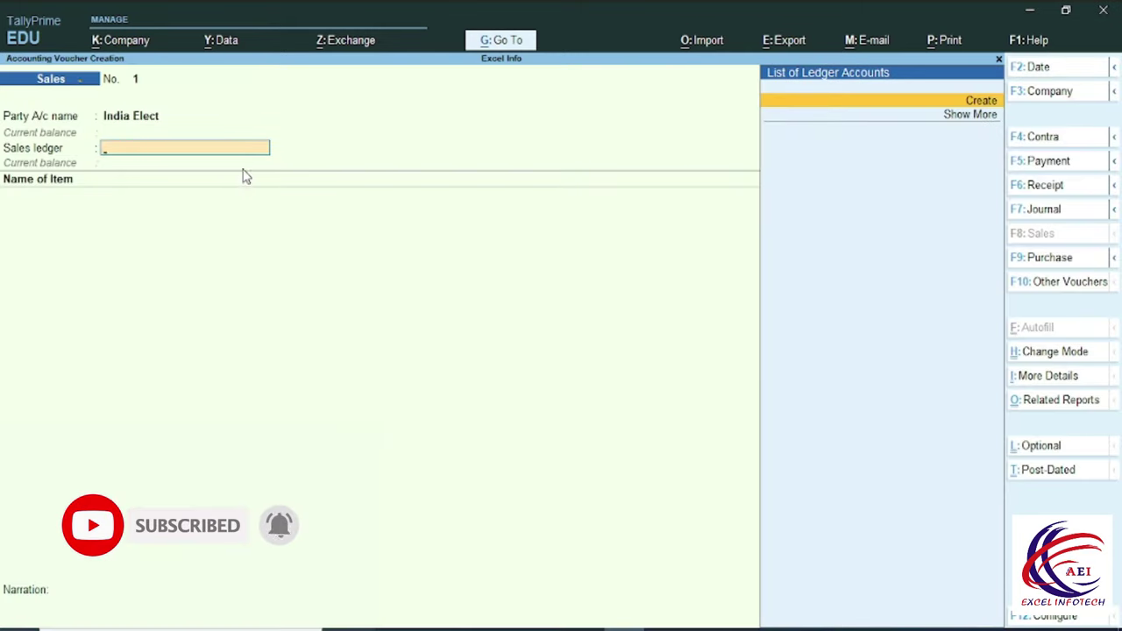
# Start a new sales ledger from the voucher, named Sale and placed under Sales Accounts
pyautogui.hotkey('alt', 'c')
pyautogui.write('Sale')
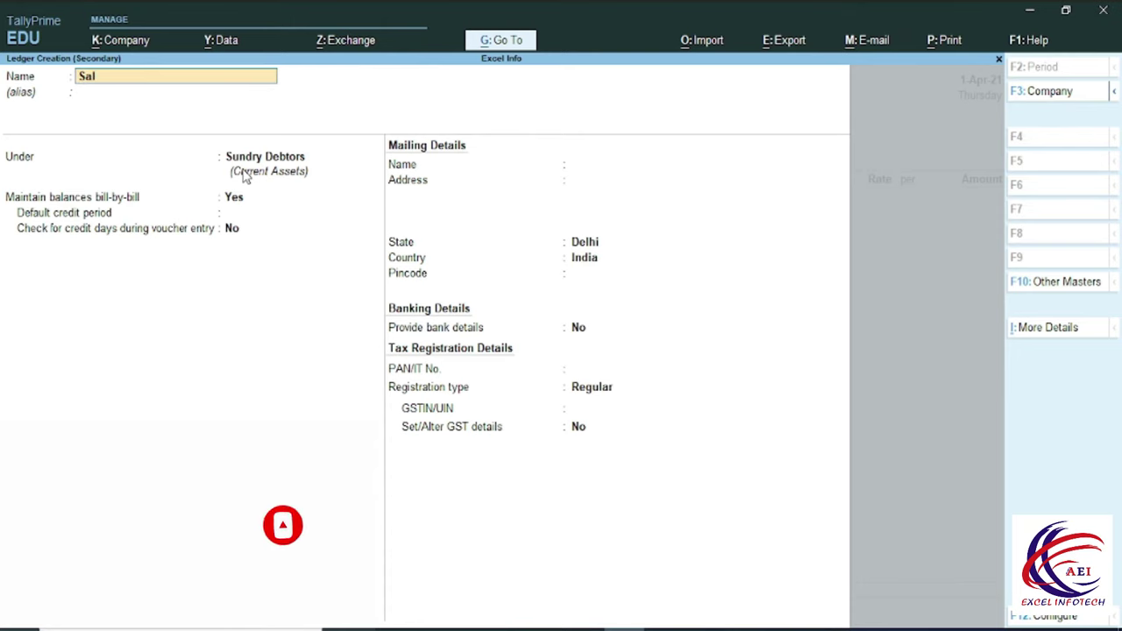
pyautogui.press('Return')
pyautogui.press('Return')
pyautogui.write('Sales Accounts')
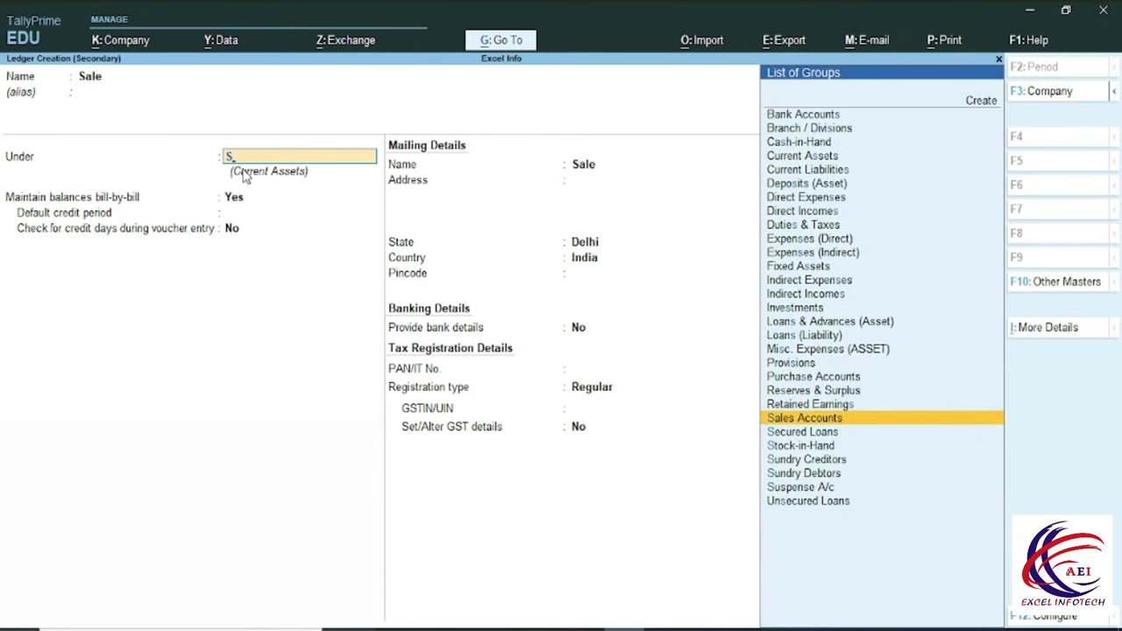
pyautogui.press('Return')
pyautogui.press('Return')
pyautogui.press('Return')
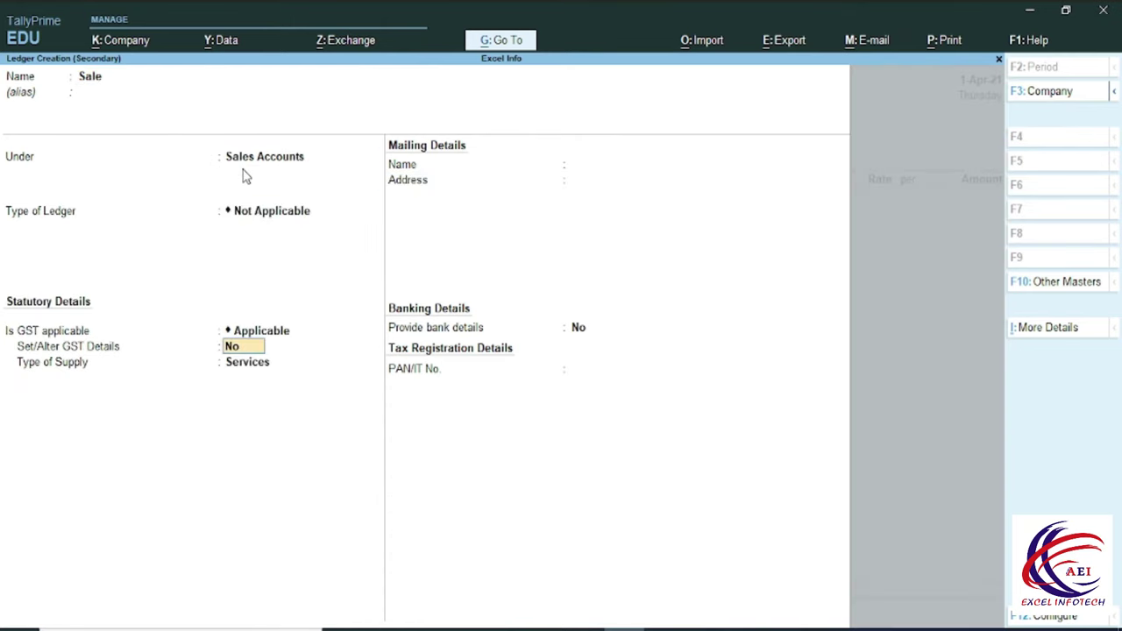
# Set the Sale ledger's type of supply to Goods and save the ledger
pyautogui.press('Return')
pyautogui.press('Up')
pyautogui.press('Return')
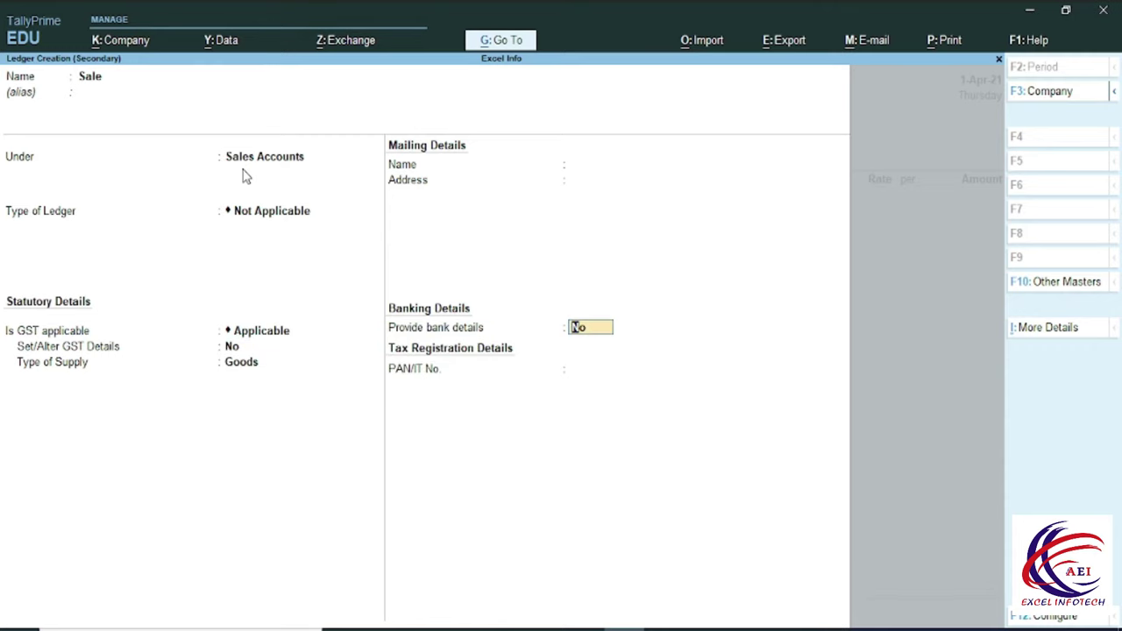
pyautogui.press('Return')
pyautogui.press('Return')
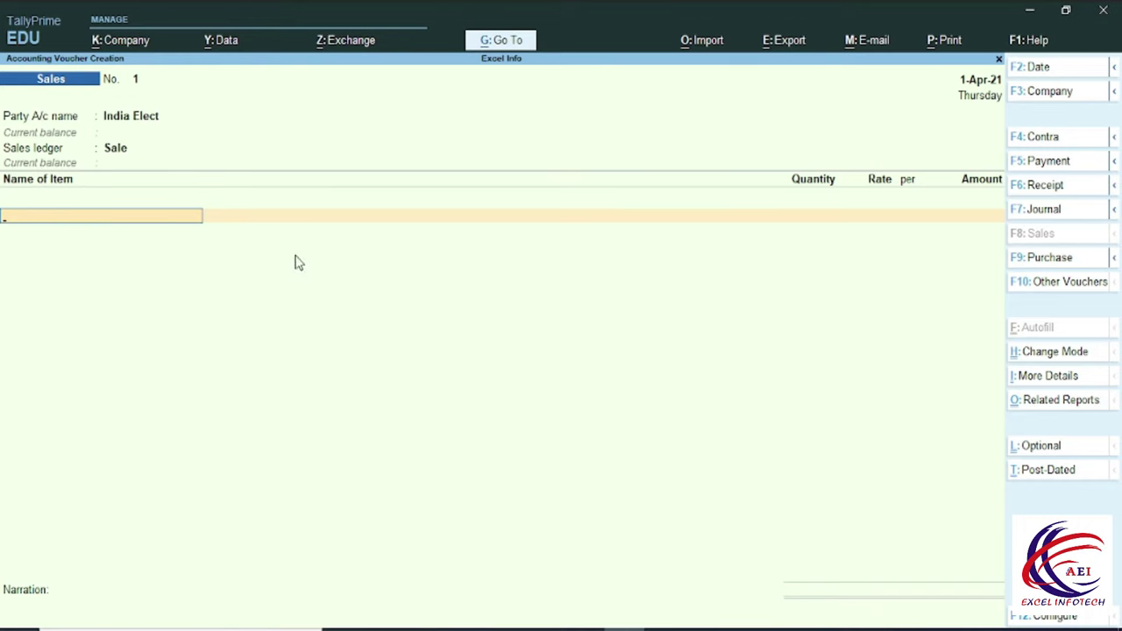
# Start a new stock item from the voucher, and copy the item name J7 Mobile from Currency.docx in Word
pyautogui.hotkey('alt', 'c')
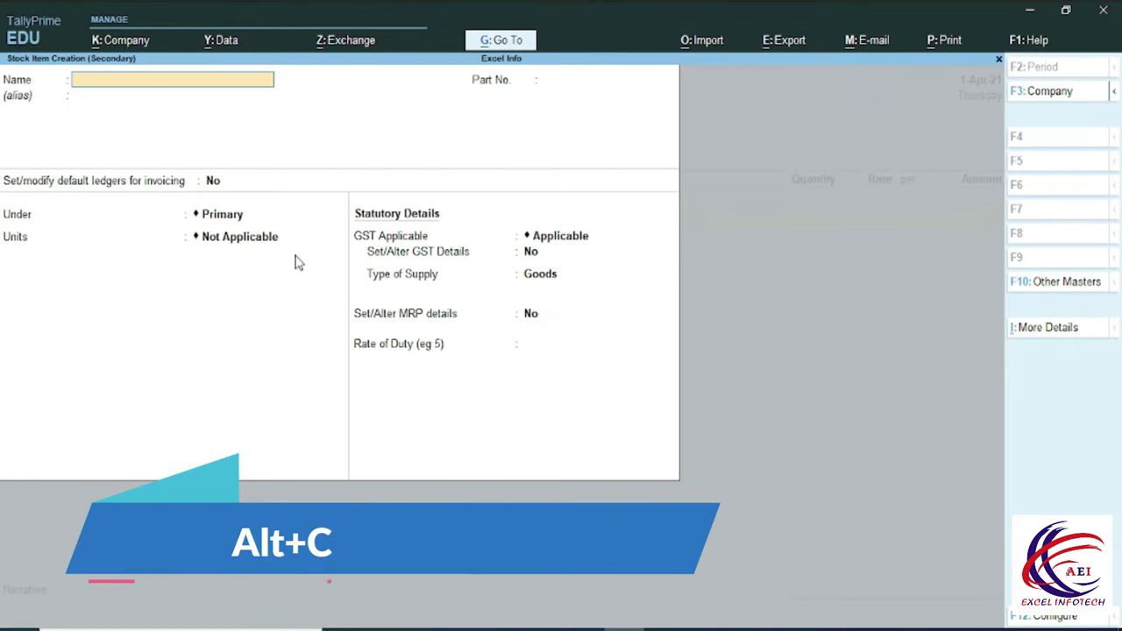
pyautogui.hotkey('alt', 'Tab')
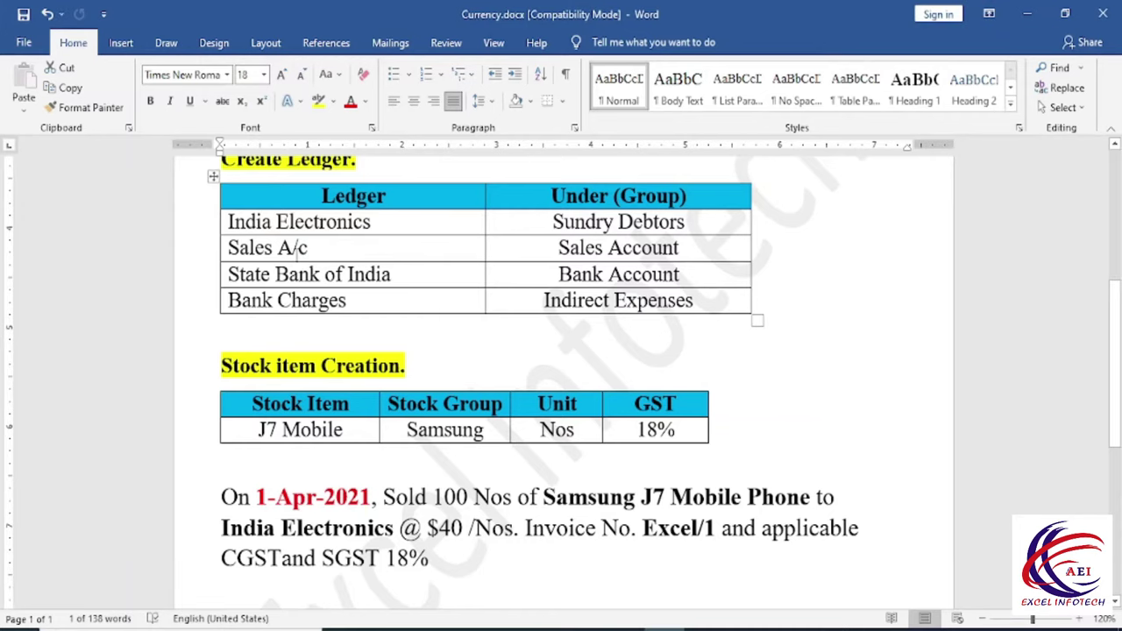
pyautogui.scroll(4, 483, 381)
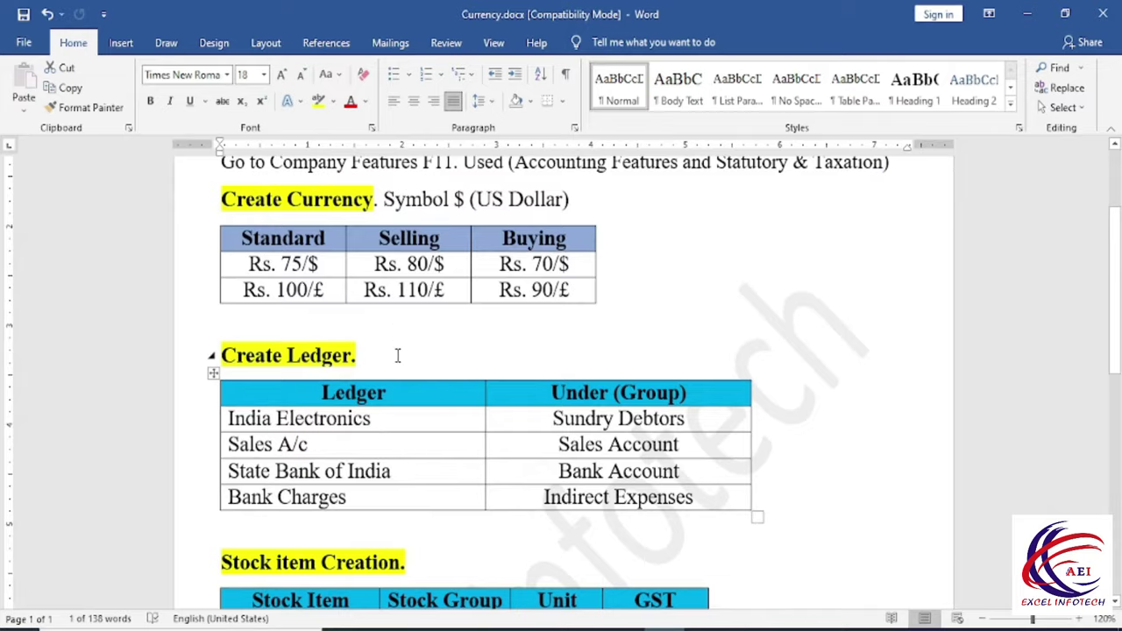
pyautogui.scroll(-5, 483, 381)
pyautogui.moveTo(344, 380); pyautogui.dragTo(259, 381)
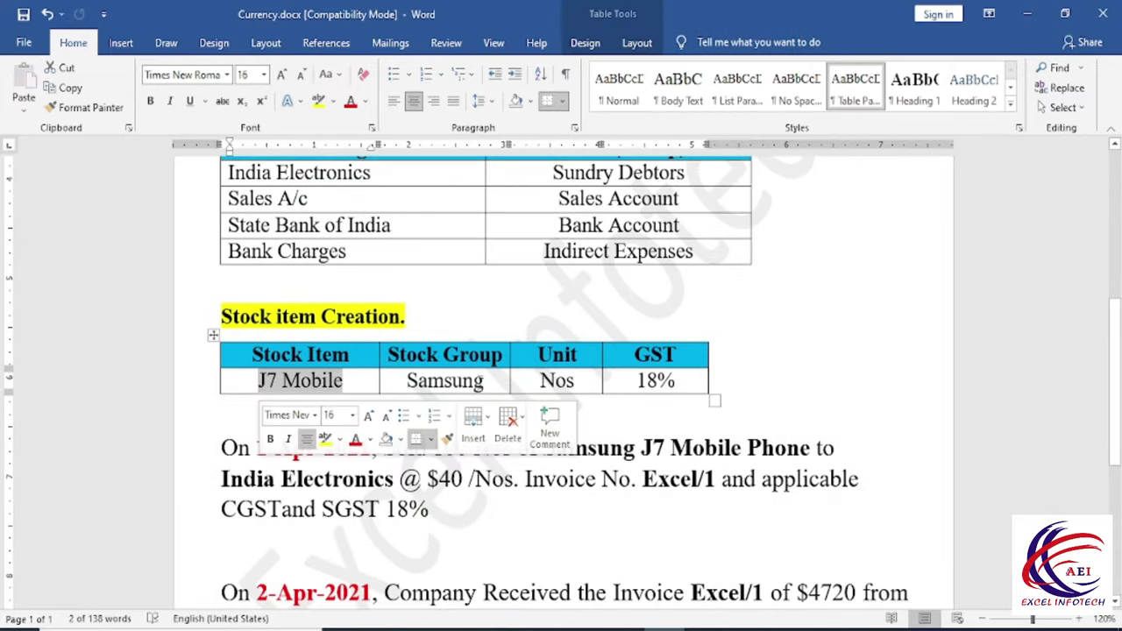
pyautogui.hotkey('ctrl', 'c')
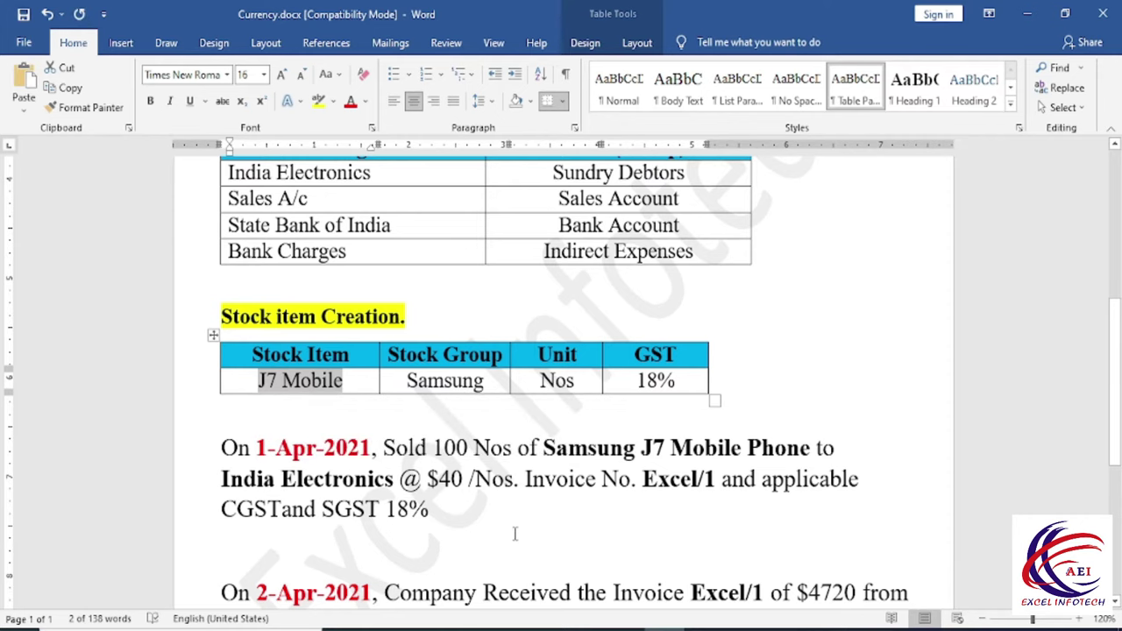
# Switch back to TallyPrime and name the new stock item J7 Mobile using the copied text
pyautogui.hotkey('alt', 'Tab')
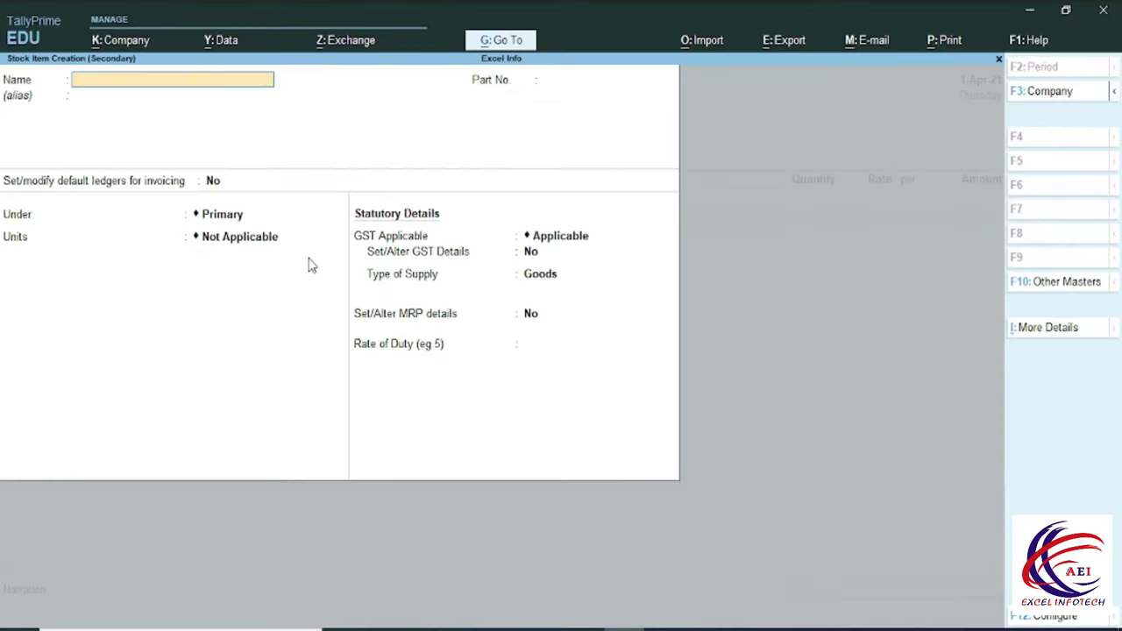
pyautogui.hotkey('ctrl', 'alt', 'v')
pyautogui.press('Return')
pyautogui.press('Return')
pyautogui.press('Return')
pyautogui.press('Return')
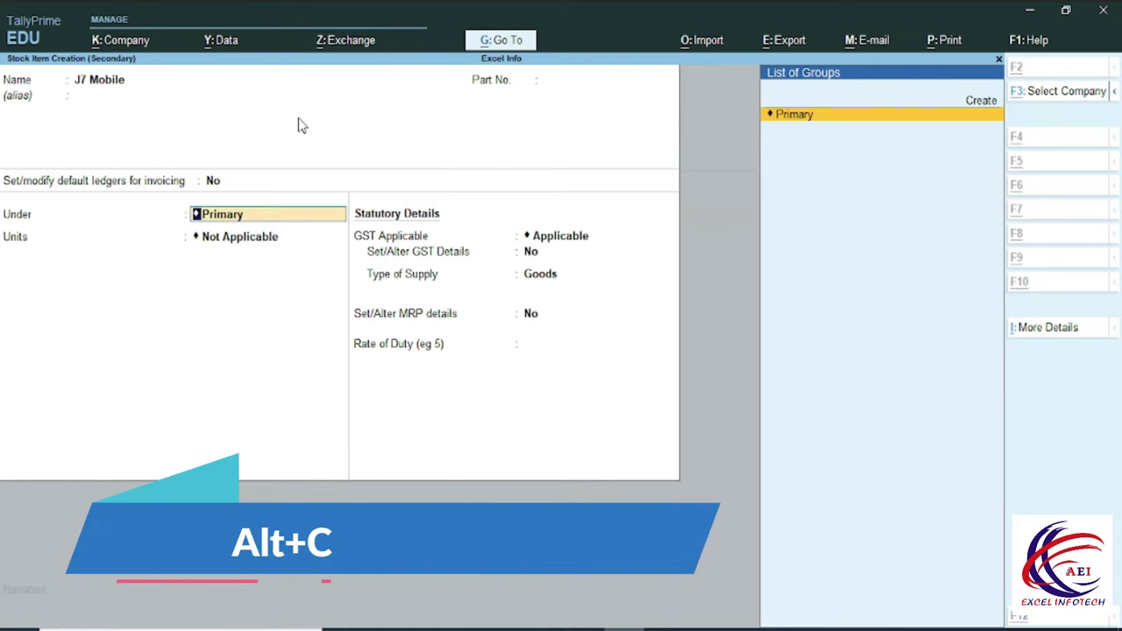
# Start a new stock group from the J7 Mobile item, named Samsung and placed under Primary
pyautogui.hotkey('alt', 'c')
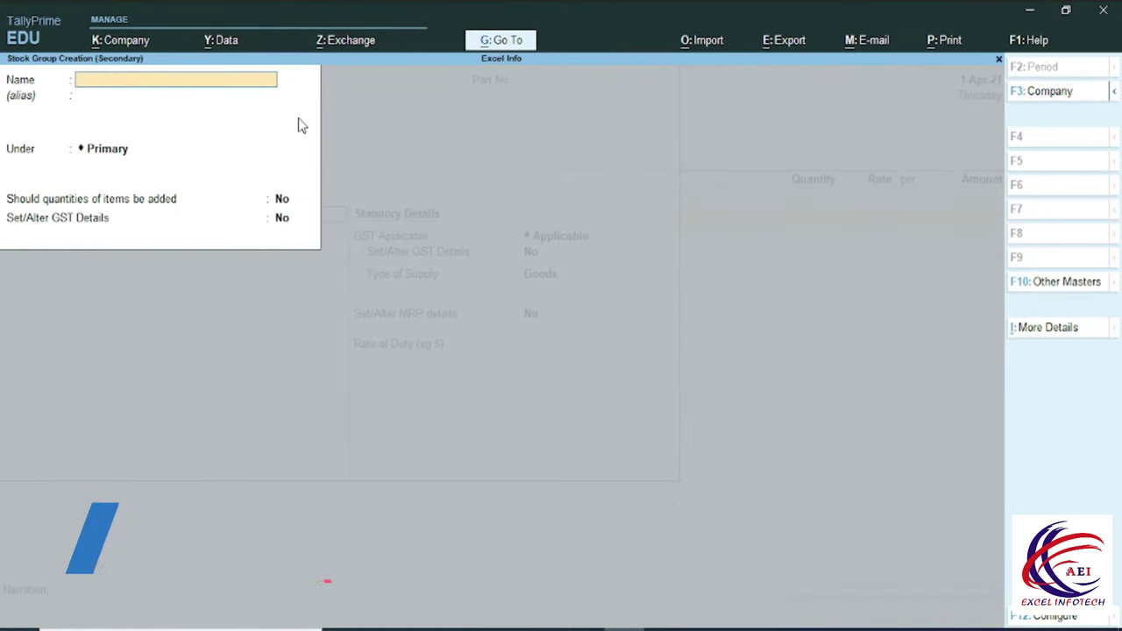
pyautogui.write('Sam')
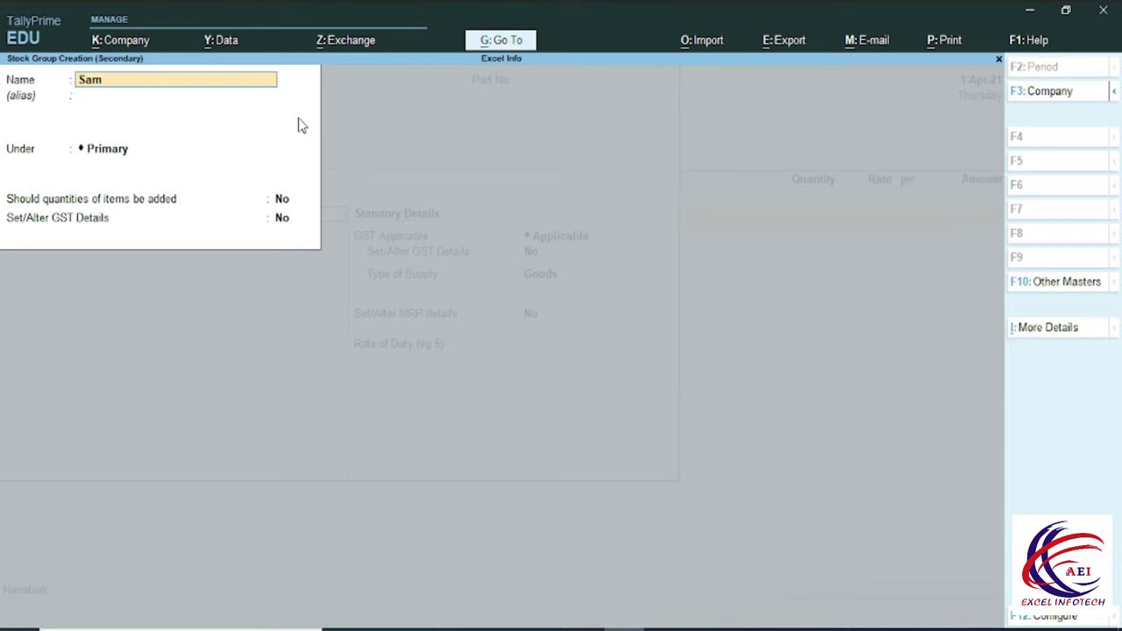
pyautogui.write('sung')
pyautogui.press('Return')
pyautogui.press('Return')
pyautogui.press('Return')
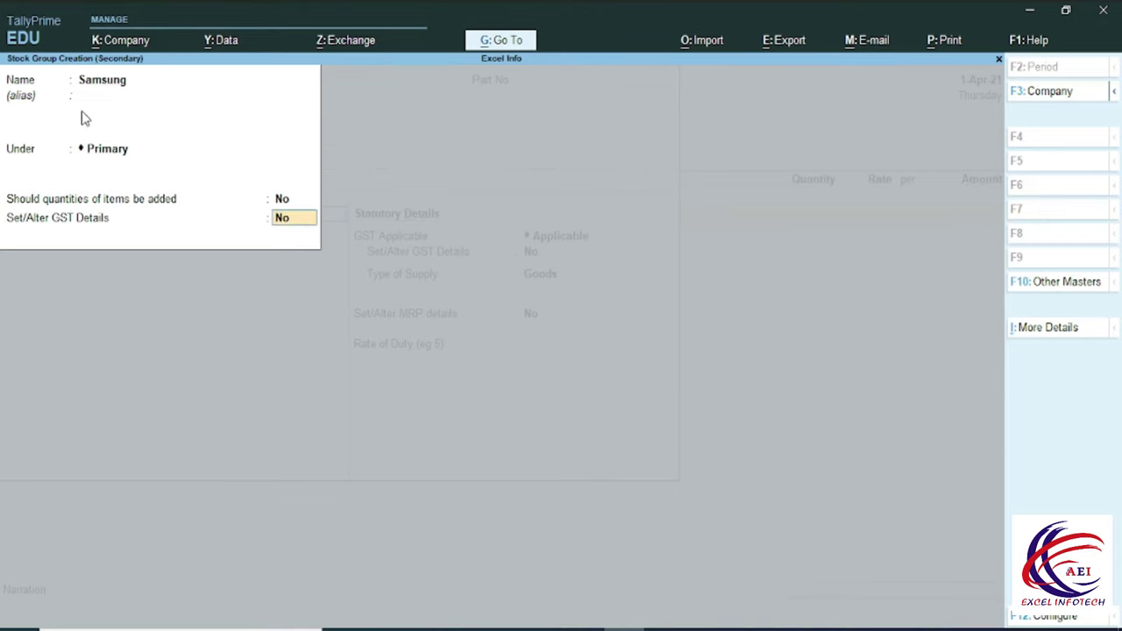
# Set the Samsung group's GST details to Taxable with 18% integrated tax, and save the group
pyautogui.press('y')
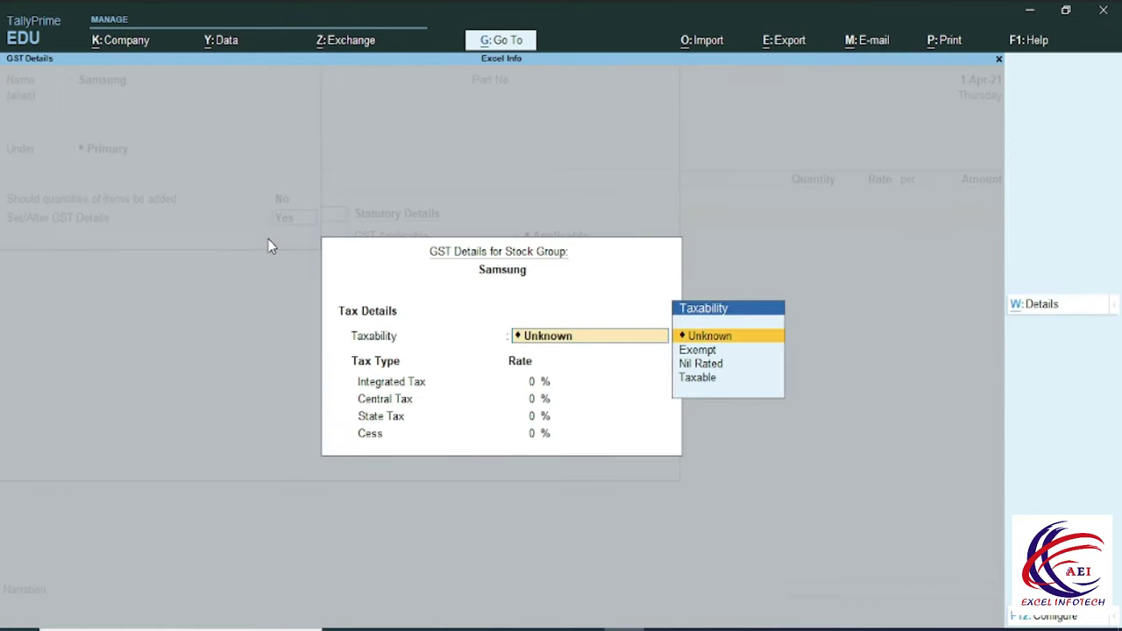
pyautogui.press('Down')
pyautogui.press('Down')
pyautogui.press('Down')
pyautogui.press('Return')
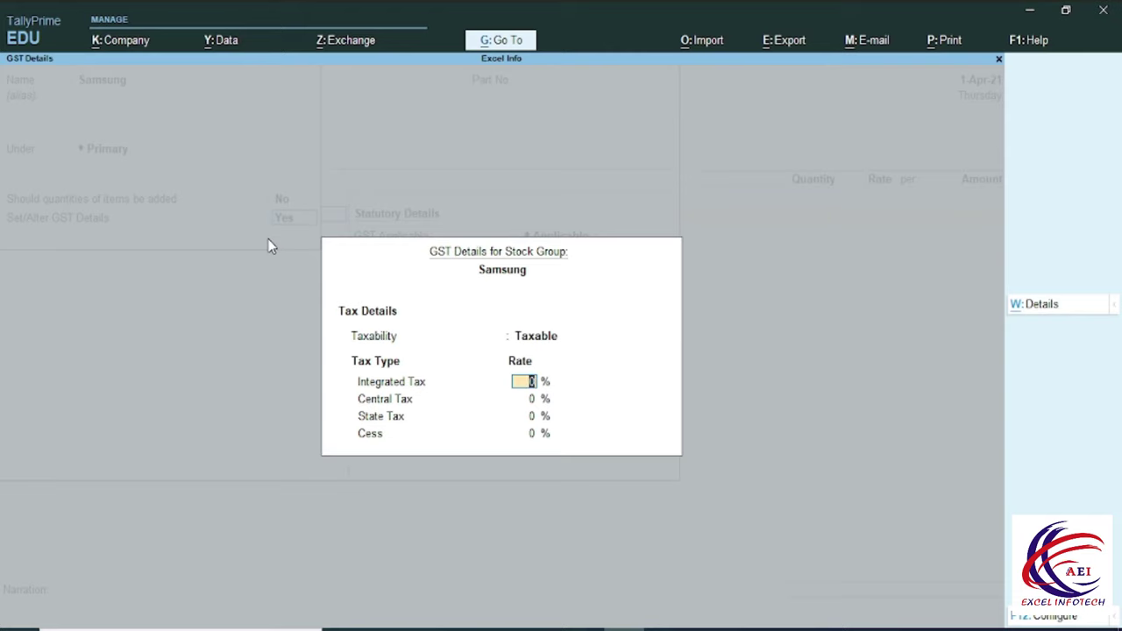
pyautogui.write('18')
pyautogui.press('Return')
pyautogui.press('Return')
pyautogui.press('Return')
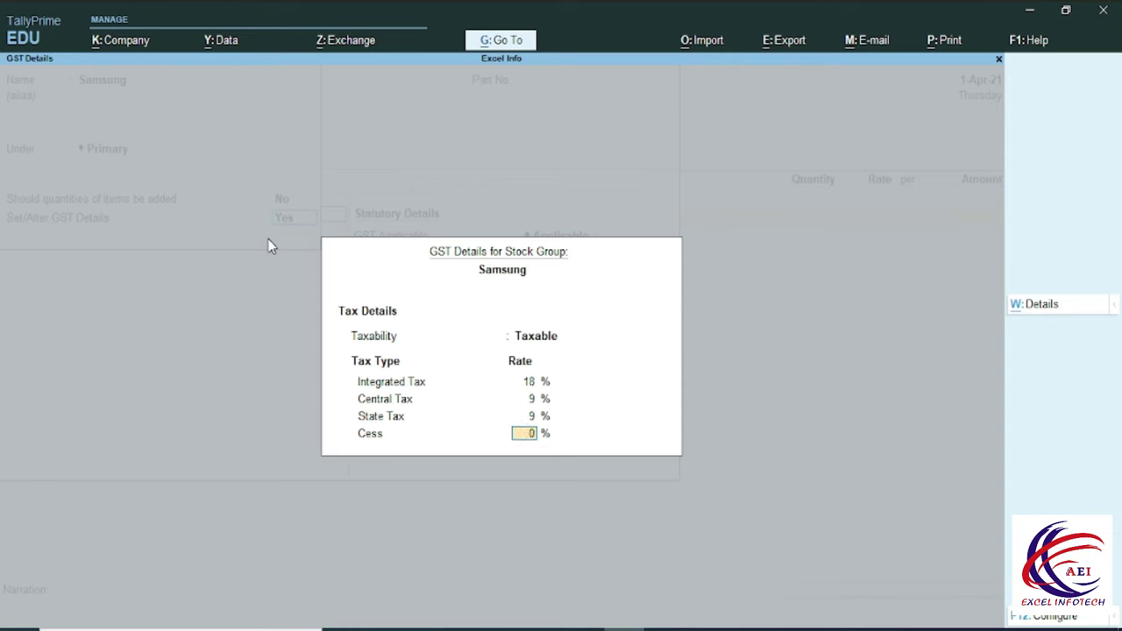
pyautogui.press('Return')
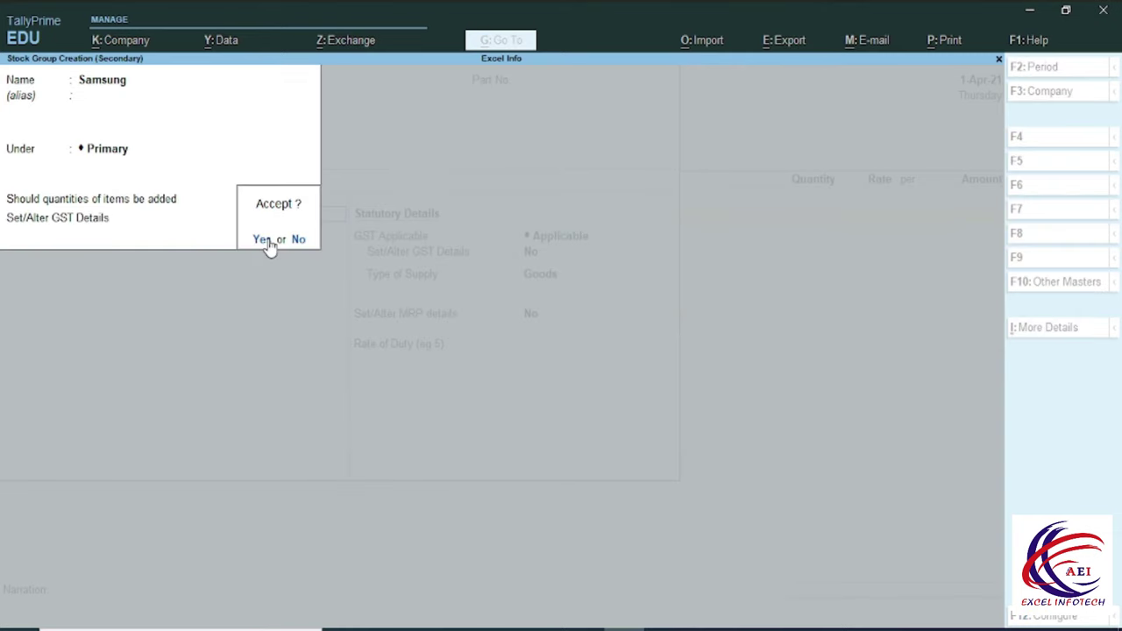
pyautogui.click(267, 240)
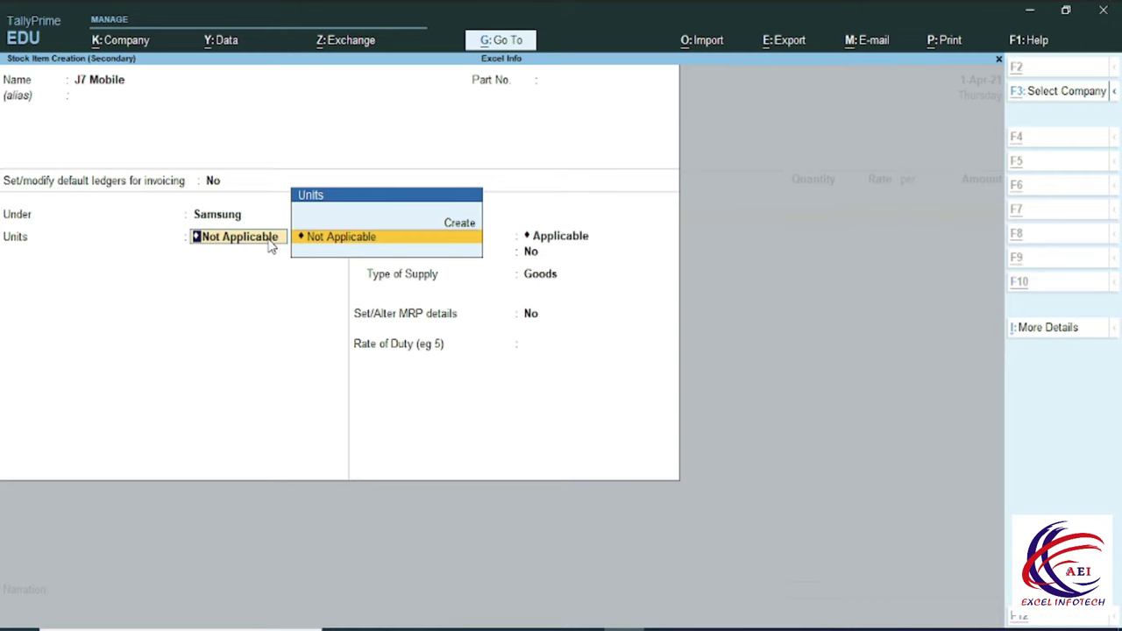
# Create a simple unit for the item with symbol Nos., formal name Number, UQC NOS-NUMBERS and 0 decimal places
pyautogui.hotkey('alt', 'c')
pyautogui.write('Nos.')
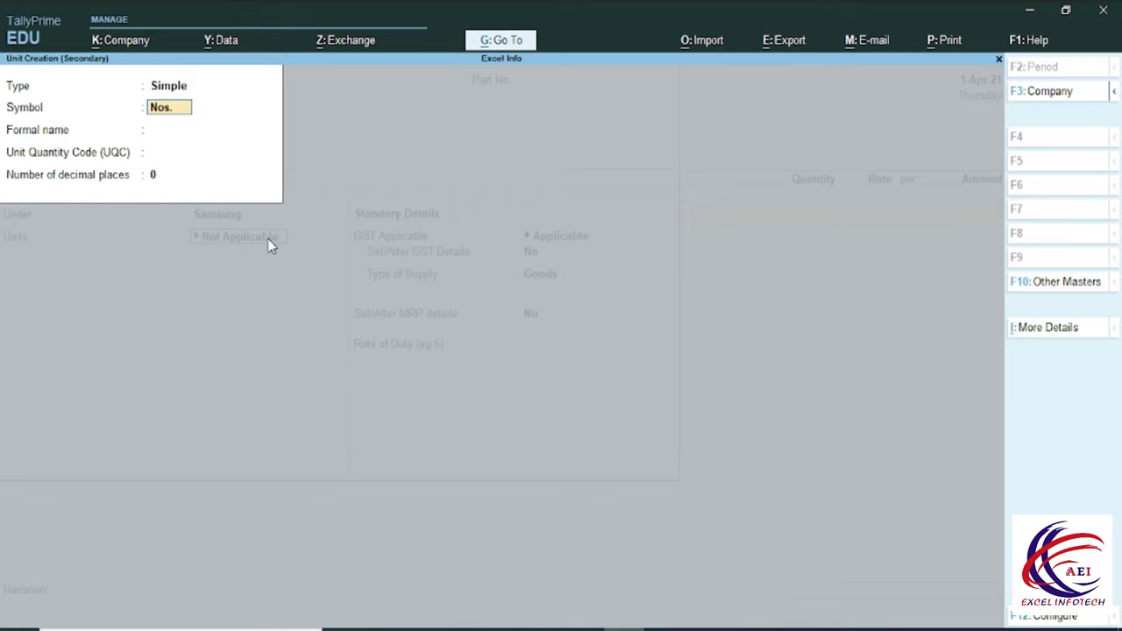
pyautogui.press('Return')
pyautogui.write('Number')
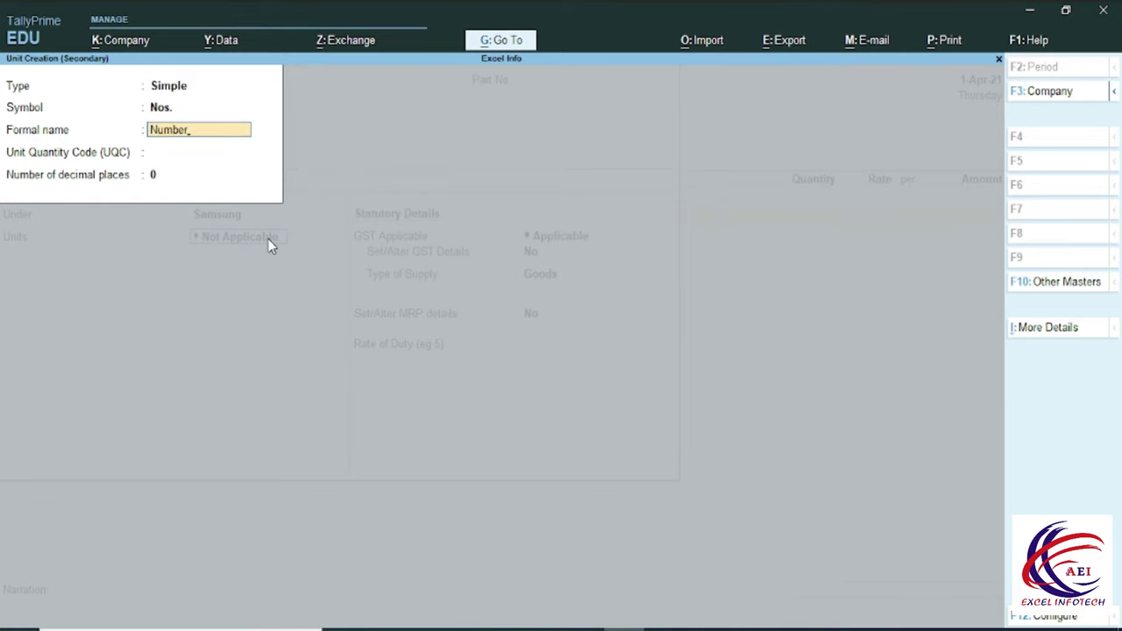
pyautogui.press('Return')
pyautogui.write('n')
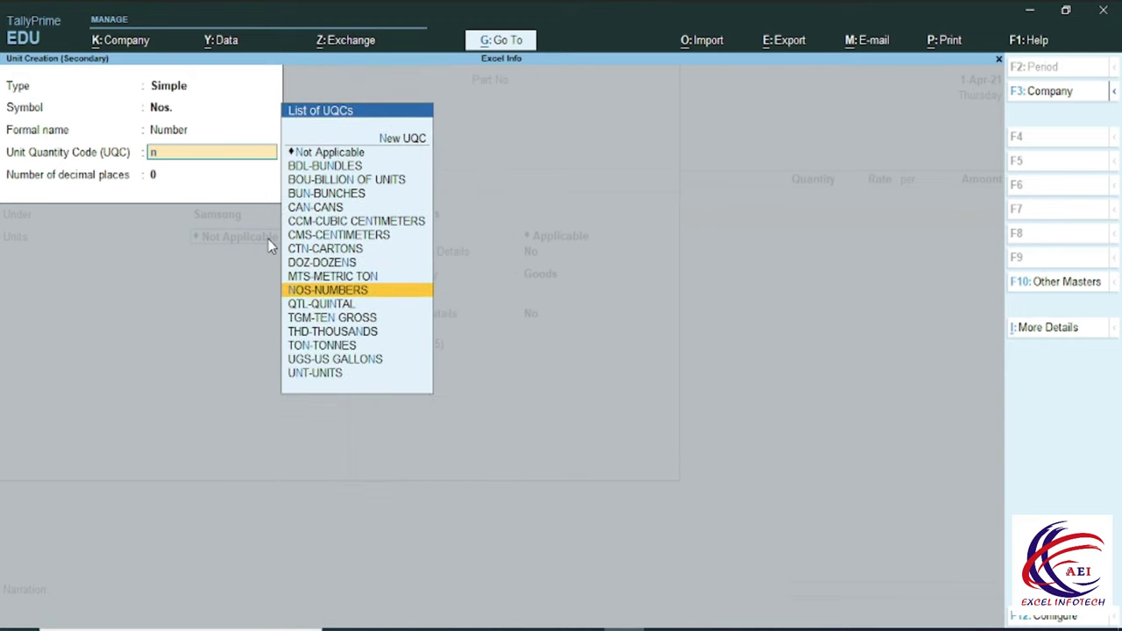
pyautogui.press('Return')
pyautogui.press('Return')
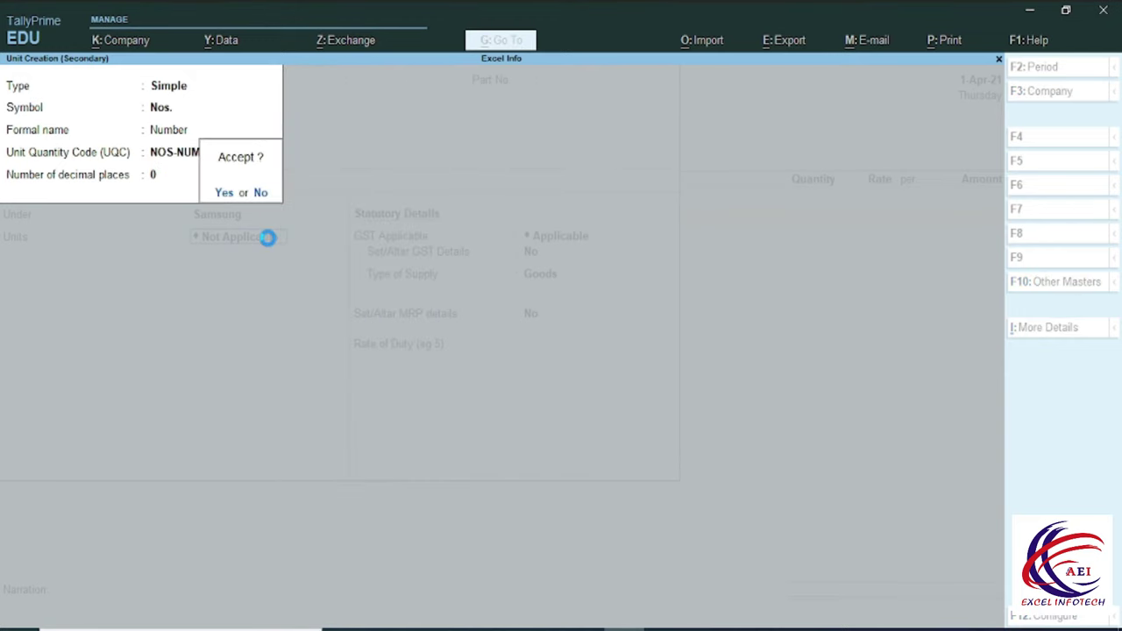
pyautogui.press('Return')
# Keep the remaining J7 Mobile defaults, save the stock item, and use it as the voucher's item
pyautogui.press('Return')
pyautogui.press('Return')
pyautogui.press('Return')
pyautogui.press('Return')
pyautogui.press('Return')
pyautogui.press('Return')
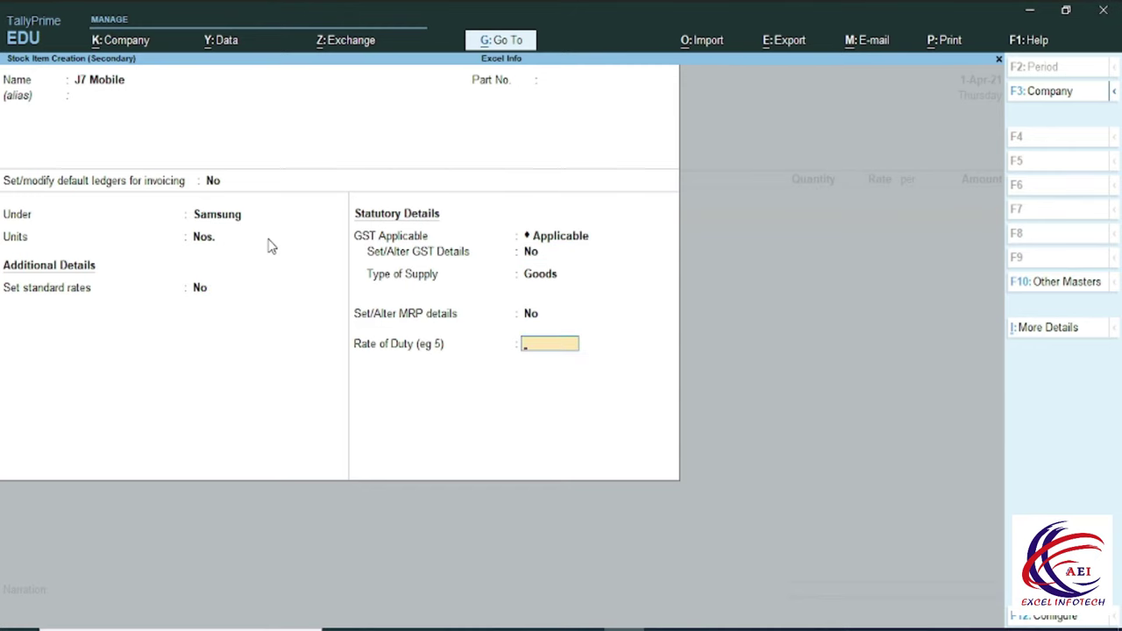
pyautogui.press('Return')
pyautogui.press('Return')
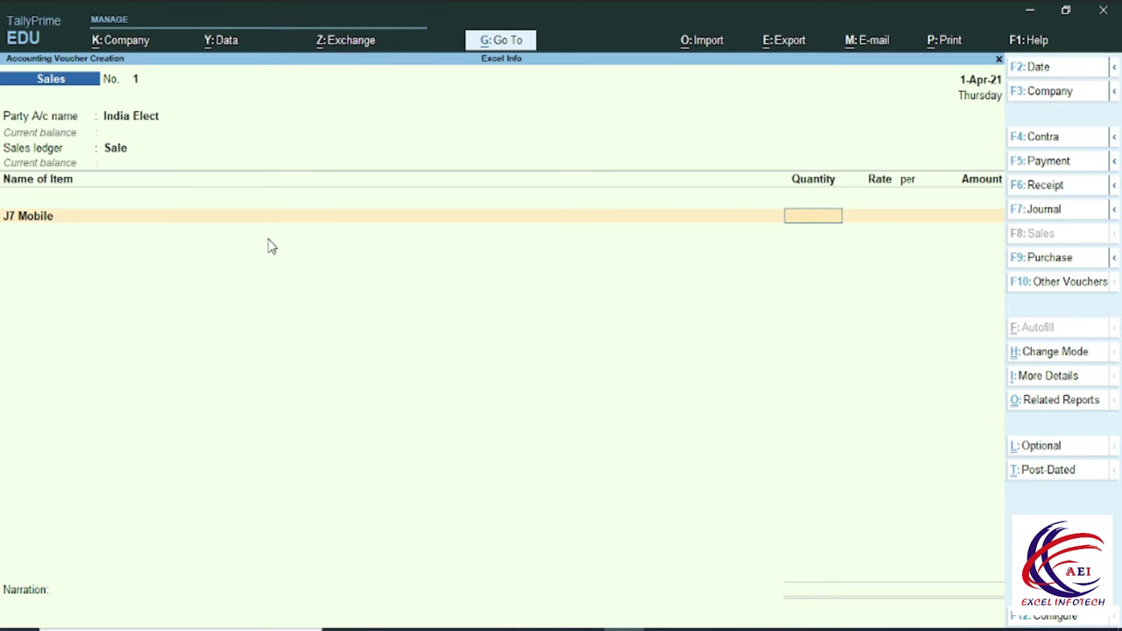
# Check the sold quantity in Currency.docx, and enter 100 Nos. for J7 Mobile in the sales voucher
pyautogui.hotkey('alt', 'Tab')
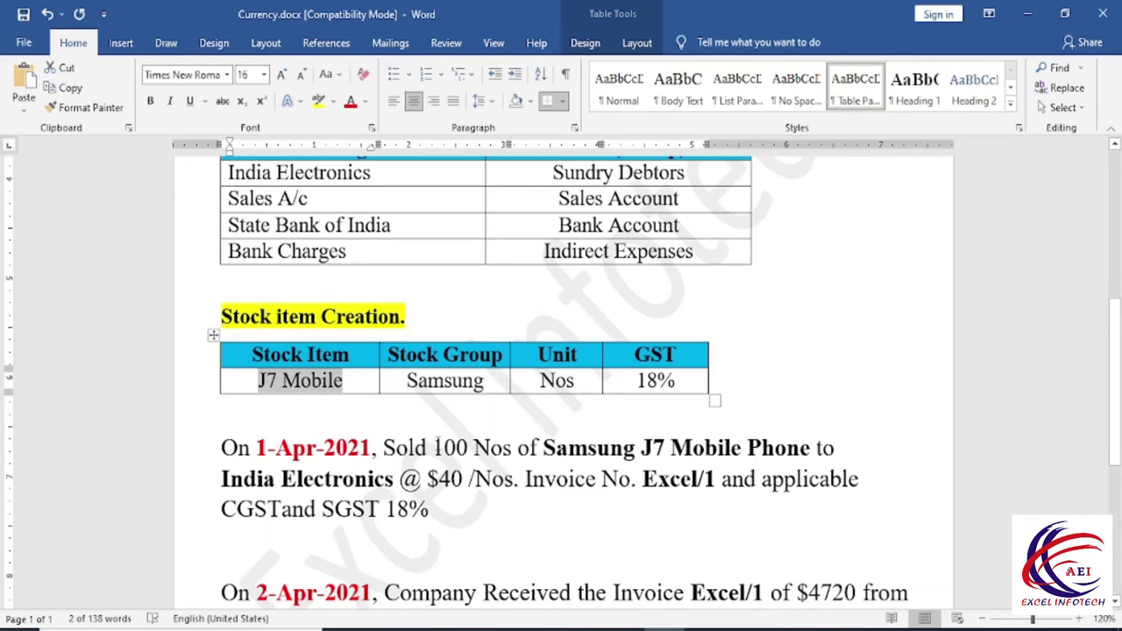
pyautogui.moveTo(455, 449); pyautogui.dragTo(467, 450)
pyautogui.hotkey('alt', 'Tab')
pyautogui.write('100')
pyautogui.press('Return')
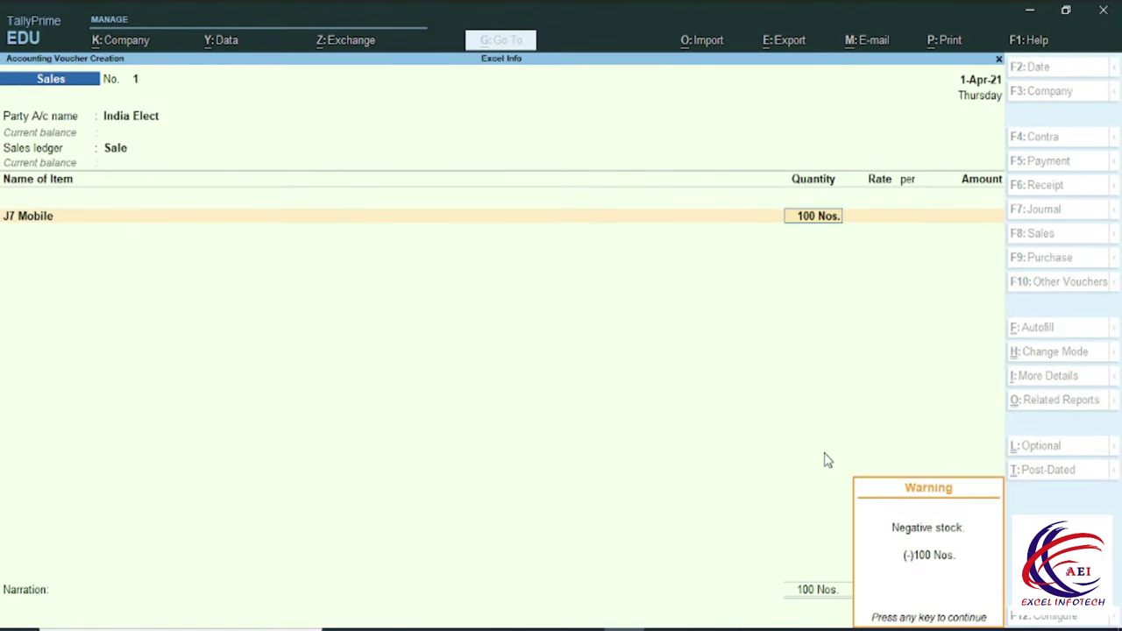
pyautogui.press('Return')
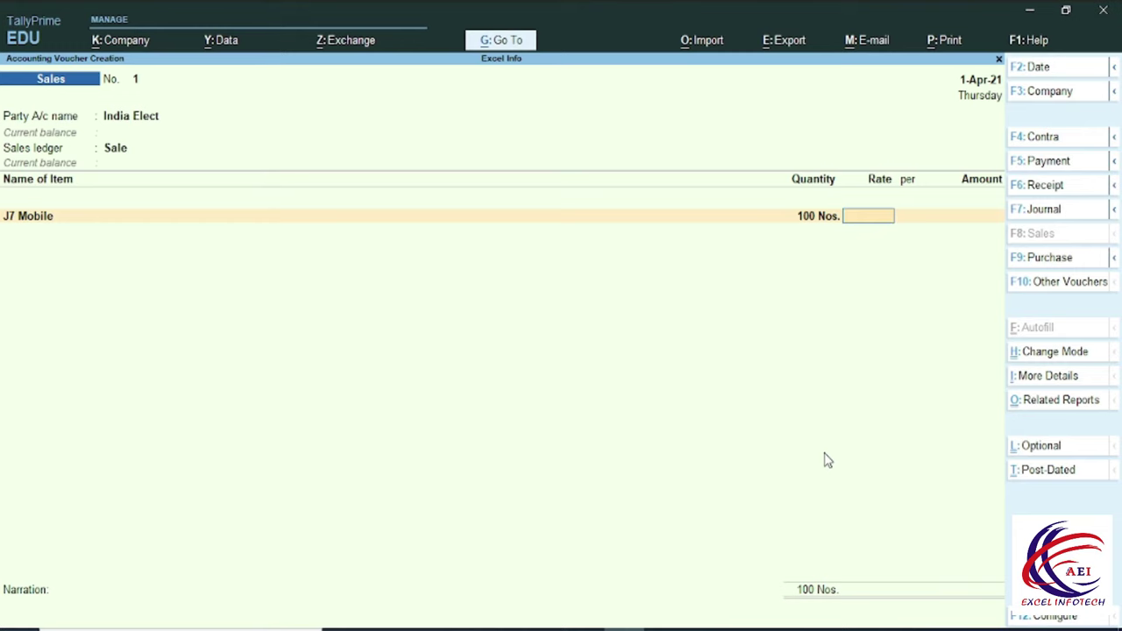
# Set J7 Mobile's rate to $40 per Nos. at the ₹ 80/$ exchange rate, and finish the voucher's item list
pyautogui.write('40')
pyautogui.press('Return')
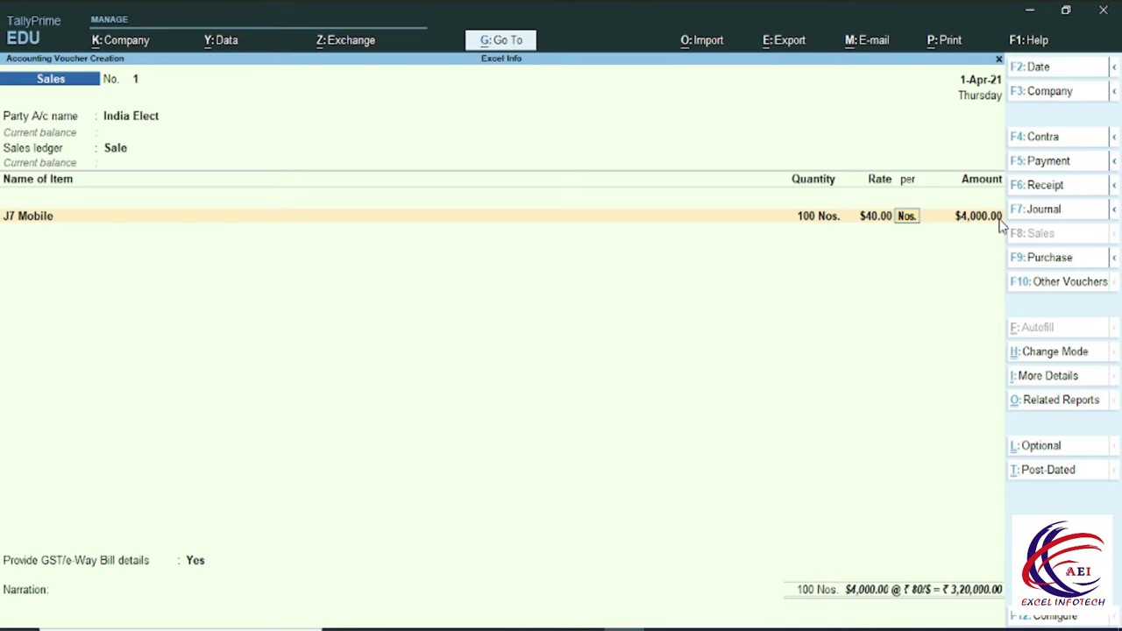
pyautogui.press('Return')
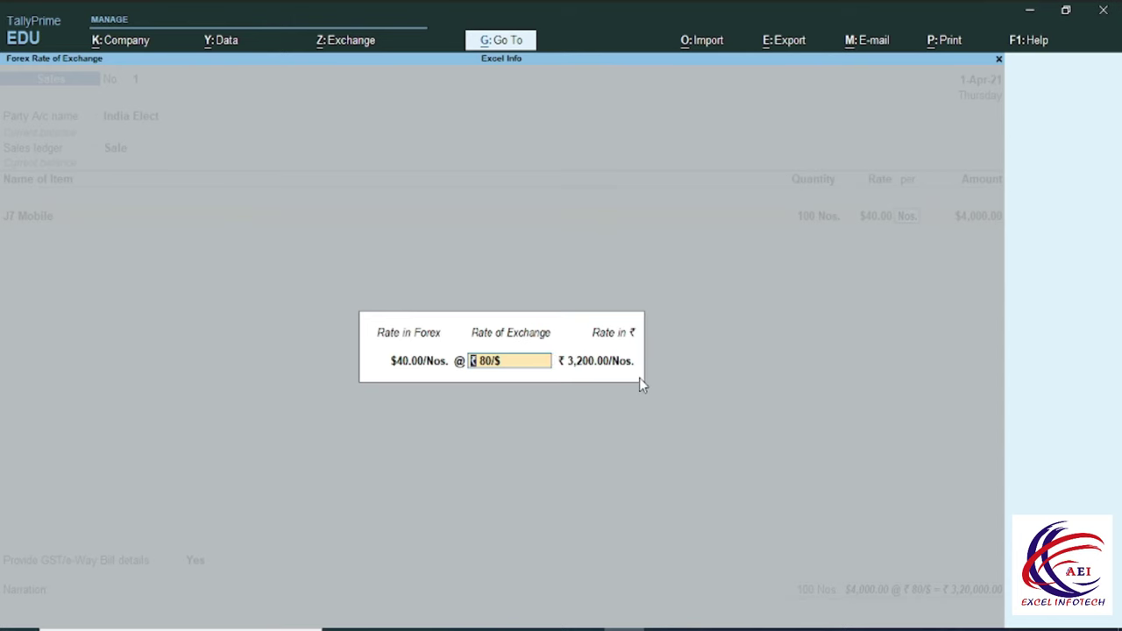
pyautogui.press('Return')
pyautogui.press('Return')
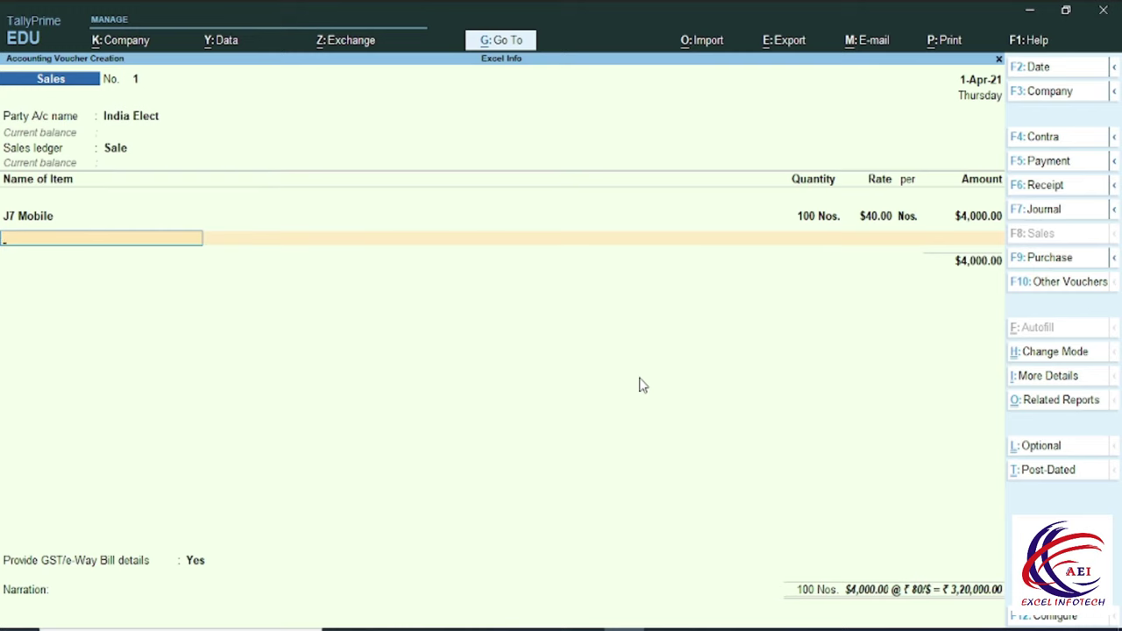
pyautogui.press('Return')
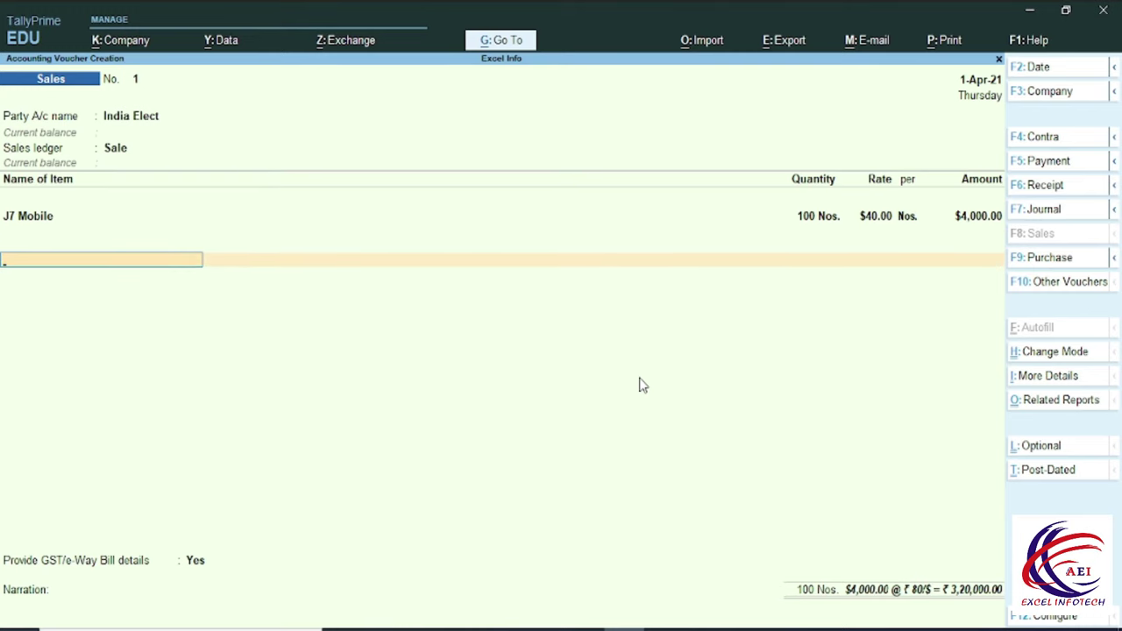
# Start a new ledger named CGST from the sales voucher and place it under Duties & Taxes
pyautogui.hotkey('alt', 'c')
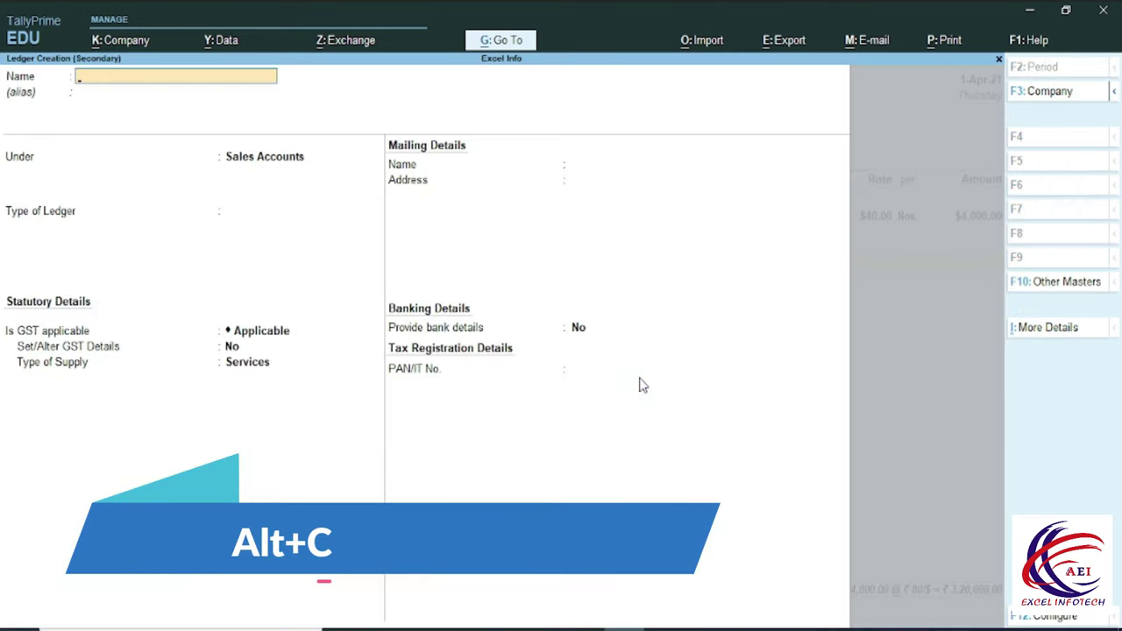
pyautogui.write('CGST')
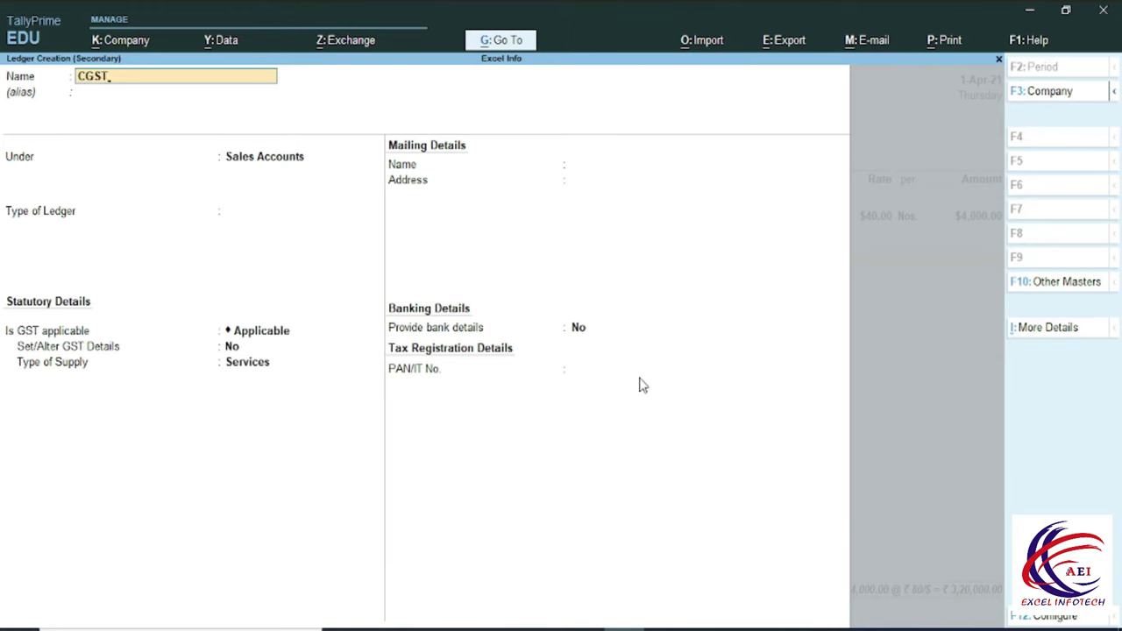
pyautogui.press('Return')
pyautogui.write('D')
pyautogui.press('Down')
pyautogui.press('Down')
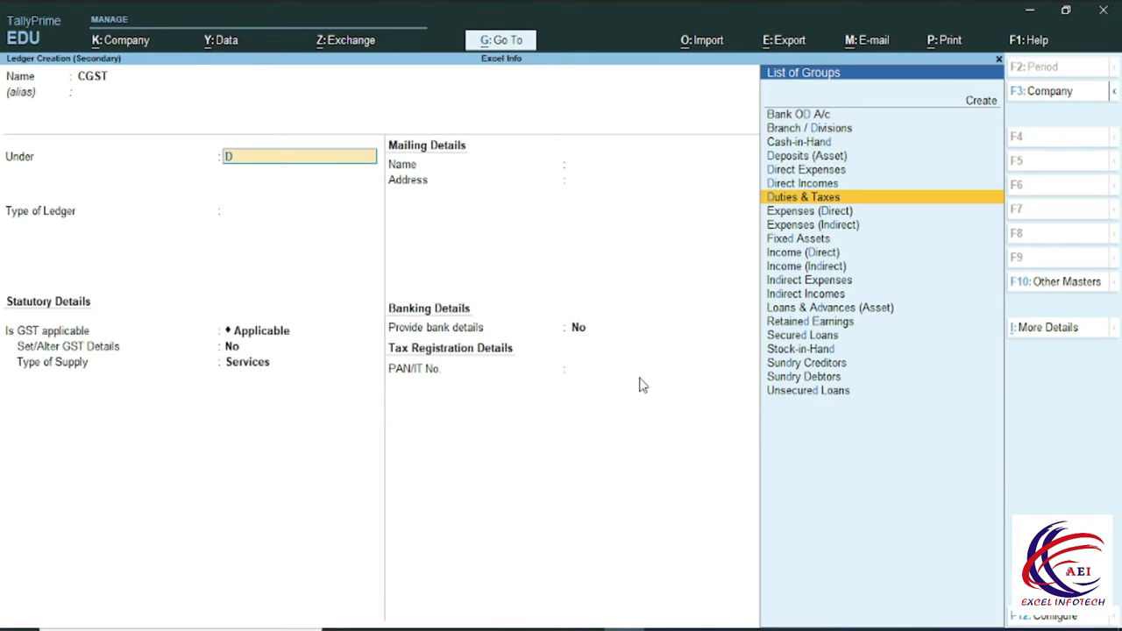
pyautogui.press('Return')
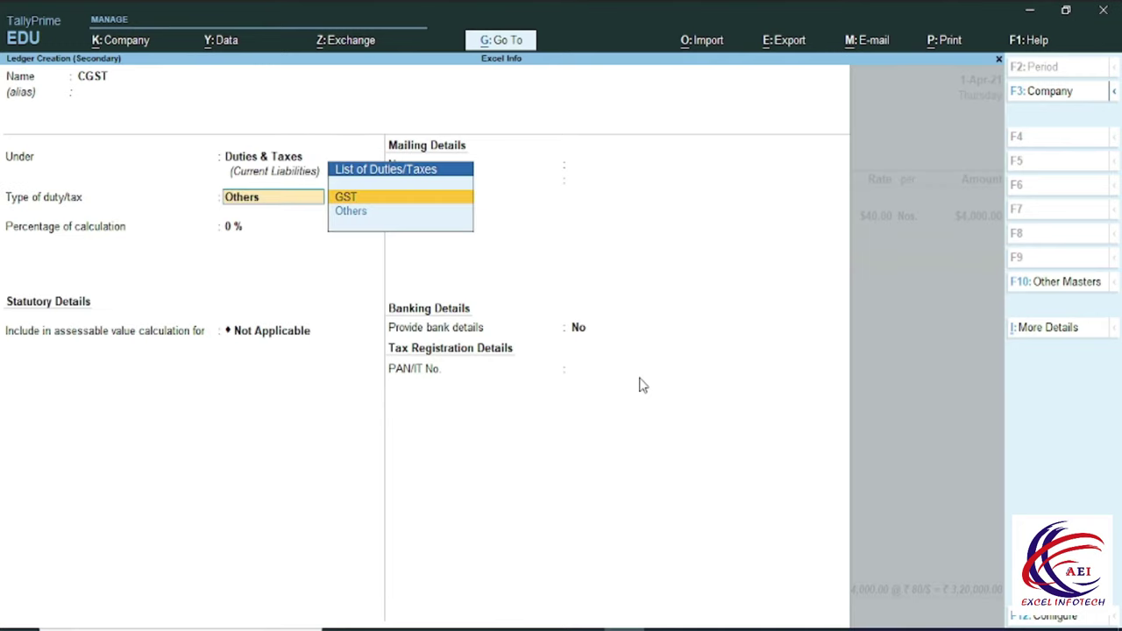
# Set the CGST ledger's duty type to GST and tax type to Central Tax, keep the other defaults, and save it
pyautogui.press('Return')
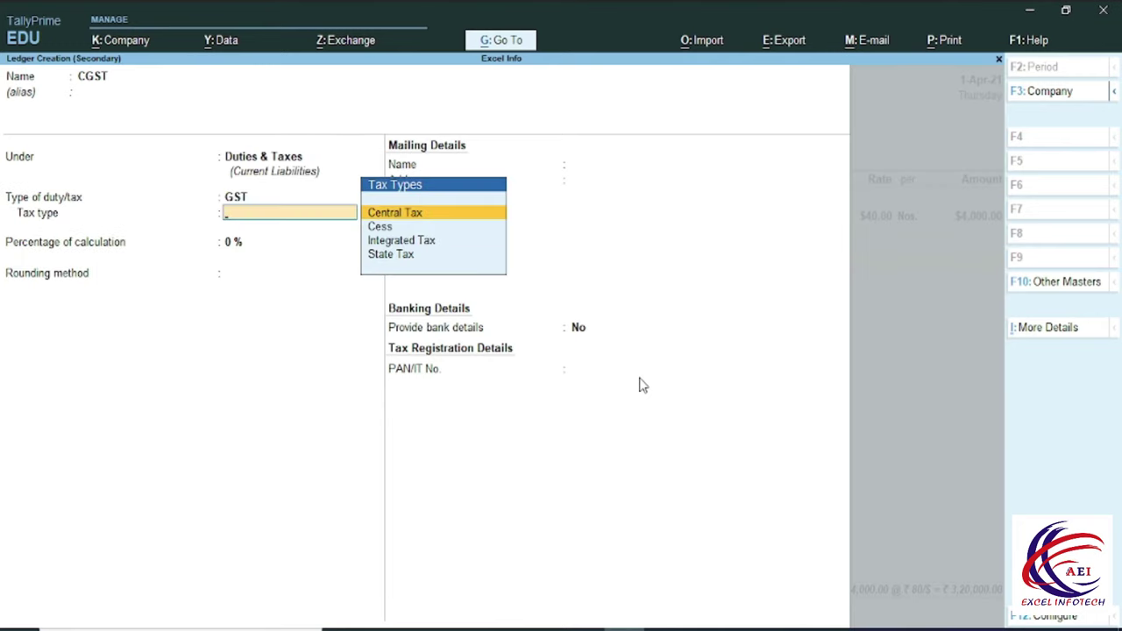
pyautogui.press('Return')
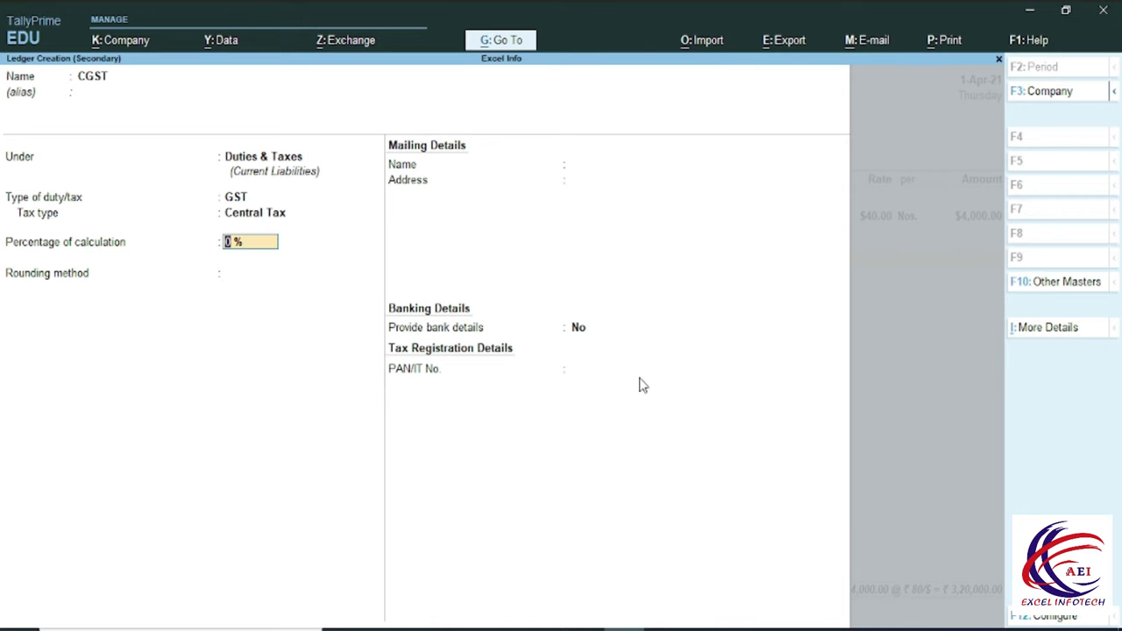
pyautogui.press('Return')
pyautogui.press('Return')
pyautogui.press('Return')
pyautogui.press('Return')
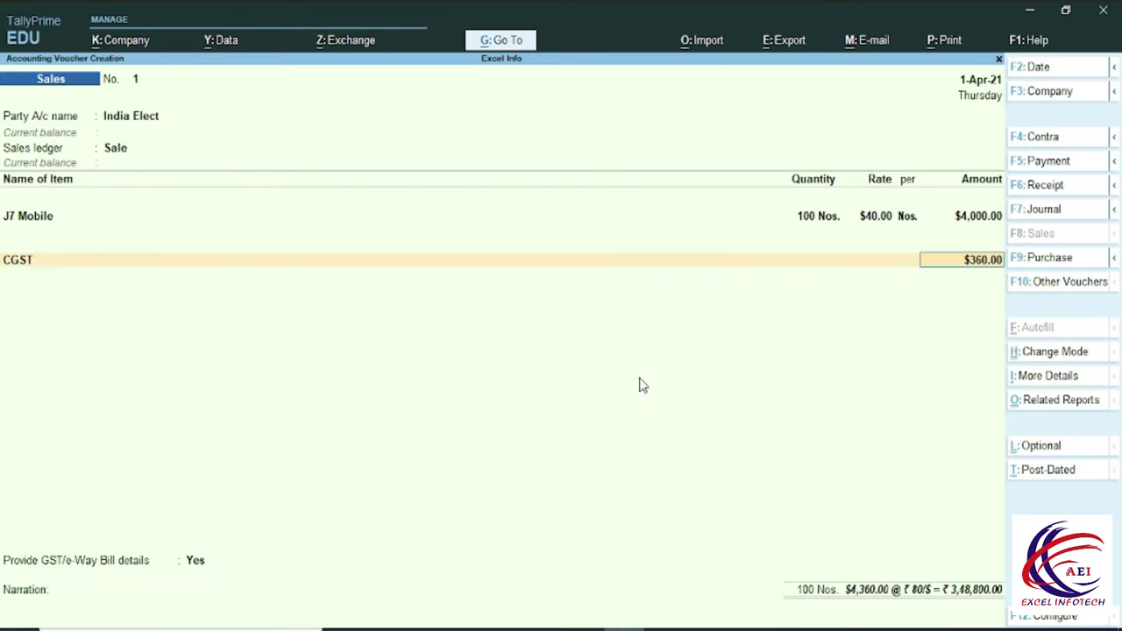
# Accept the calculated CGST amount in the sales voucher with the exchange rate of ₹ 80/$
pyautogui.press('Return')
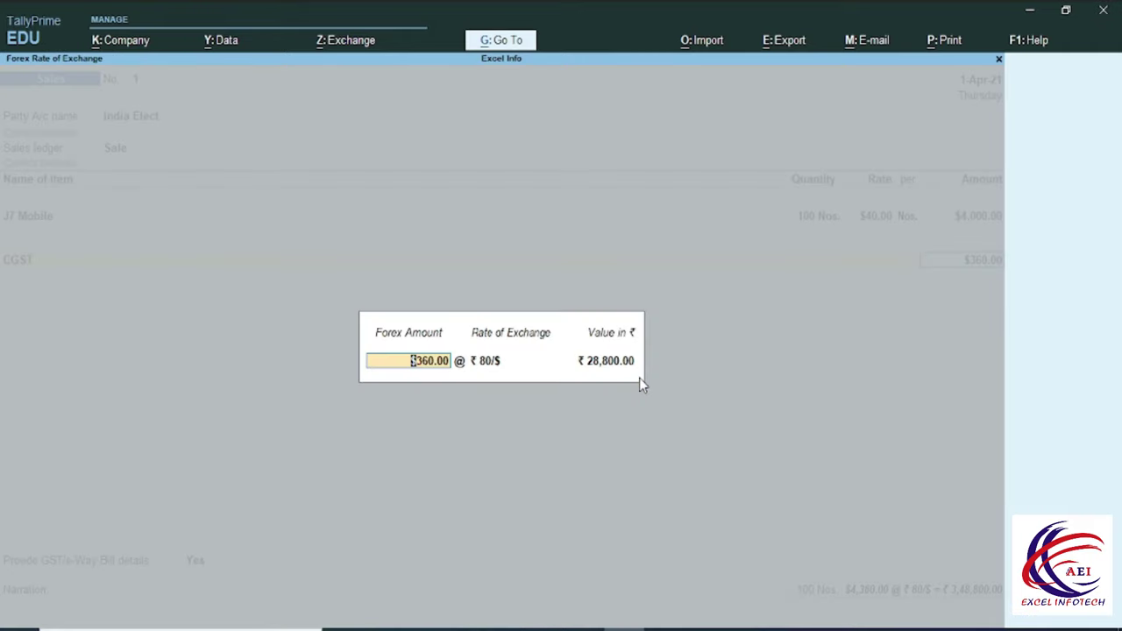
pyautogui.press('Return')
pyautogui.press('Return')
pyautogui.press('Return')
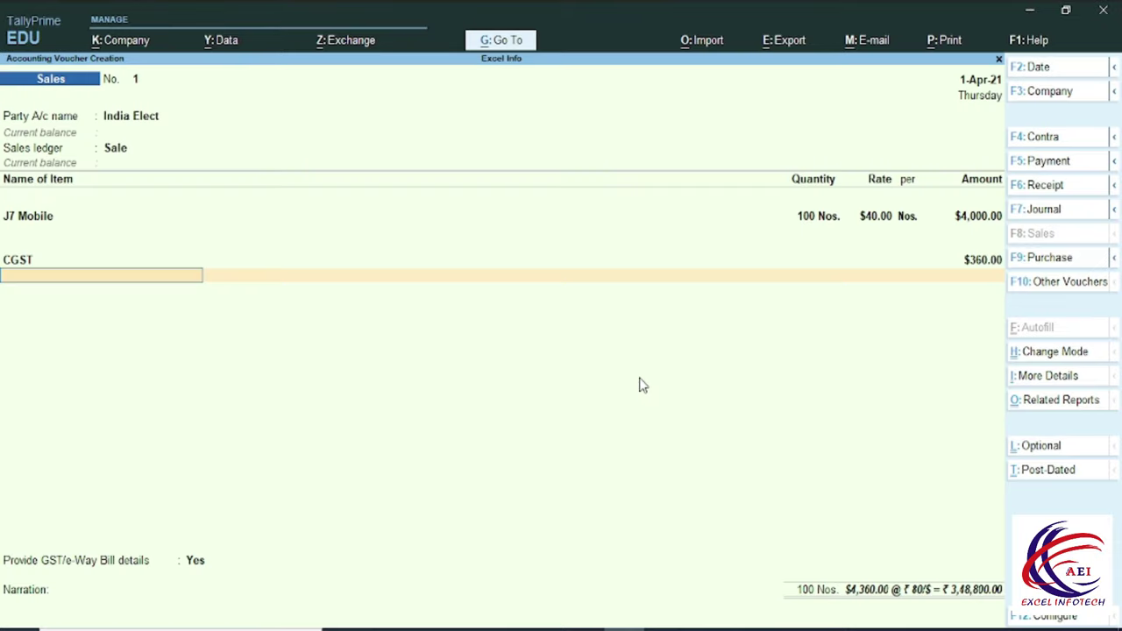
# Start a new ledger named SGST under Duties & Taxes with GST as the duty type
pyautogui.hotkey('alt', 'c')
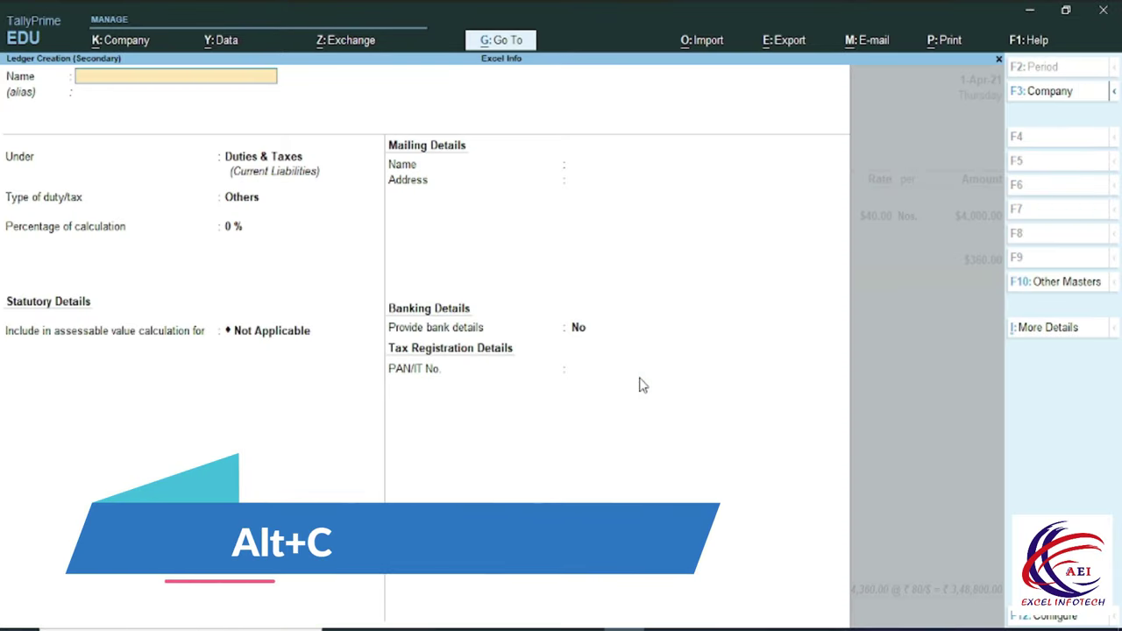
pyautogui.write('SgST')
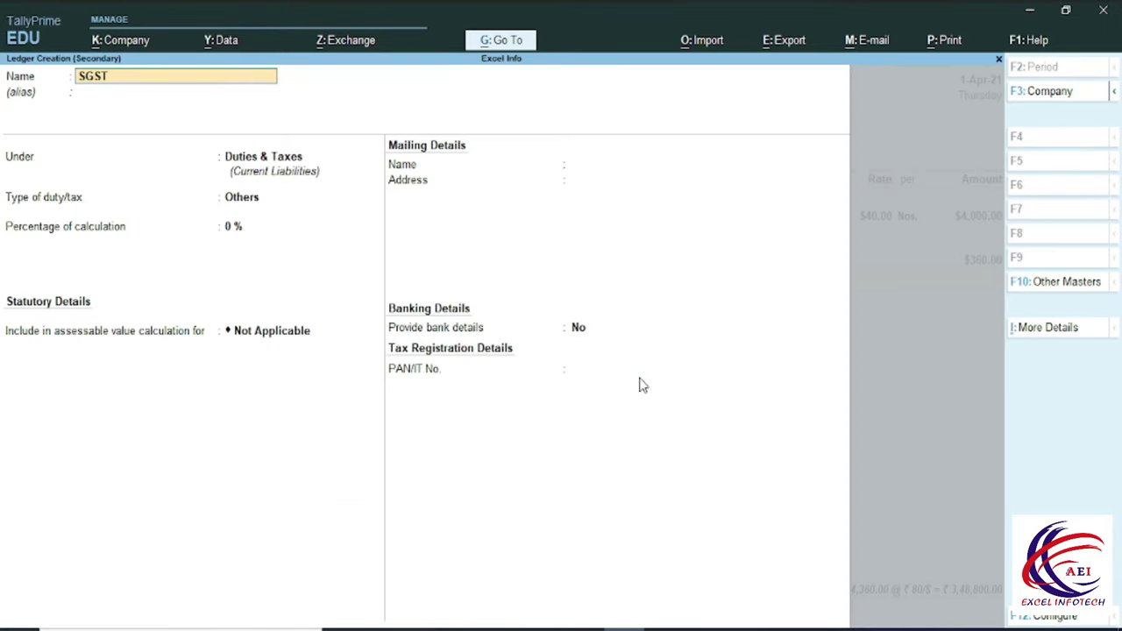
pyautogui.press('Return')
pyautogui.press('Return')
pyautogui.press('Return')
pyautogui.press('Up')
pyautogui.press('Return')
# Set the SGST ledger's tax type to State Tax, keep the remaining defaults, and save it into the voucher
pyautogui.press('Down')
pyautogui.press('Down')
pyautogui.press('Down')
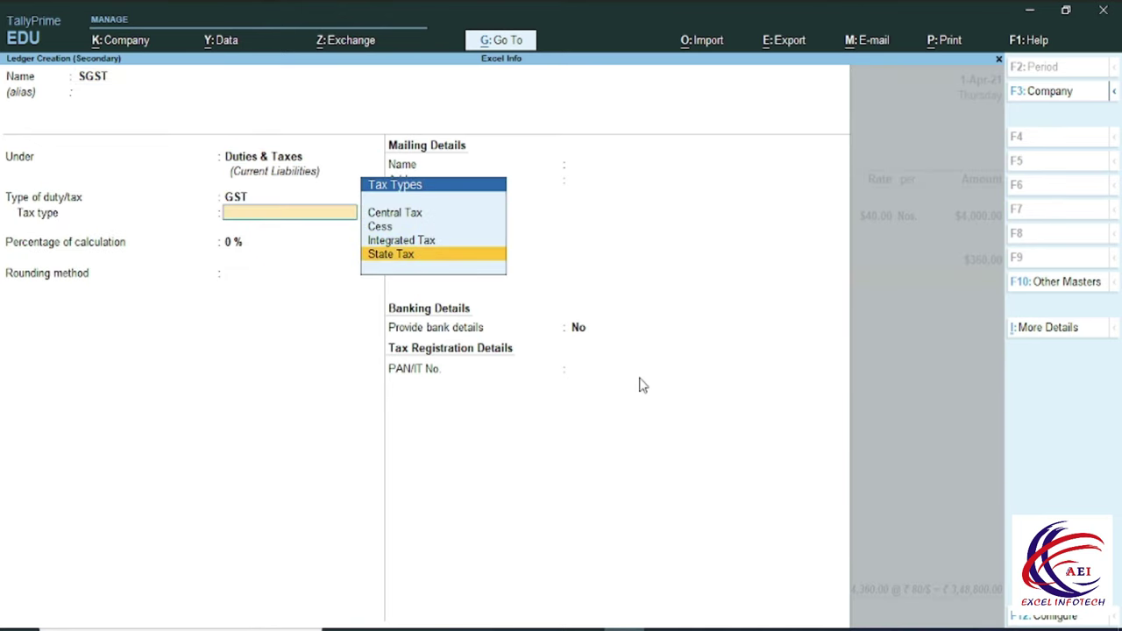
pyautogui.press('Return')
pyautogui.press('Return')
pyautogui.press('Return')
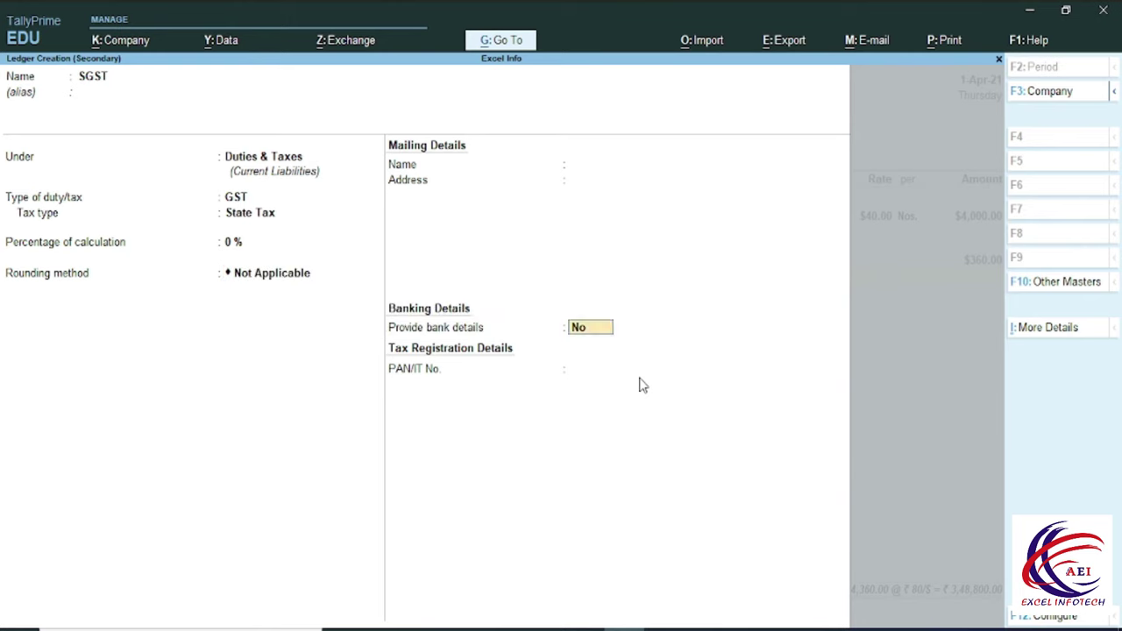
pyautogui.press('Return')
pyautogui.press('Return')
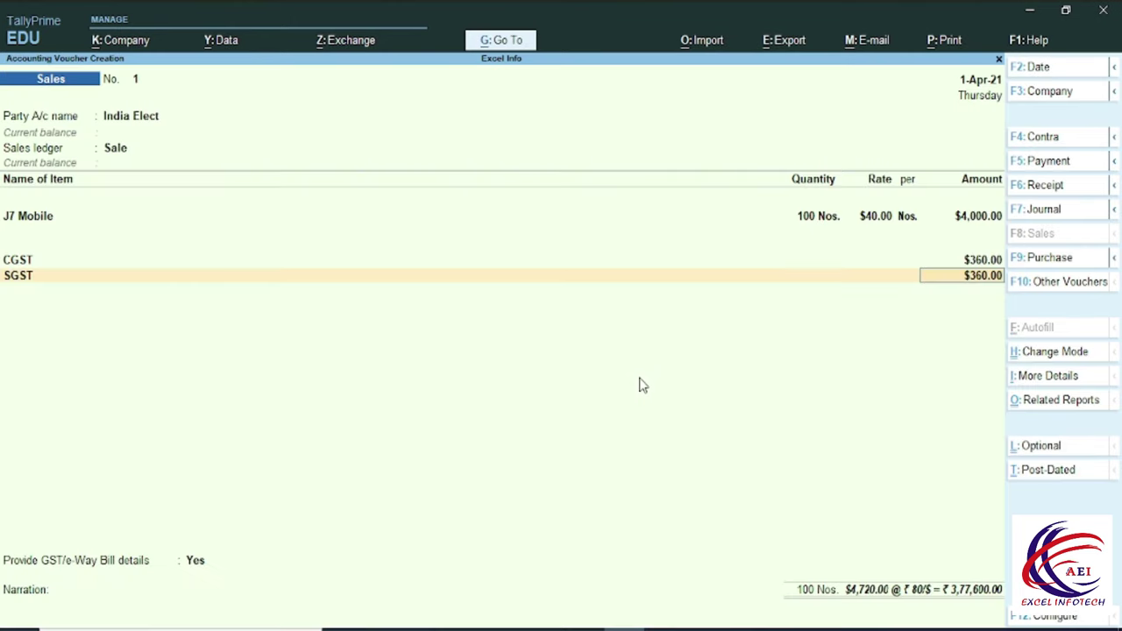
# Accept the calculated SGST amount at ₹ 80/$ and finish the voucher's ledger entries
pyautogui.press('Return')
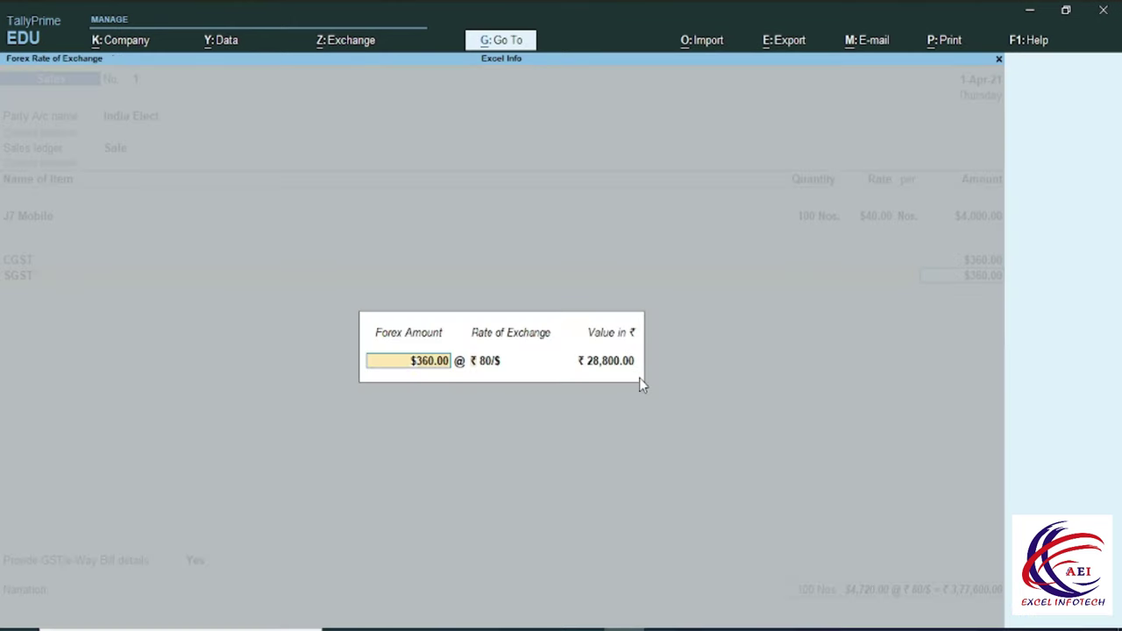
pyautogui.press('Return')
pyautogui.press('Return')
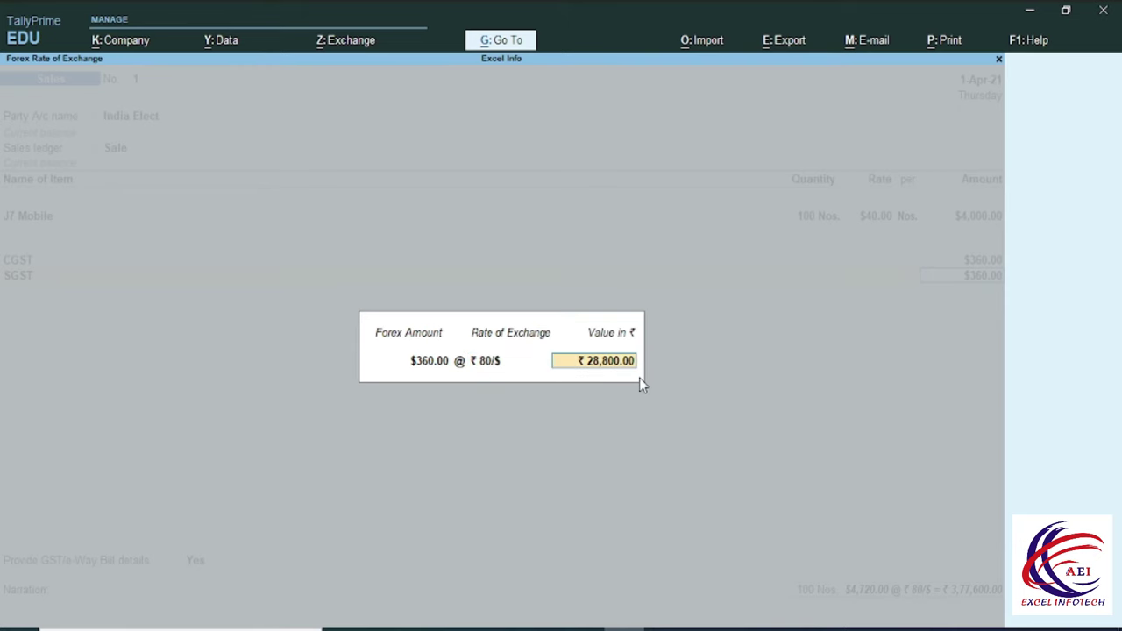
pyautogui.press('Return')
pyautogui.press('Return')
# Set Provide GST/e-Way Bill details to No and leave the sales voucher's narration empty
pyautogui.press('Up')
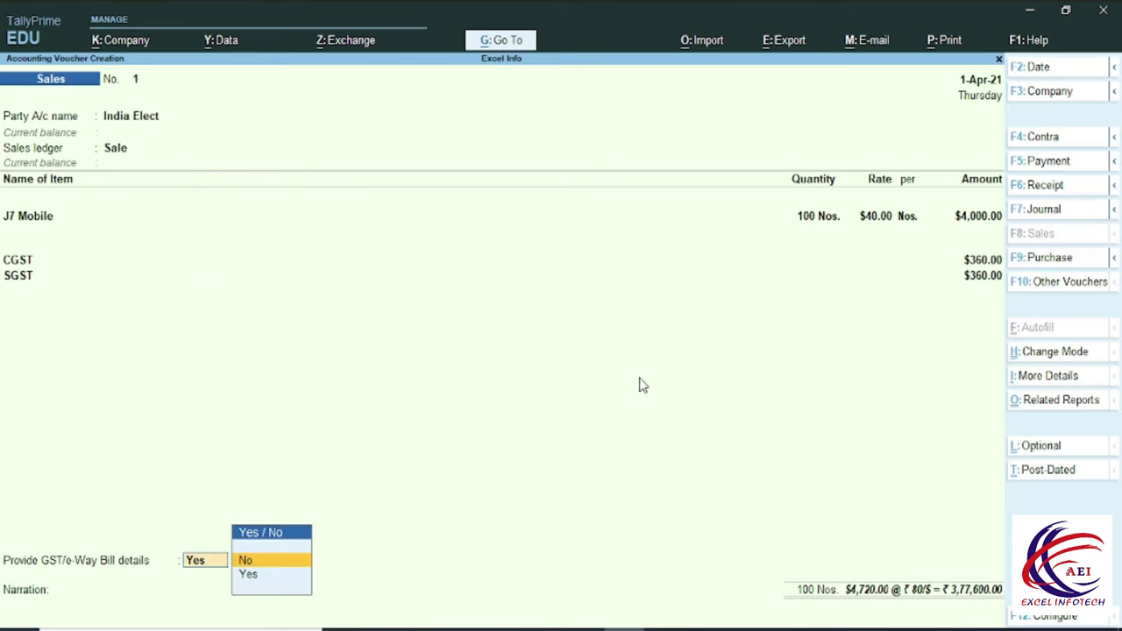
pyautogui.press('Return')
pyautogui.press('Return')
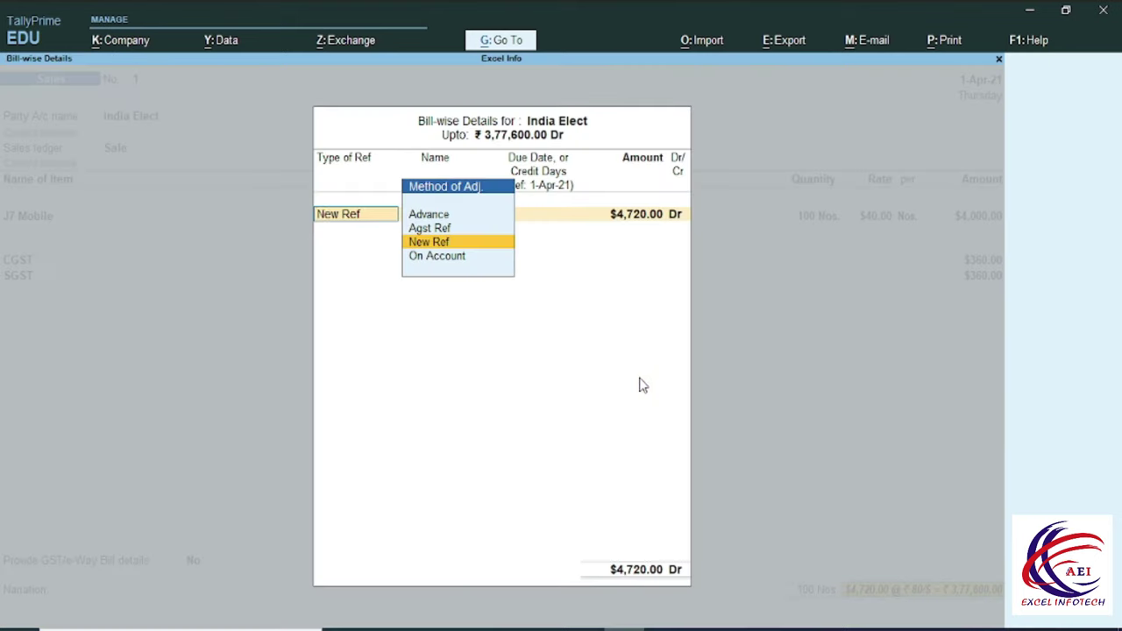
# Check the invoice number in Currency.docx, enter Excel/1 as the New Ref name in the bill-wise details, and save the sales voucher
pyautogui.press('Return')
pyautogui.press('Return')
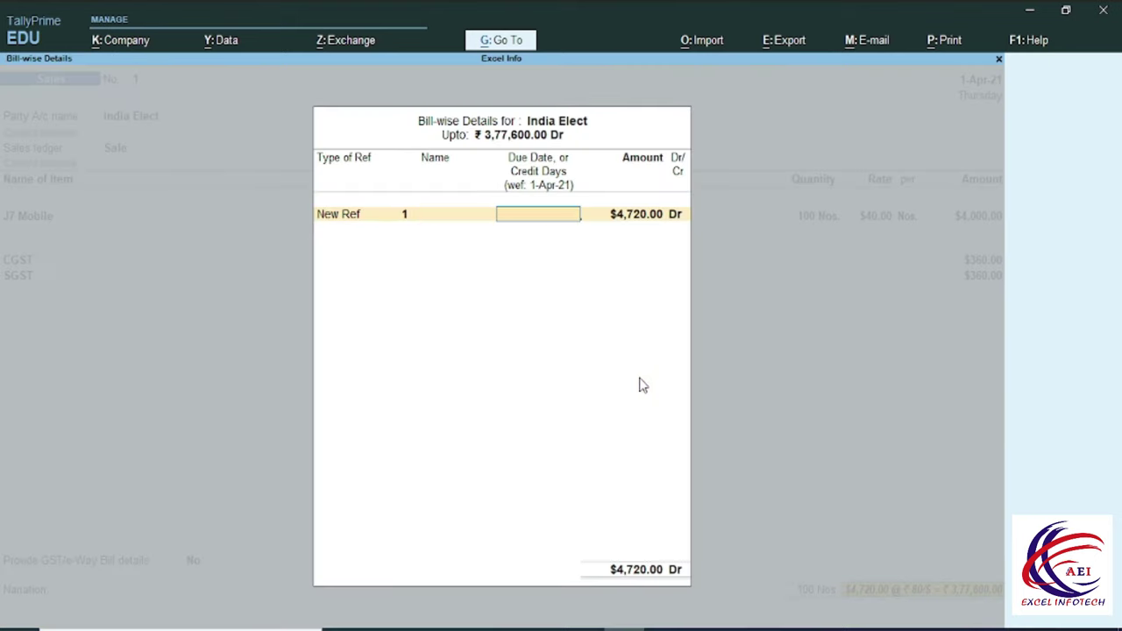
pyautogui.hotkey('alt', 'Tab')
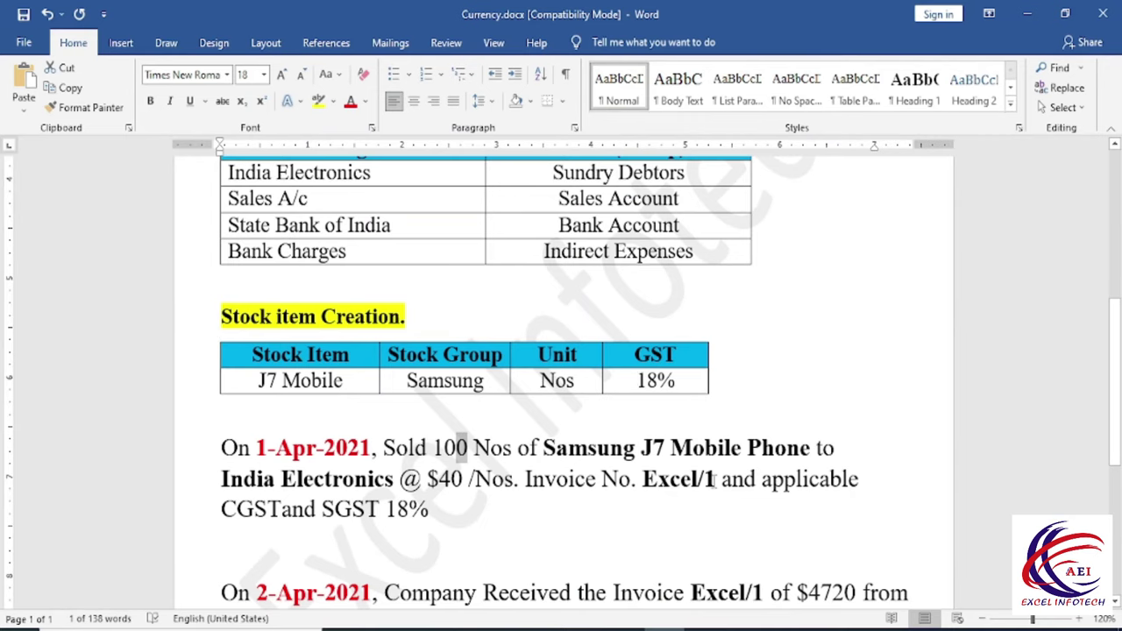
pyautogui.hotkey('alt', 'Tab')
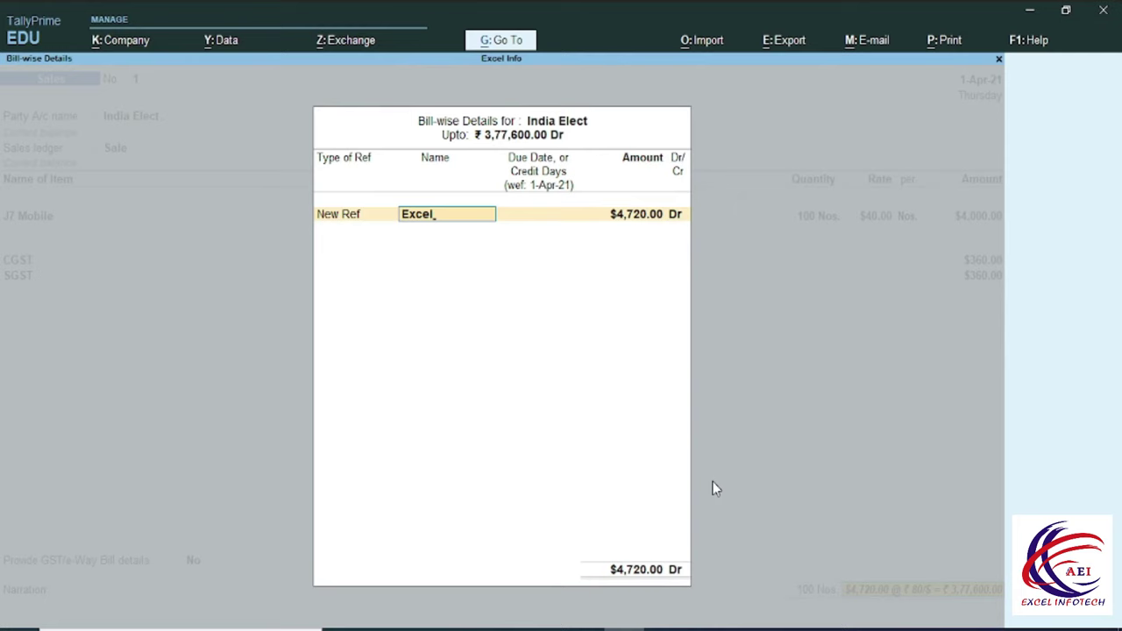
pyautogui.press('Return')
pyautogui.press('Return')
pyautogui.press('Return')
pyautogui.press('Return')
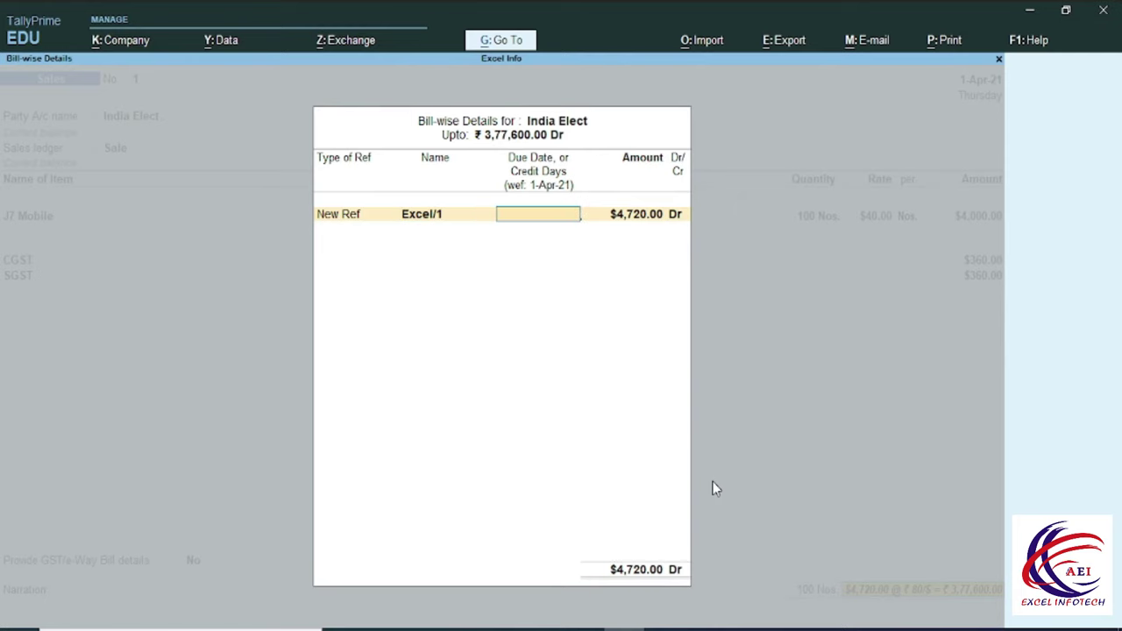
pyautogui.press('Return')
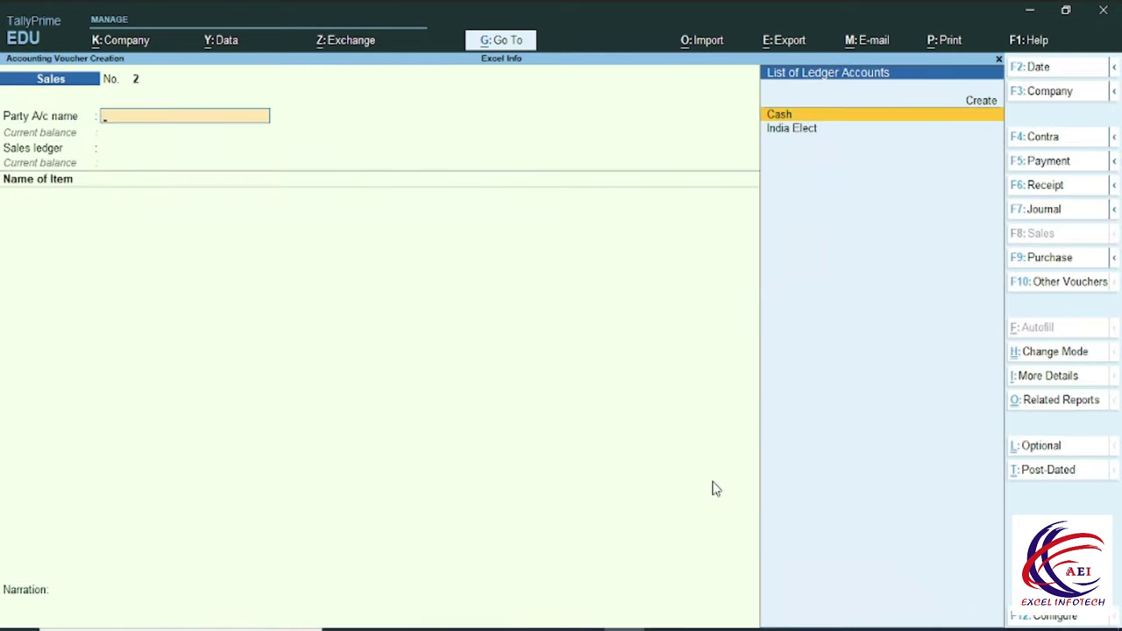
# Read the 2-Apr-2021 receipt transaction in Currency.docx, and open a new Receipt voucher in TallyPrime
pyautogui.hotkey('alt', 'Tab')
pyautogui.scroll(-4, 620, 545)
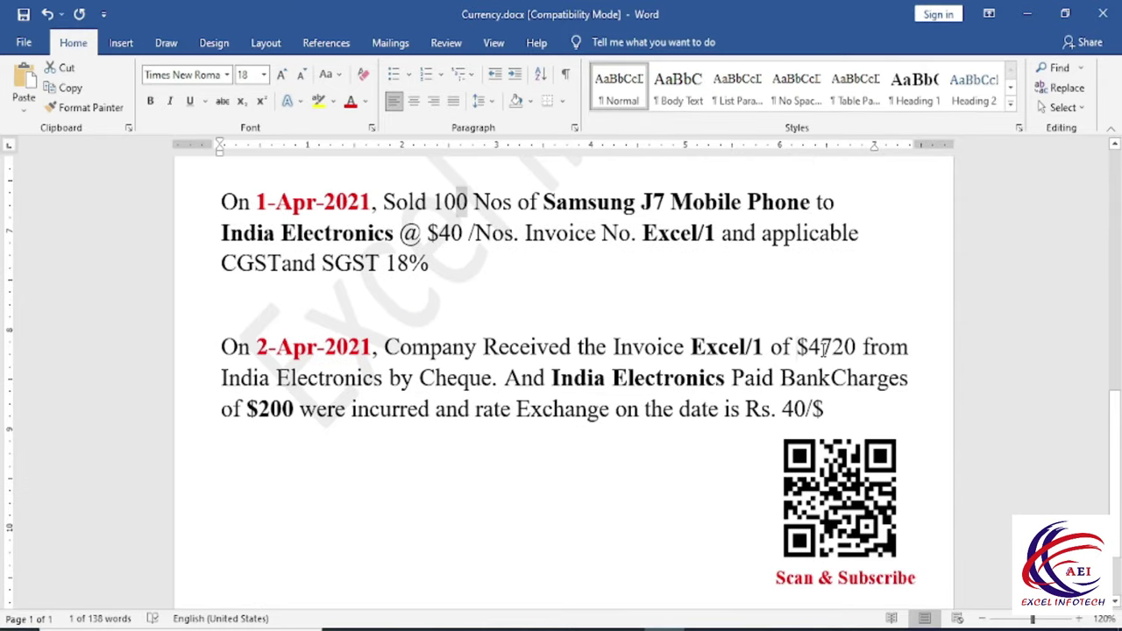
pyautogui.doubleClick(824, 349)
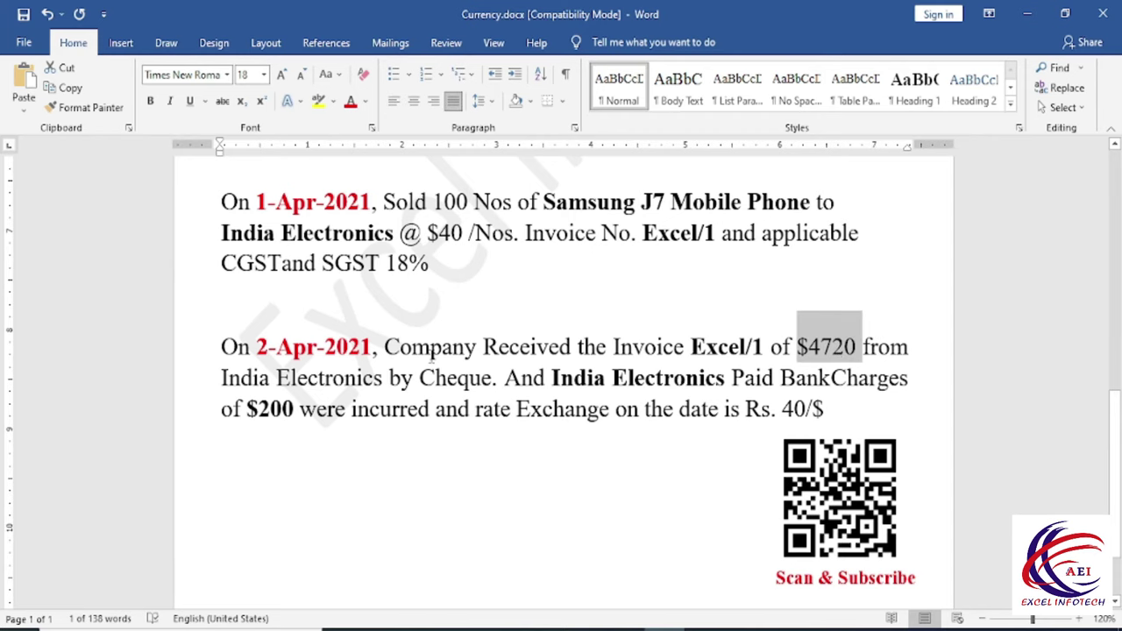
pyautogui.hotkey('alt', 'Tab')
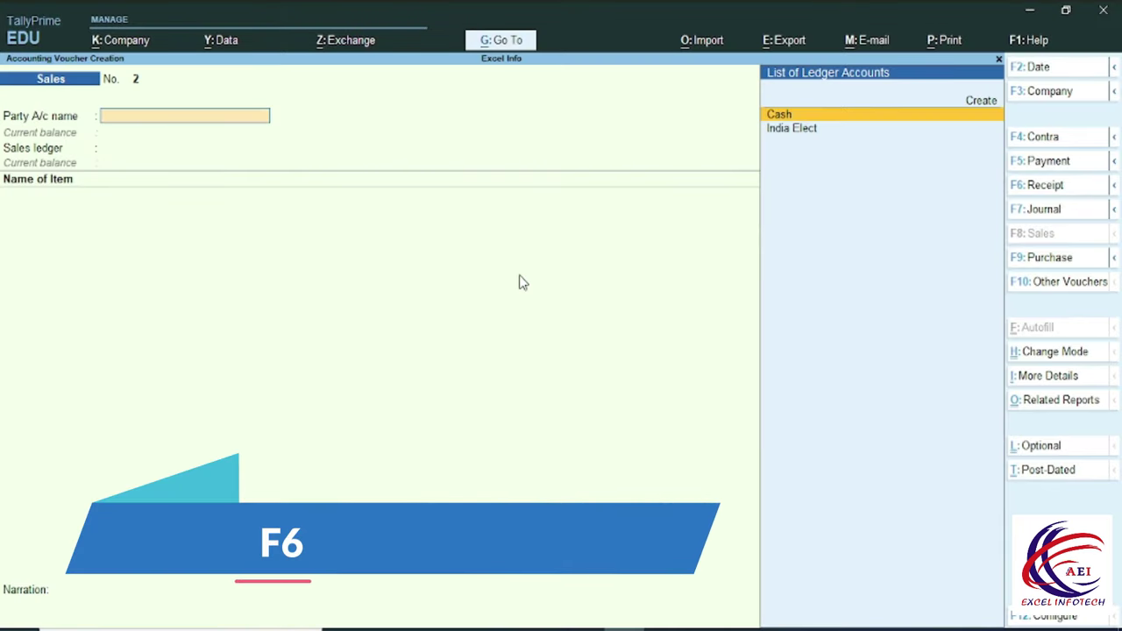
pyautogui.press('F6')
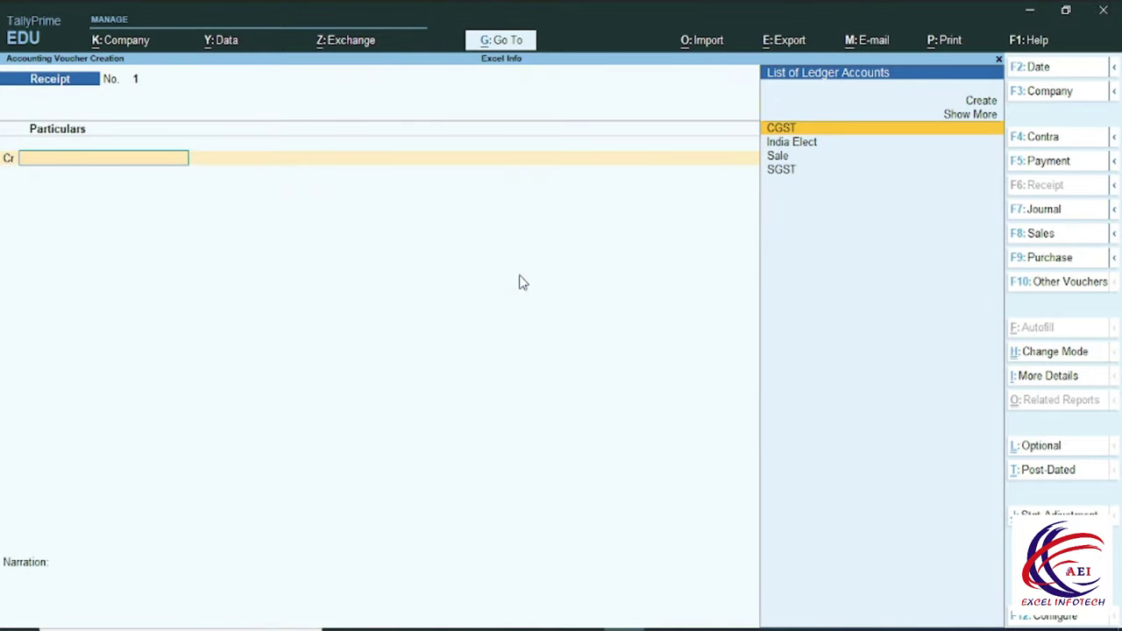
# Check the receipt voucher's configuration, keeping Preallocate bills and Use Cr/Dr instead of To/By set to Yes
pyautogui.press('F12')
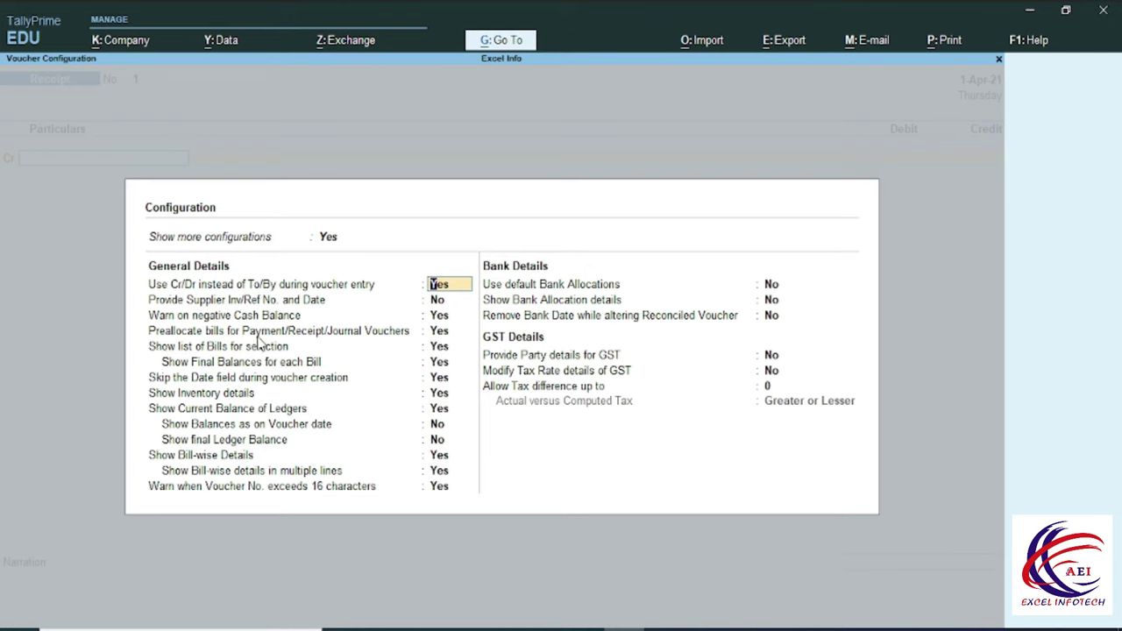
pyautogui.click(440, 332)
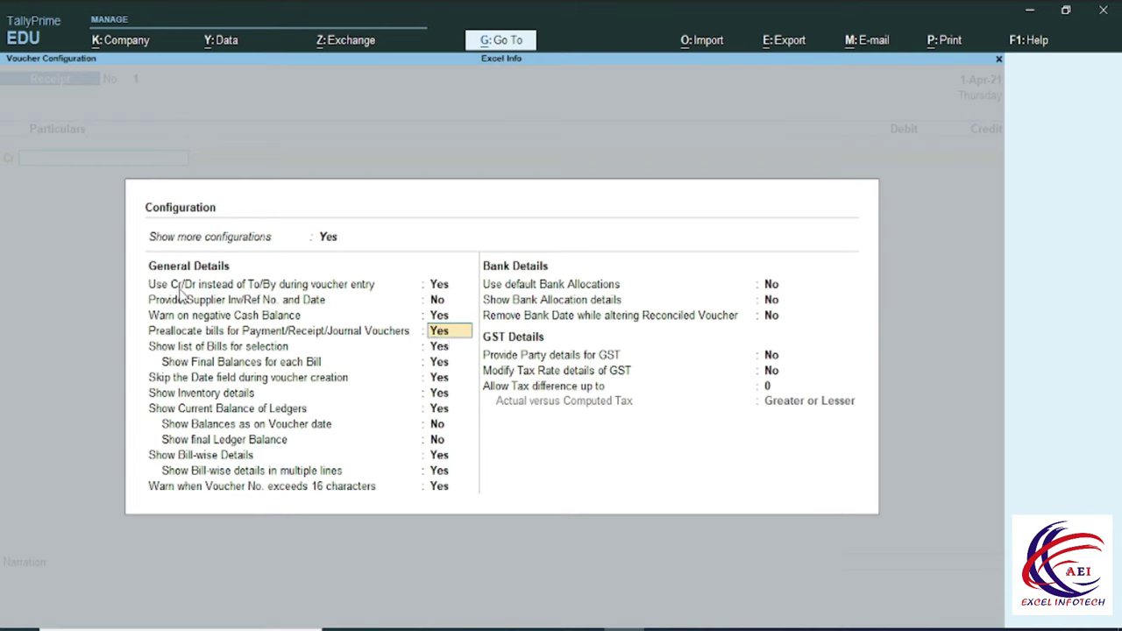
pyautogui.click(438, 286)
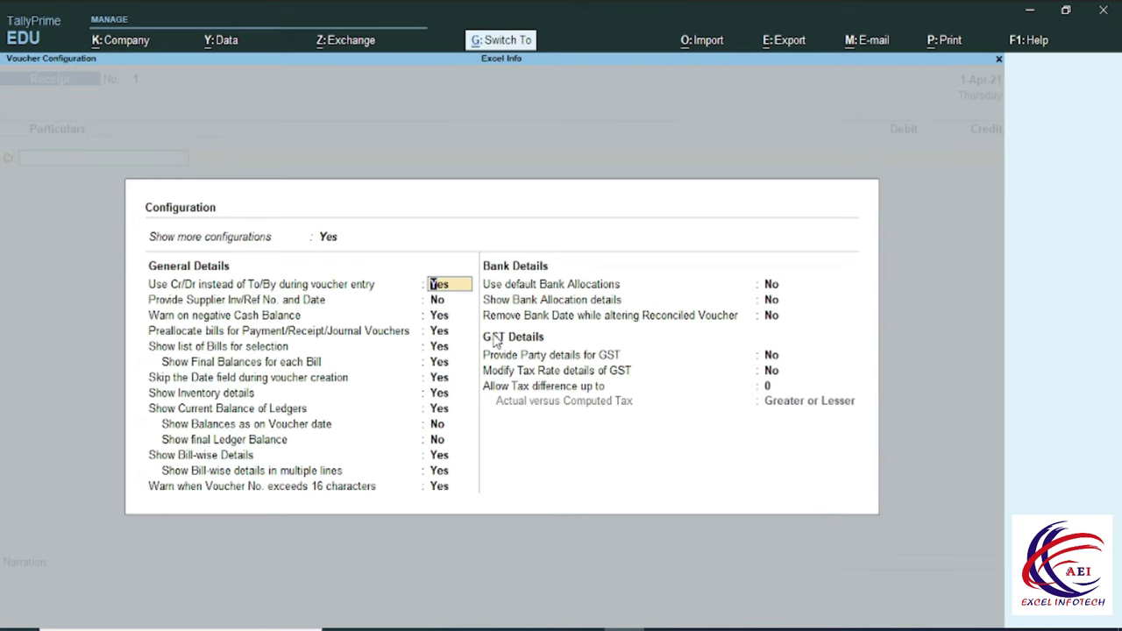
pyautogui.hotkey('ctrl', 'a')
pyautogui.press('F12')
pyautogui.hotkey('ctrl', 'a')
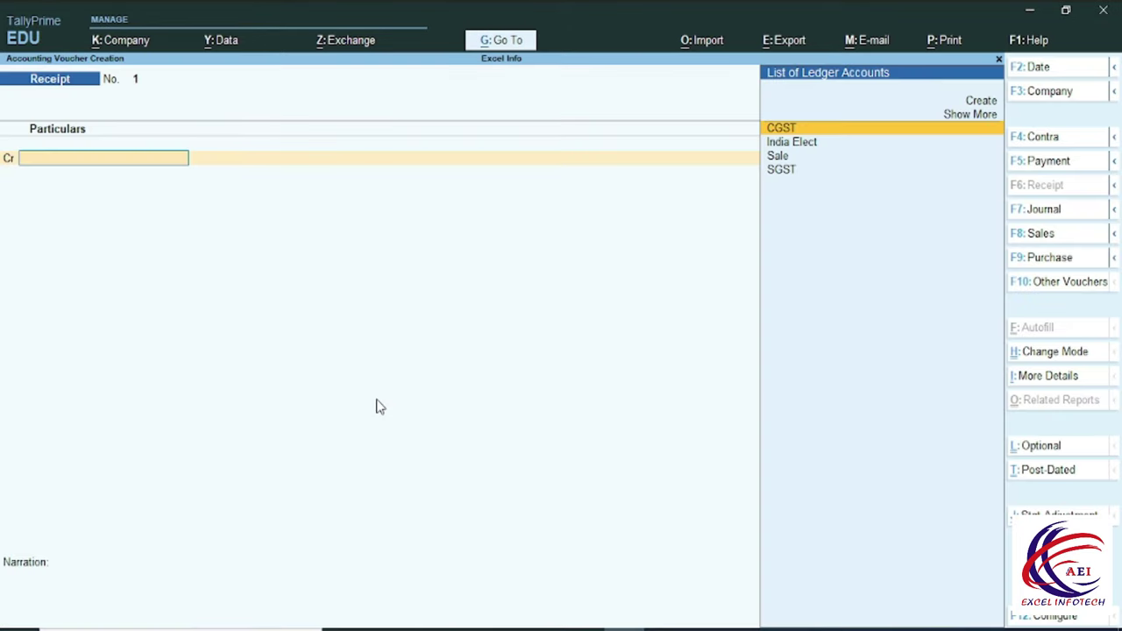
# Set the receipt voucher's mode to Double Entry
pyautogui.press('ctrl')
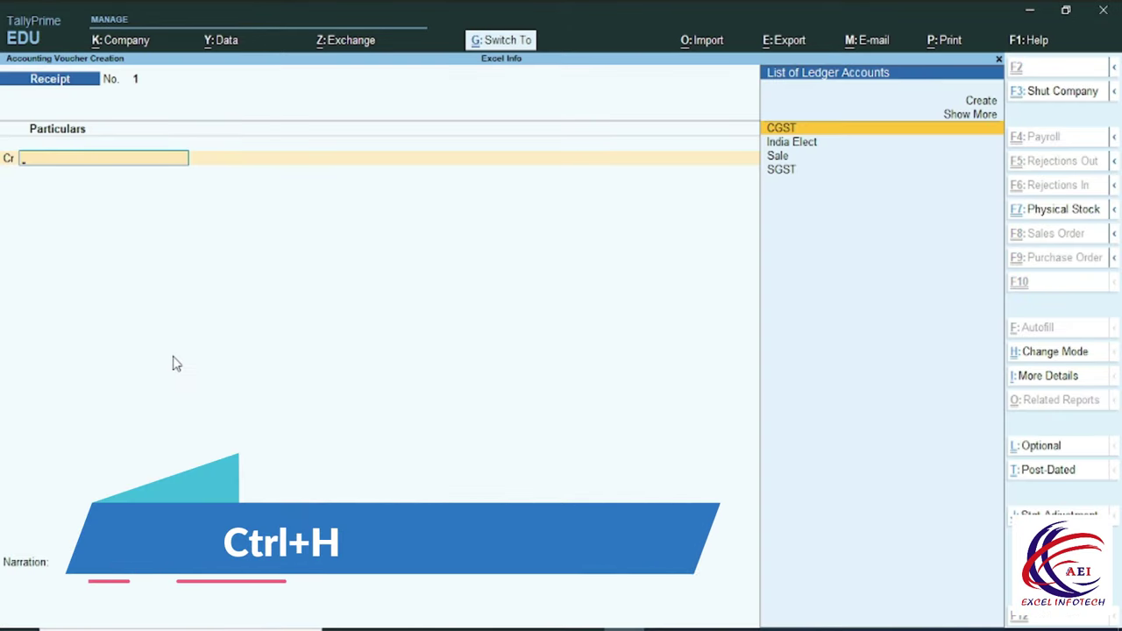
pyautogui.hotkey('ctrl', 'h')
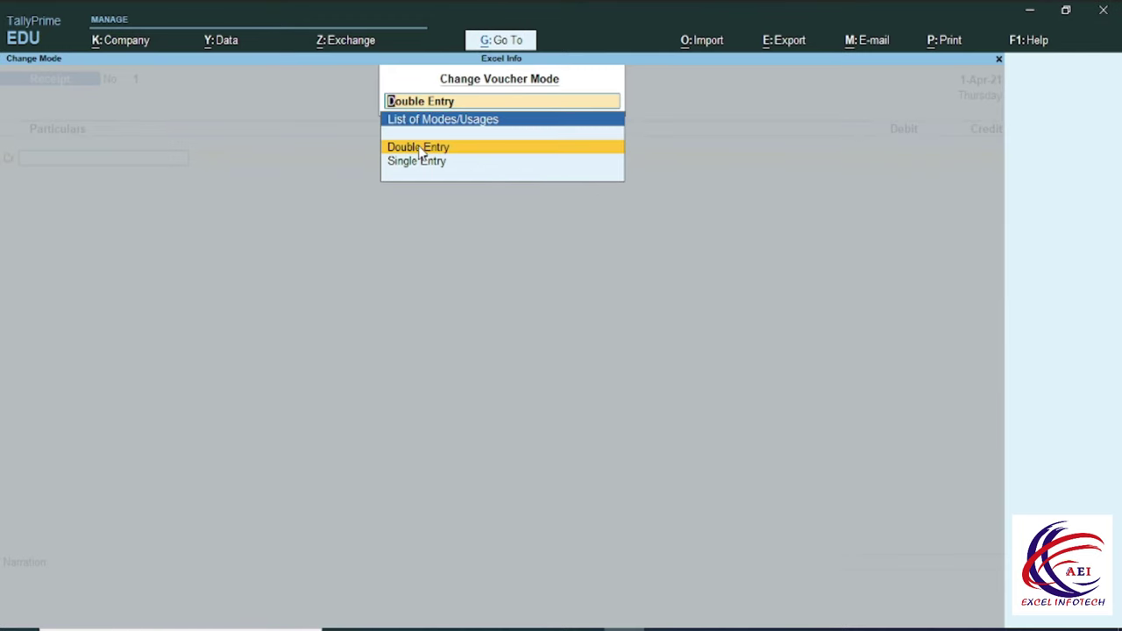
pyautogui.press('Return')
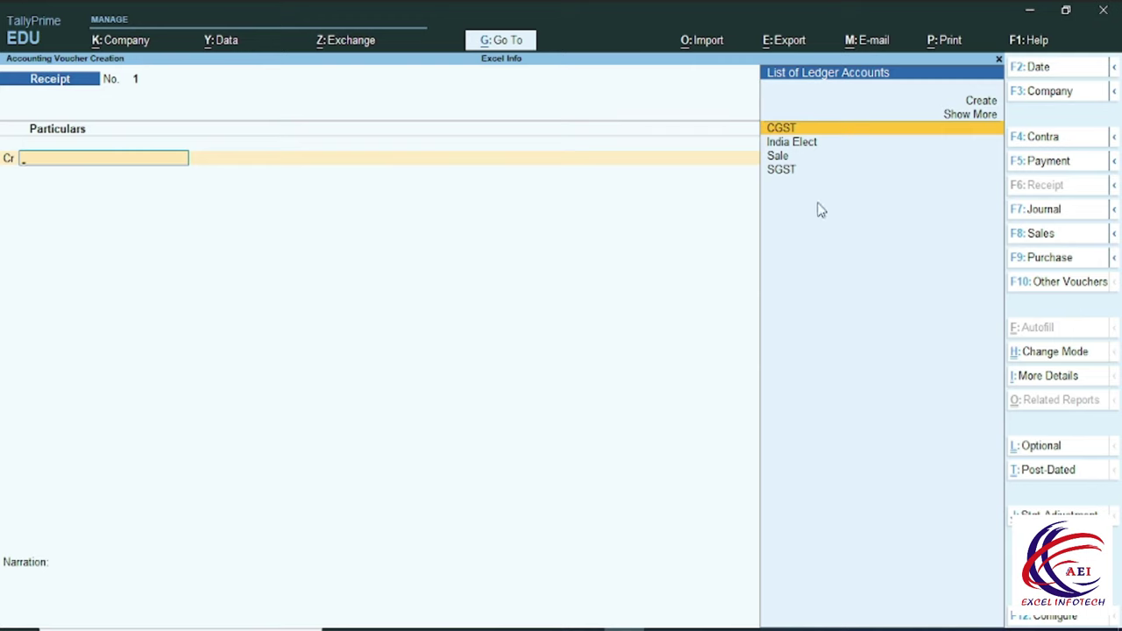
# Credit India Elect with $4,720.00 at ₹ 80/$ as an Agst Ref to pending bill Excel/1, and end the bill list
pyautogui.click(807, 145)
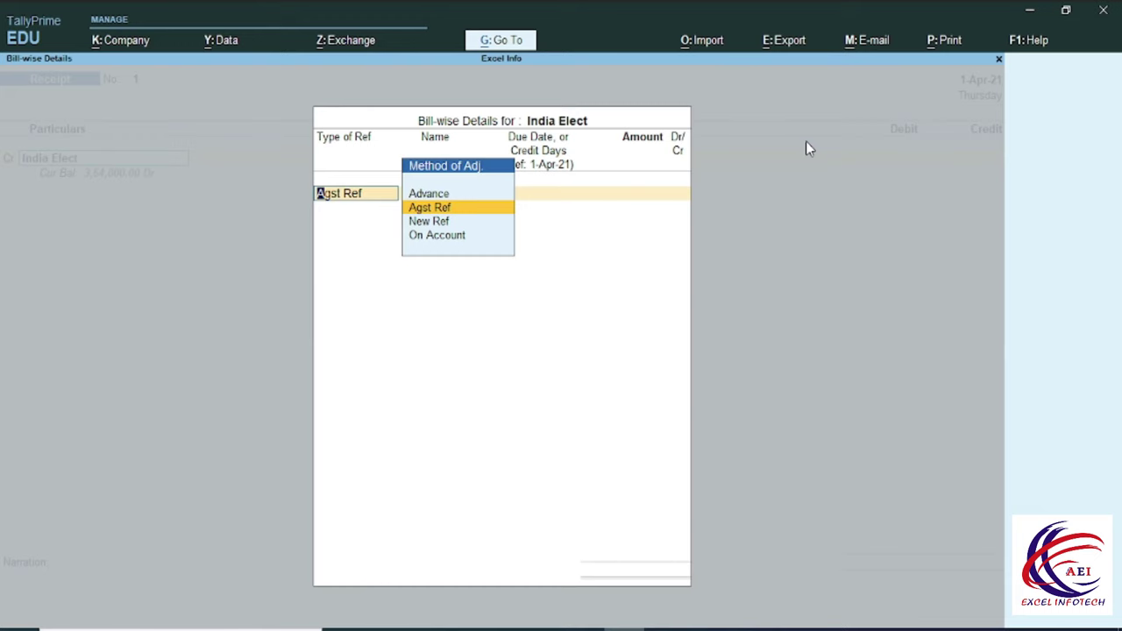
pyautogui.press('Return')
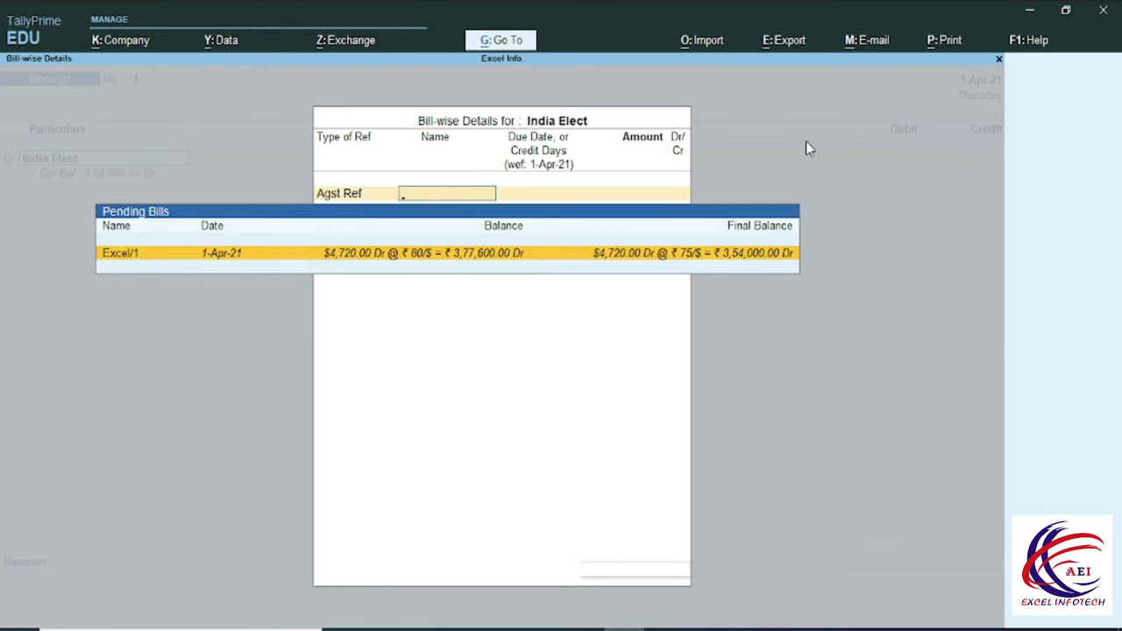
pyautogui.press('Return')
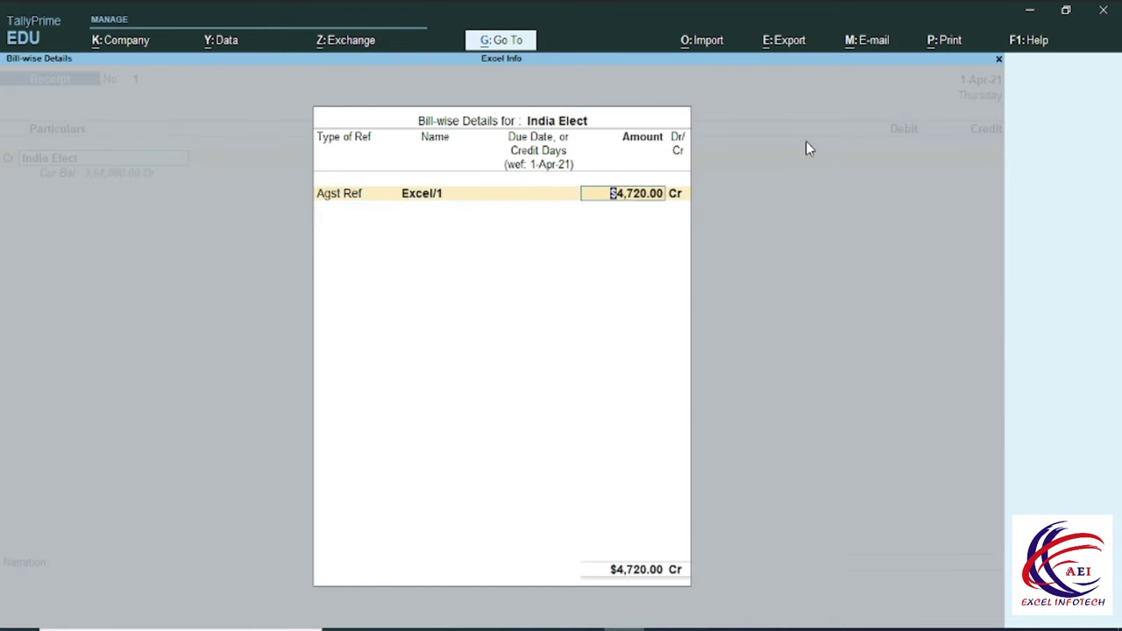
pyautogui.press('Return')
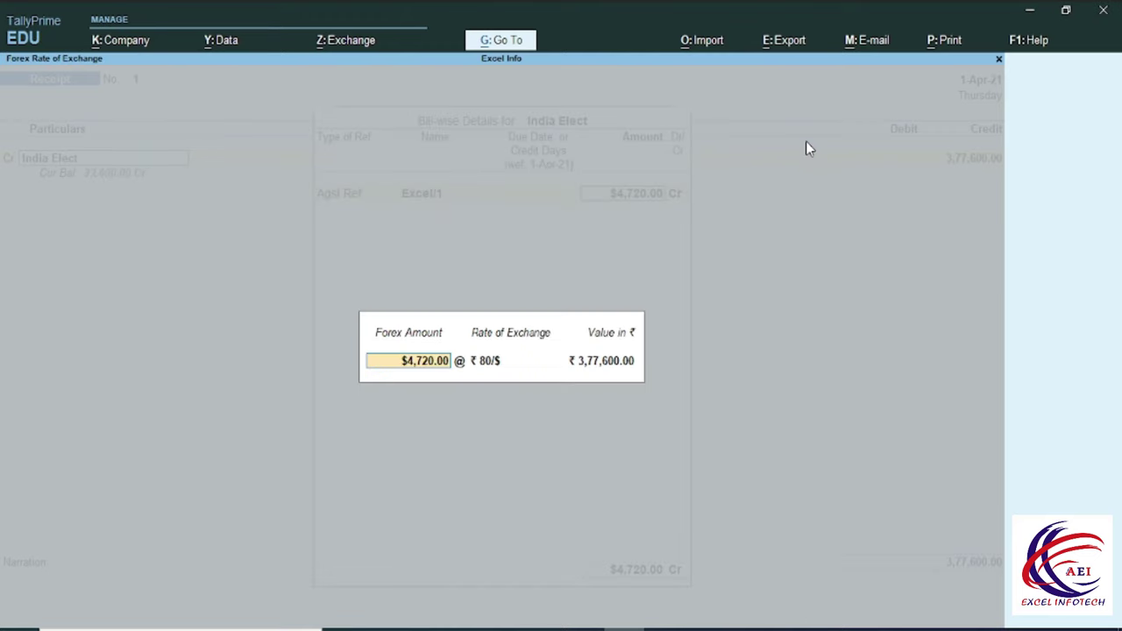
pyautogui.press('Return')
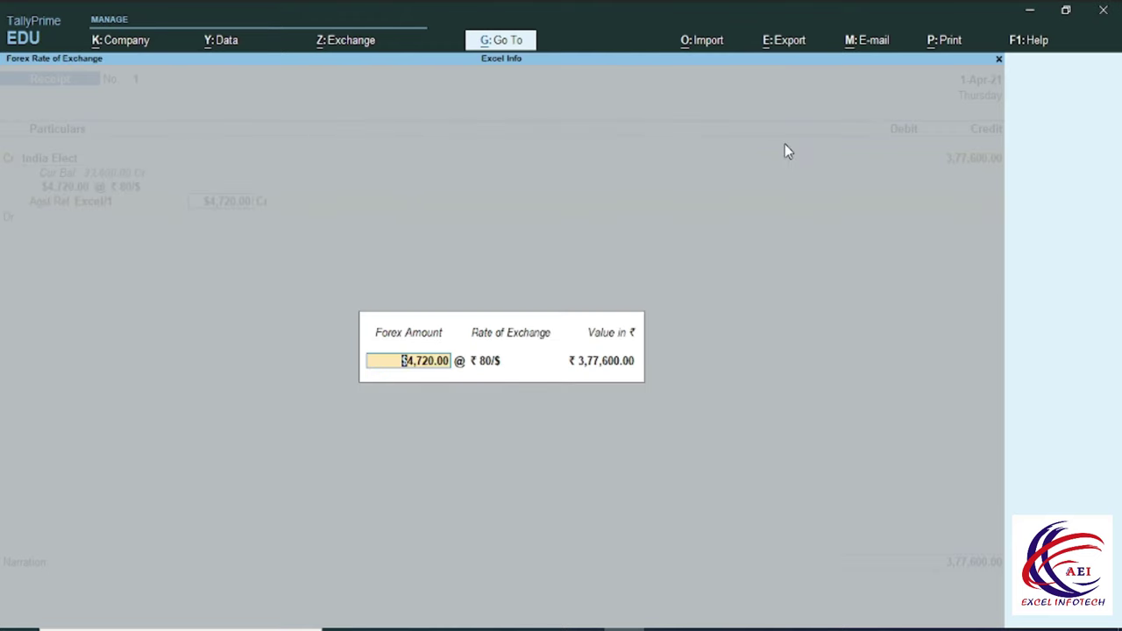
pyautogui.press('Return')
pyautogui.press('Return')
pyautogui.press('Return')
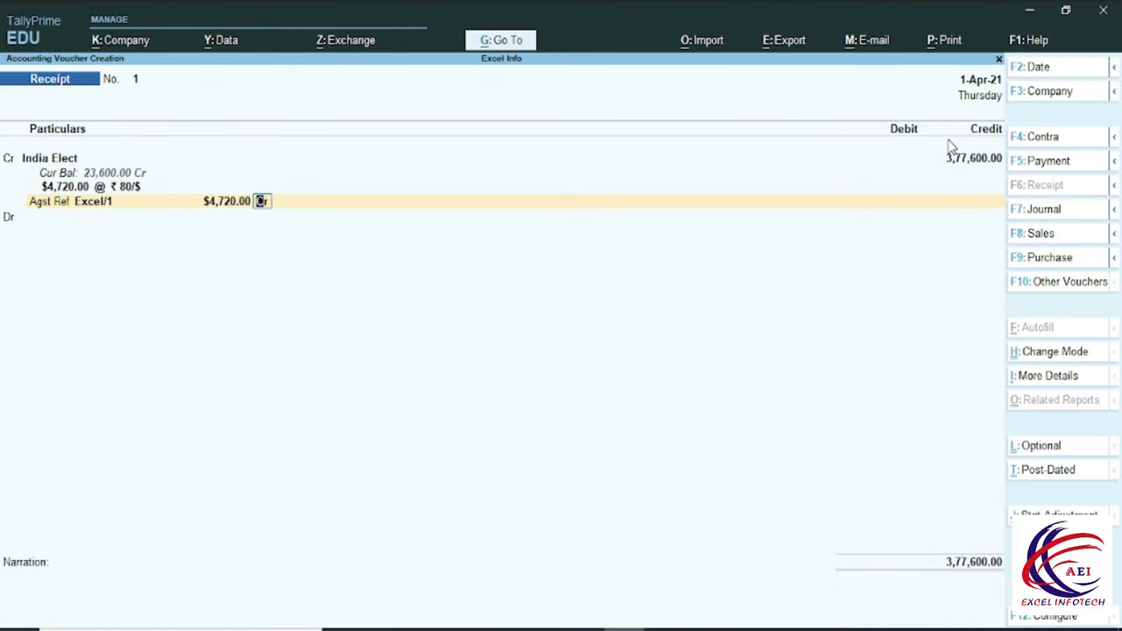
pyautogui.press('Return')
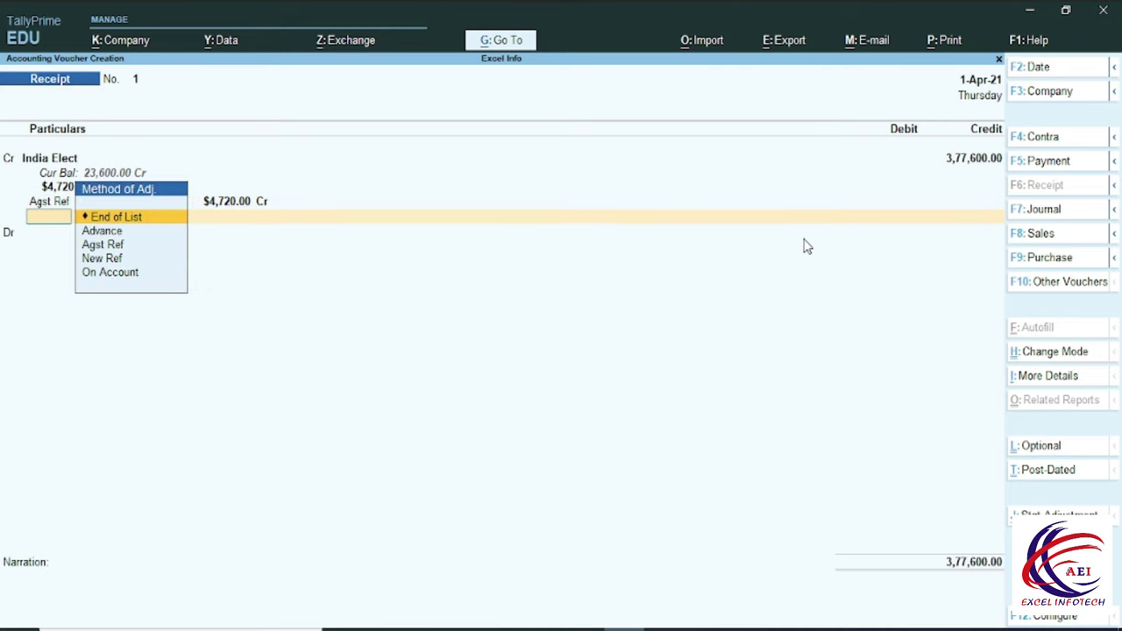
pyautogui.press('Return')
pyautogui.press('Return')
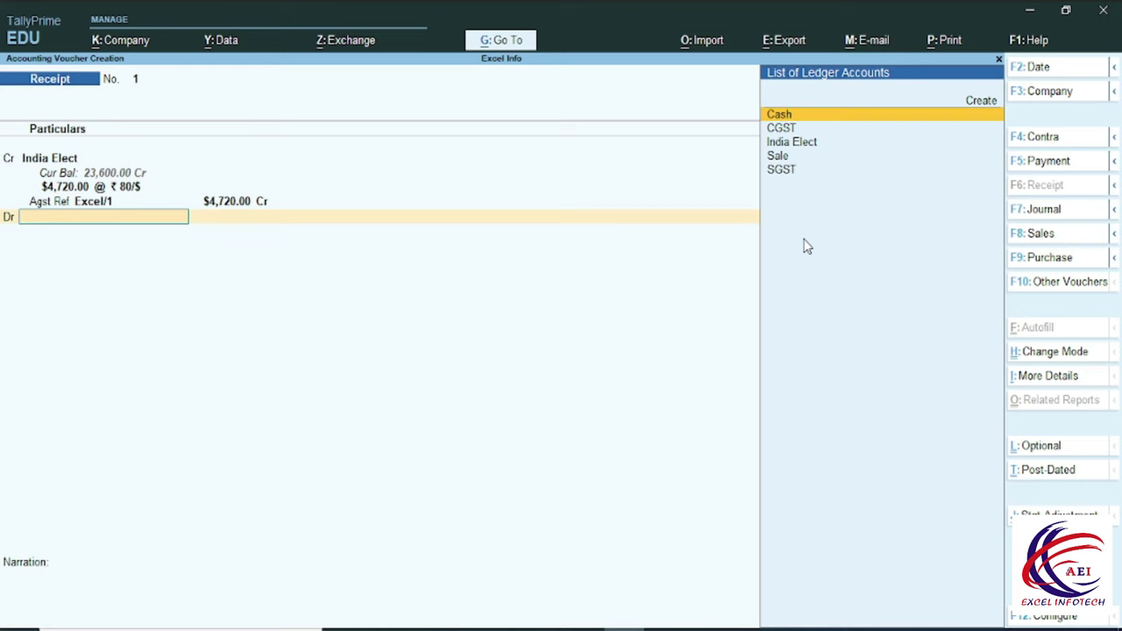
# Create a Bank Charges ledger from the debit line under Indirect Expenses, with Type of Ledger Not Applicable and GST Applicable
pyautogui.hotkey('alt', 'c')
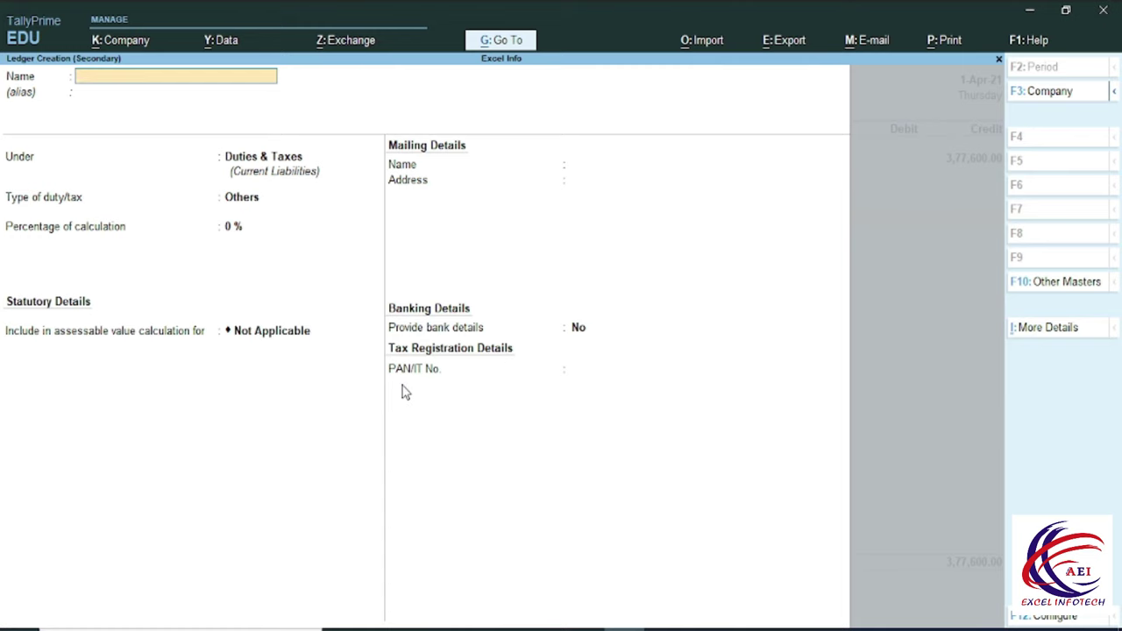
pyautogui.write('Bank Charges')
pyautogui.press('Return')
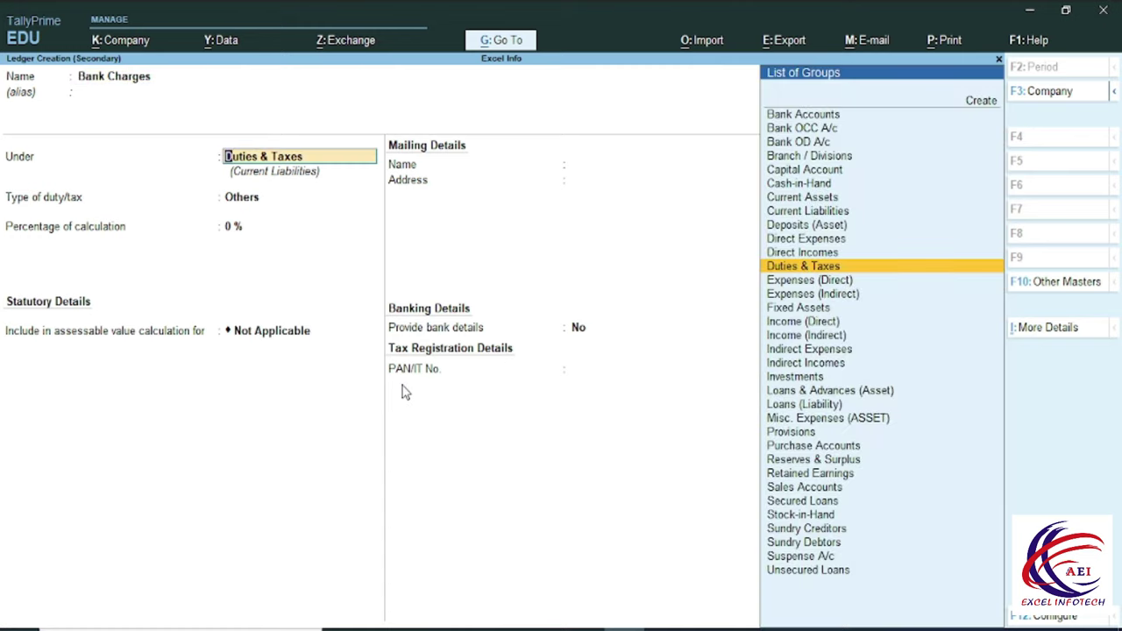
pyautogui.write('i')
pyautogui.press('Down')
pyautogui.press('Down')
pyautogui.press('Return')
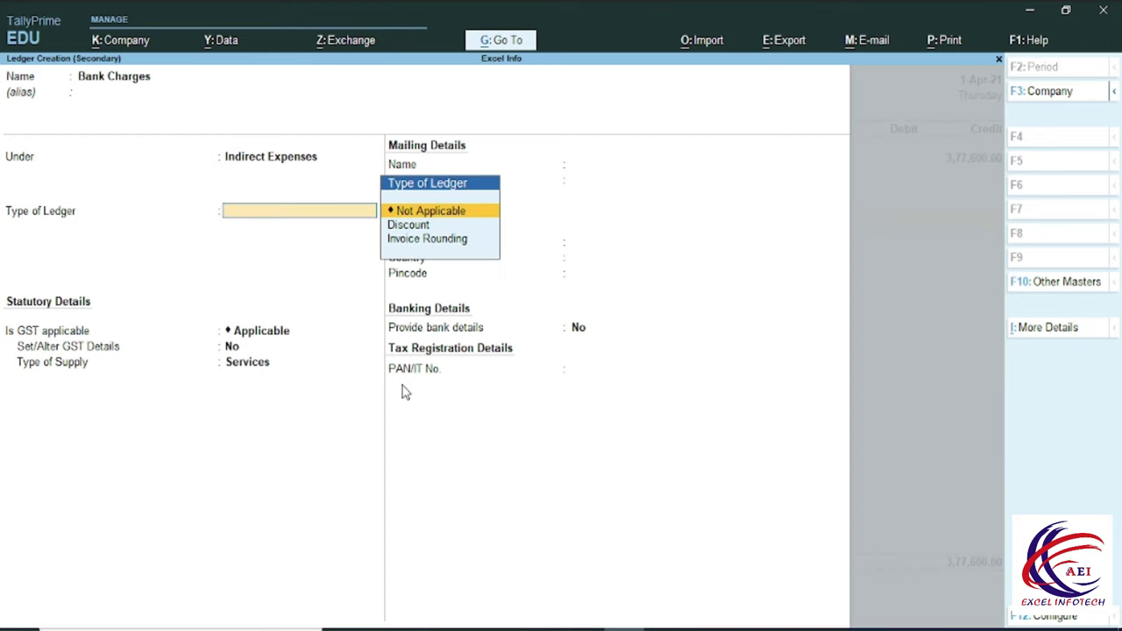
pyautogui.press('Return')
pyautogui.press('Return')
pyautogui.press('Return')
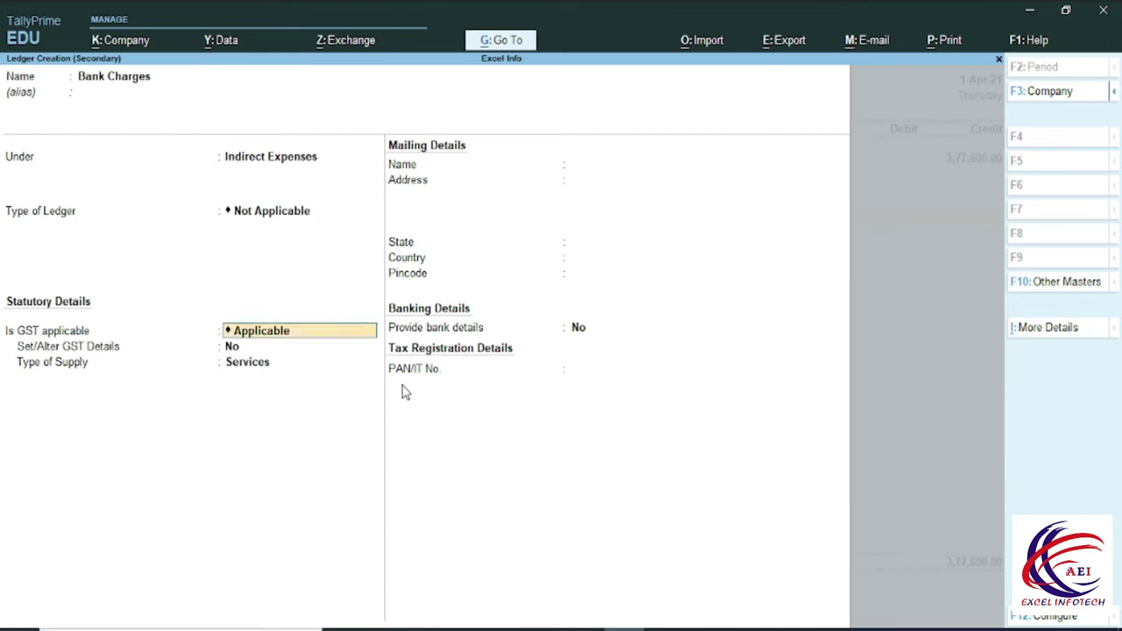
pyautogui.hotkey('ctrl', 'a')
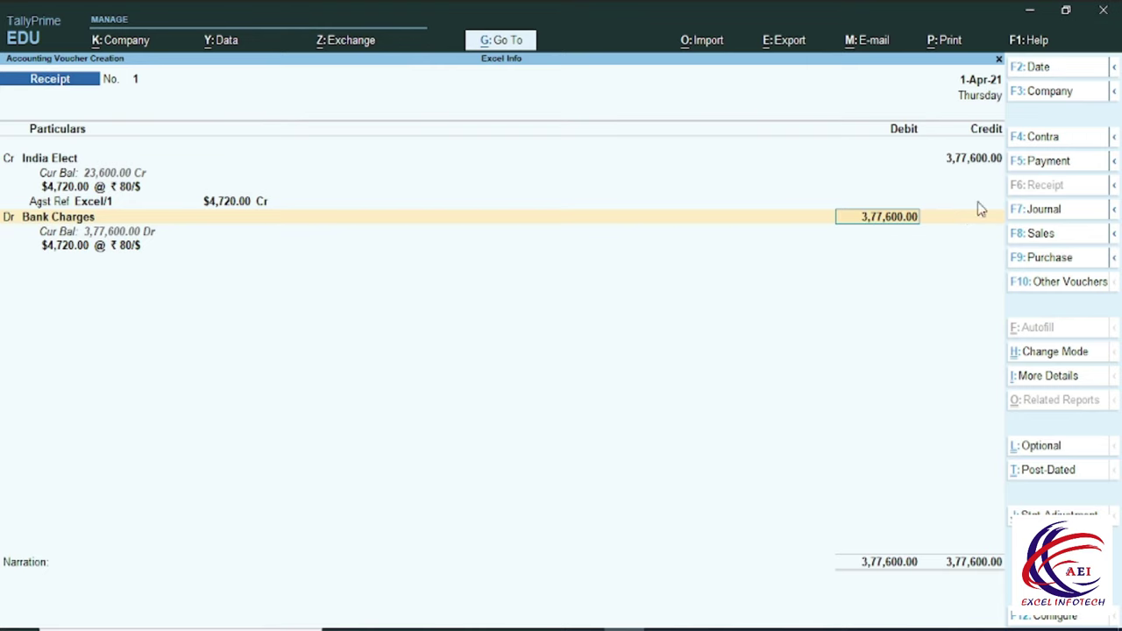
# Switch to Currency.docx, check the receipt amount and the bank charges of the 2-Apr-2021 transaction, and return to TallyPrime
pyautogui.hotkey('alt', 'Tab')
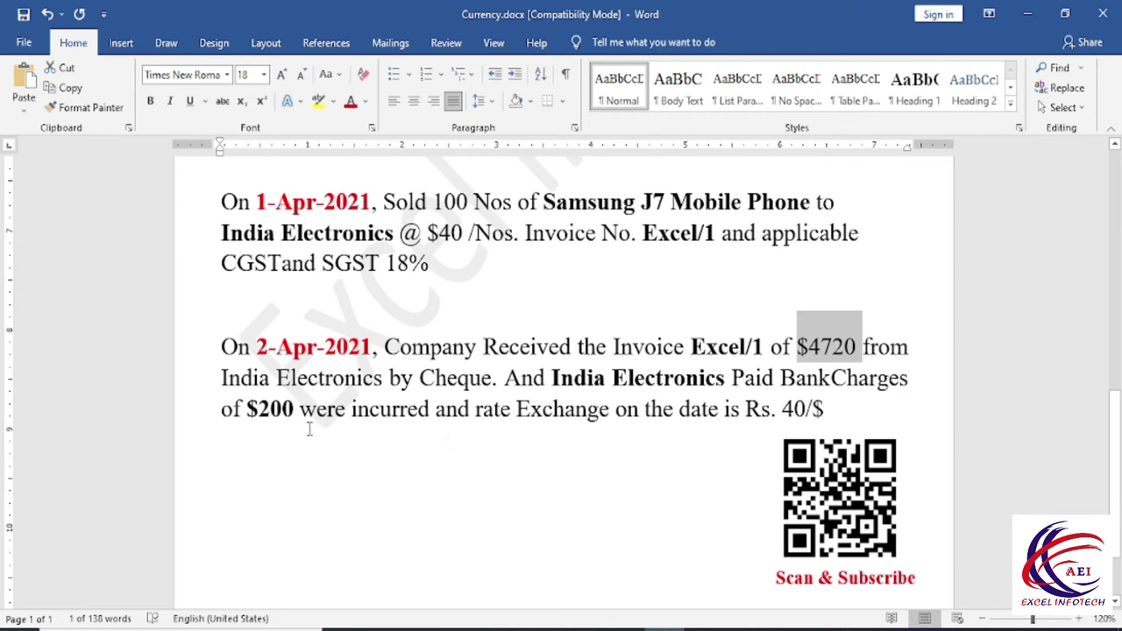
pyautogui.moveTo(298, 410); pyautogui.dragTo(247, 411)
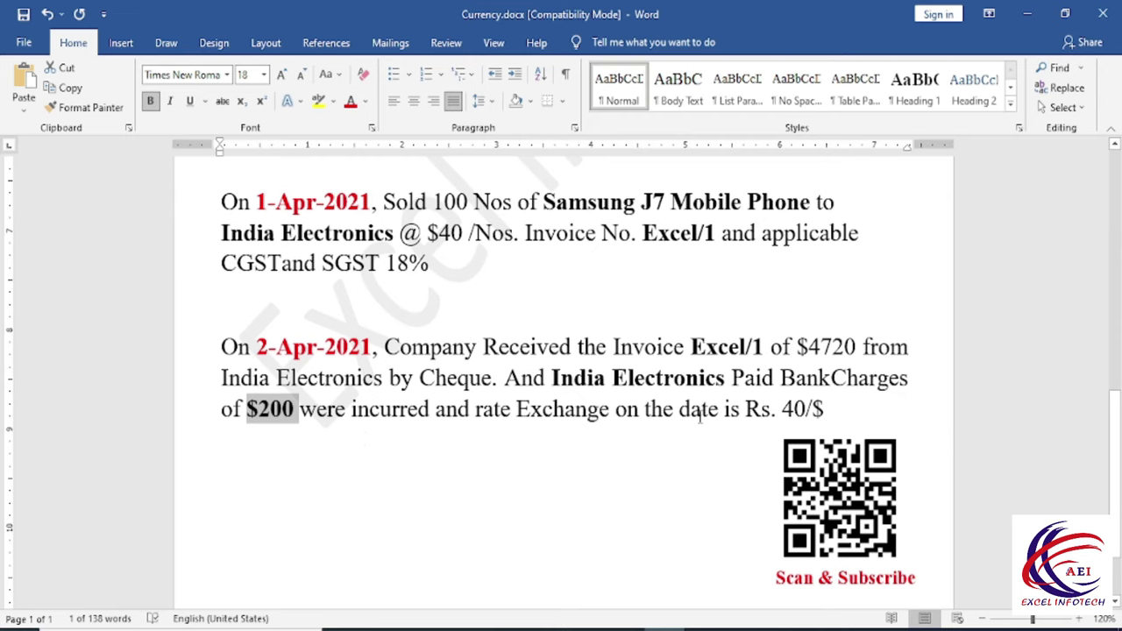
pyautogui.click(849, 347)
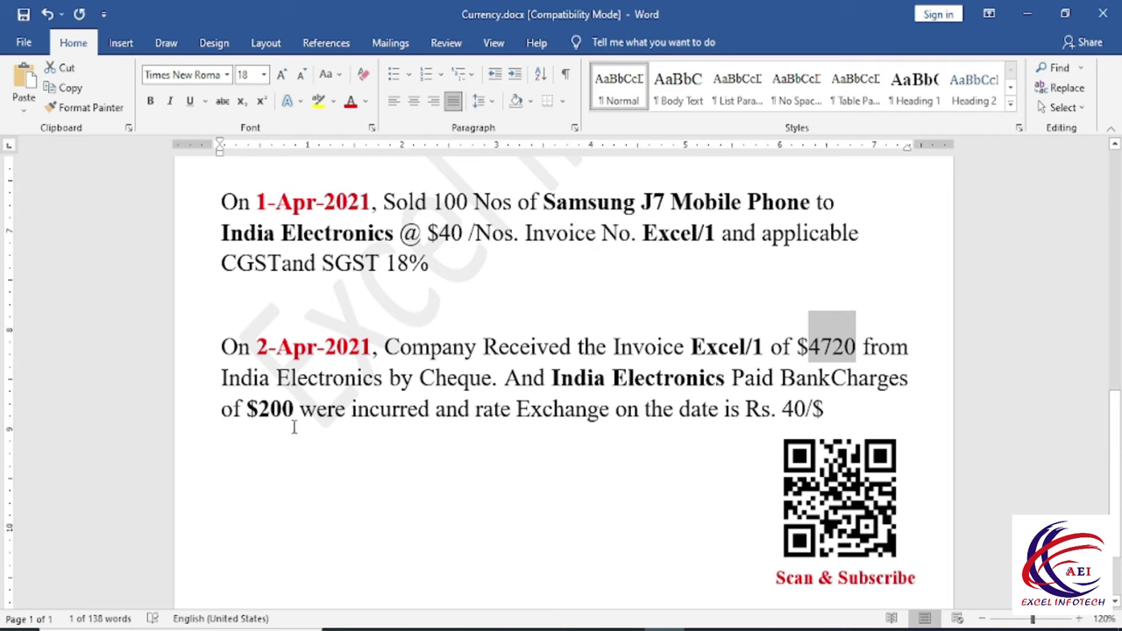
pyautogui.click(272, 409)
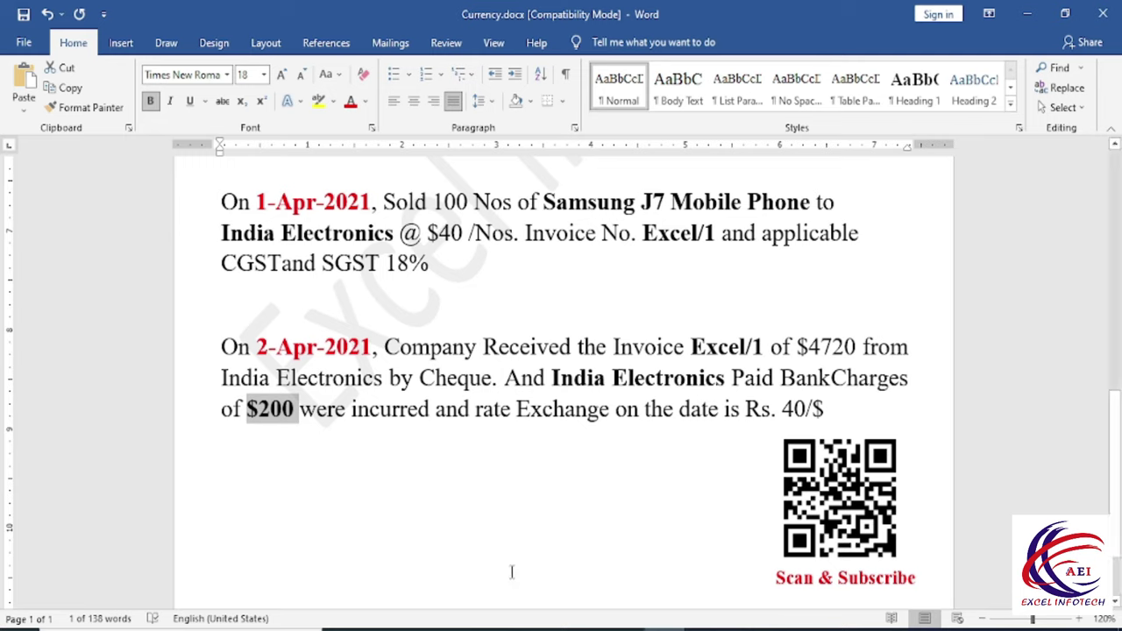
pyautogui.click(624, 630)
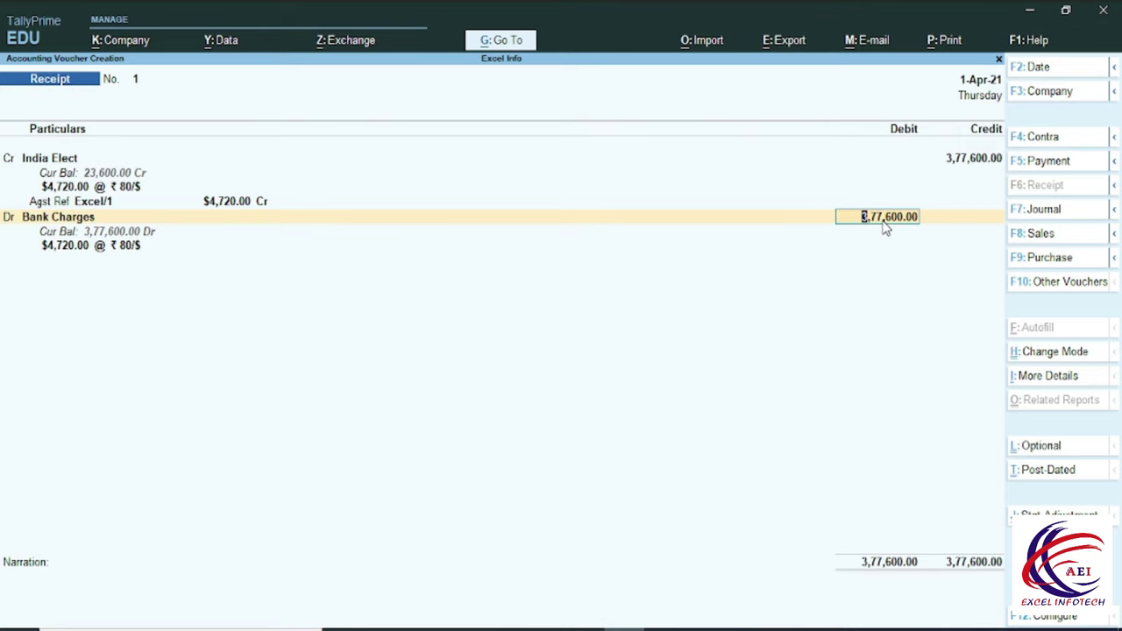
# Try to set the Bank Charges debit through its forex amount of $200 at ₹ 80/$
pyautogui.press('Return')
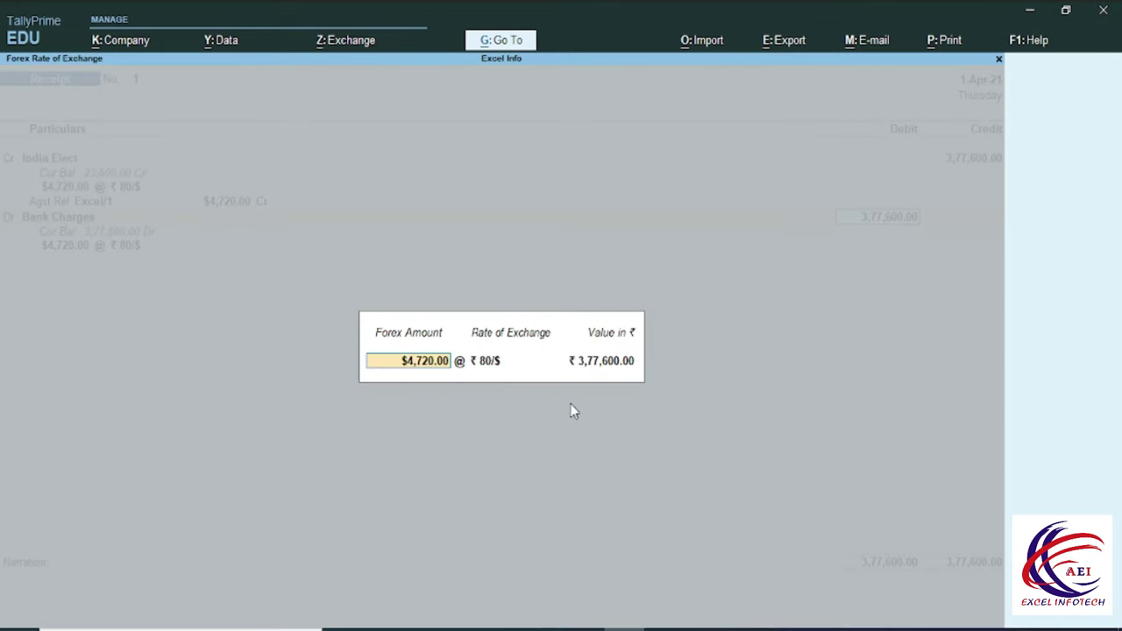
pyautogui.press('BackSpace')
pyautogui.write('200')
pyautogui.press('Return')
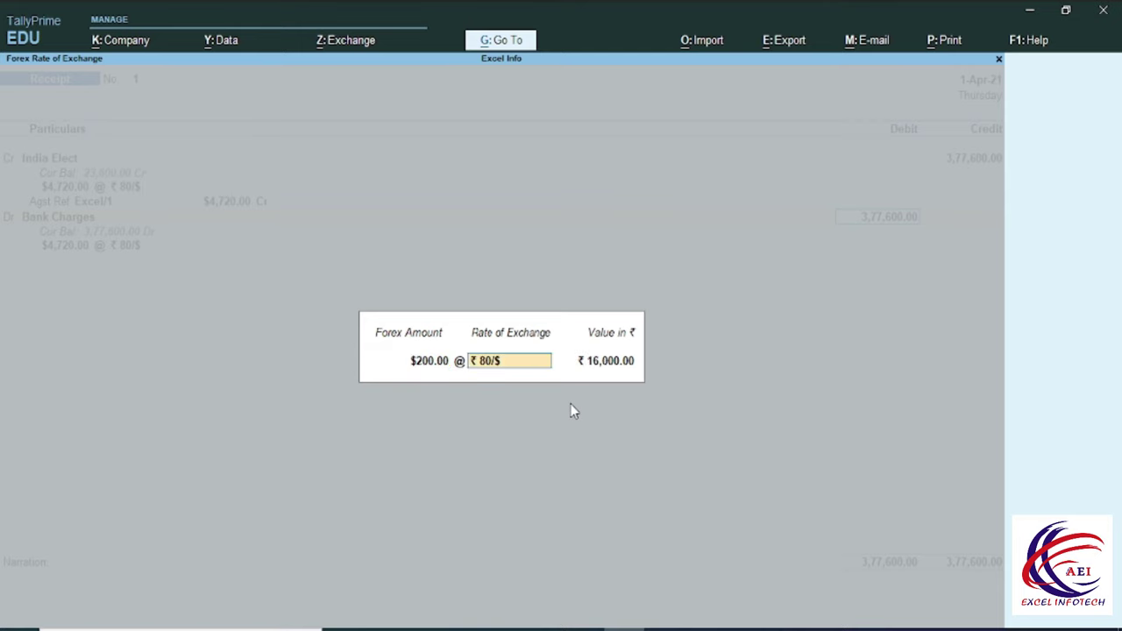
pyautogui.write('8')
pyautogui.press('Return')
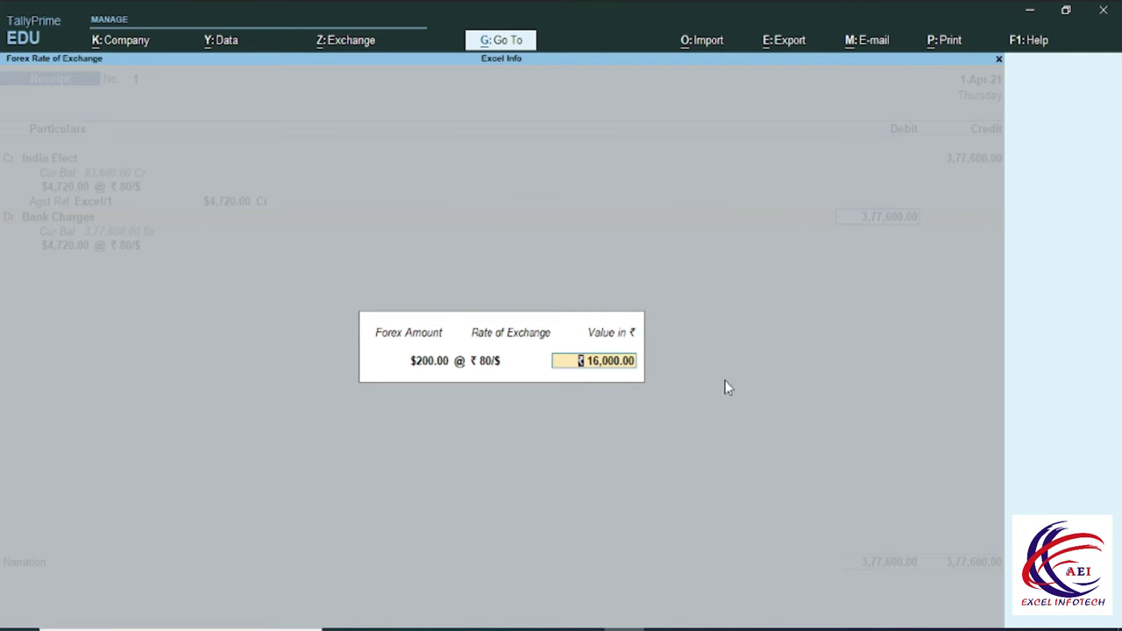
pyautogui.press('Return')
# Set the Bank Charges debit to 16,000, with a forex amount of $200 at an exchange rate of ₹ 80/$
pyautogui.press('BackSpace')
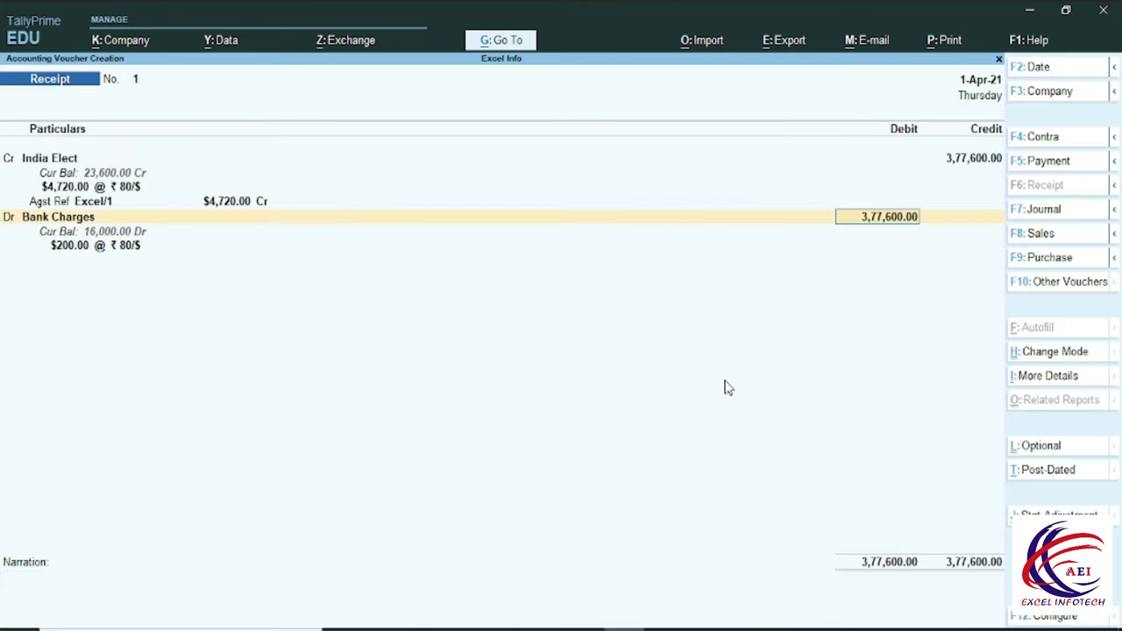
pyautogui.write('16000')
pyautogui.press('Return')
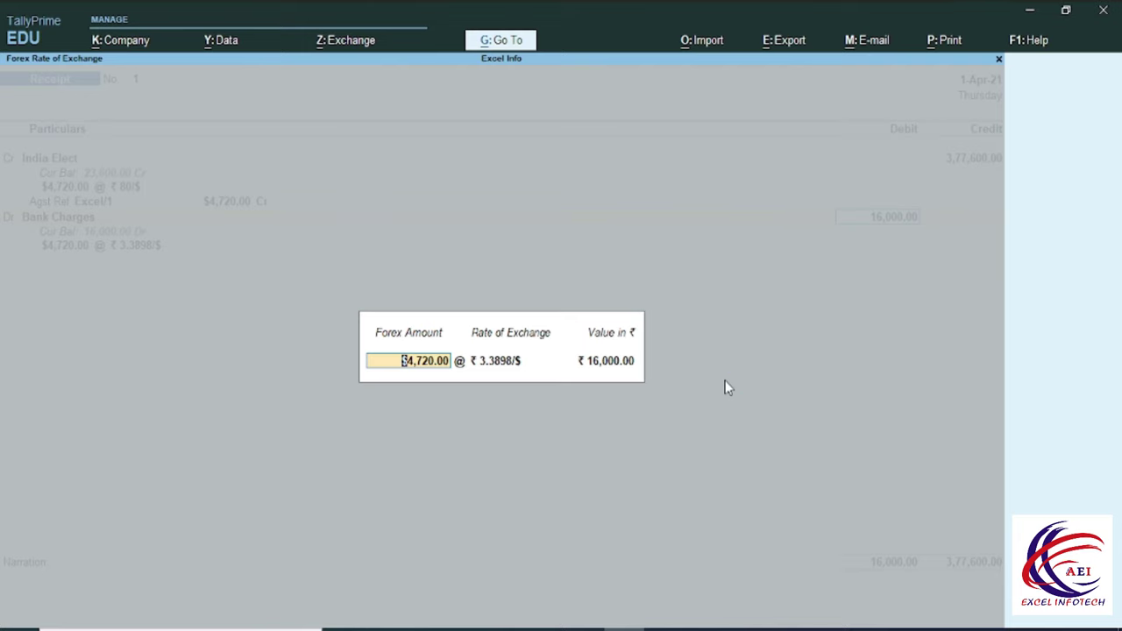
pyautogui.press('BackSpace')
pyautogui.write('200')
pyautogui.press('Return')
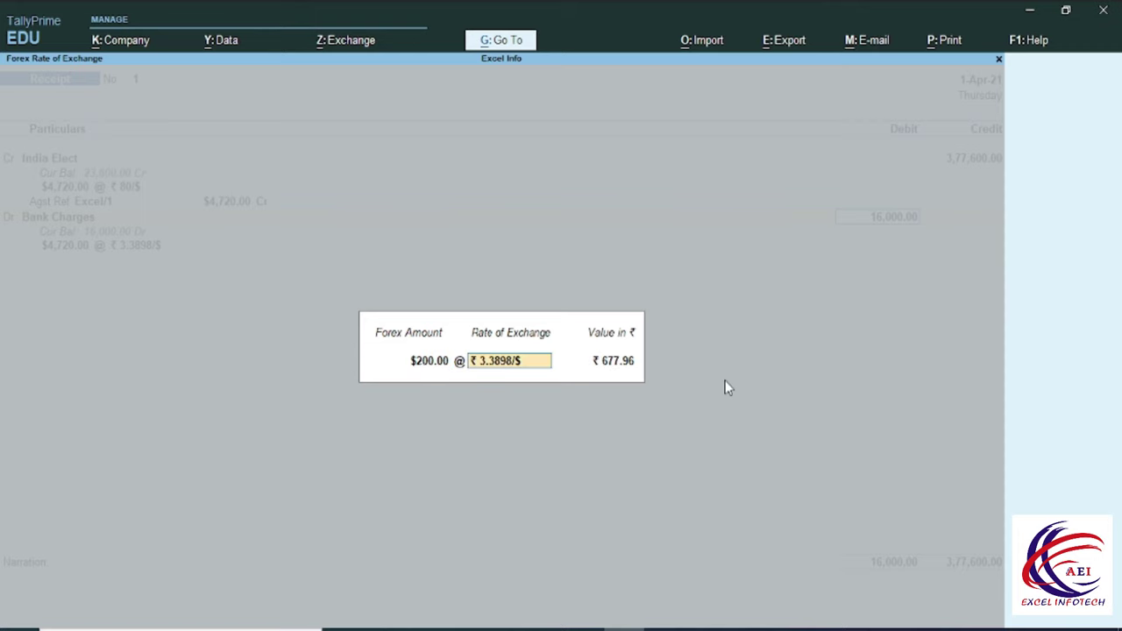
pyautogui.write('80')
pyautogui.press('Return')
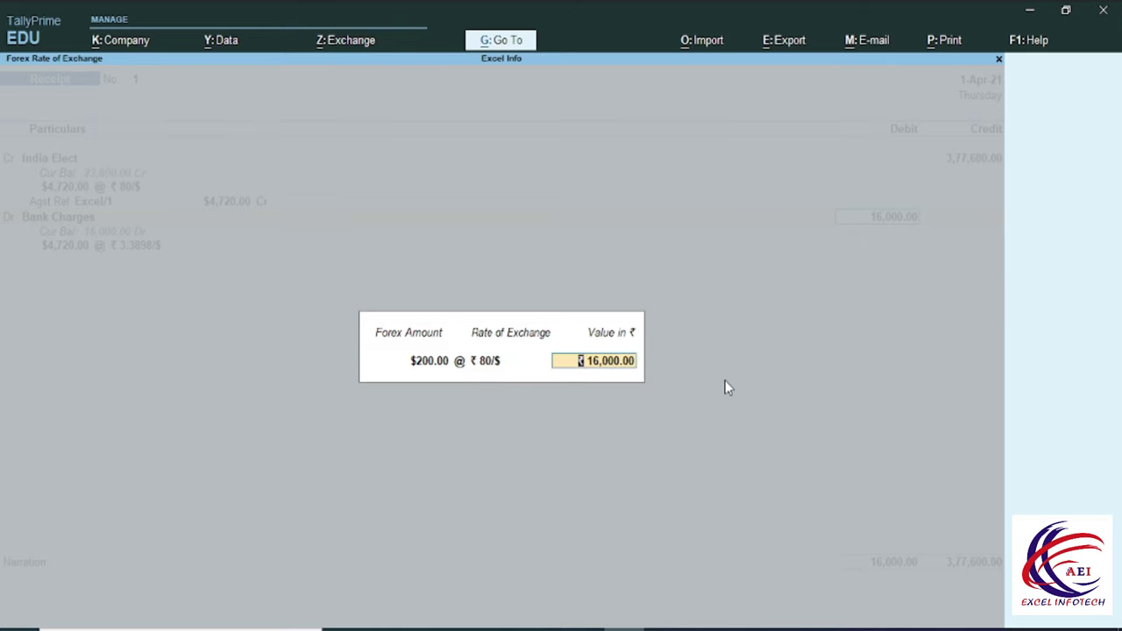
pyautogui.press('Return')
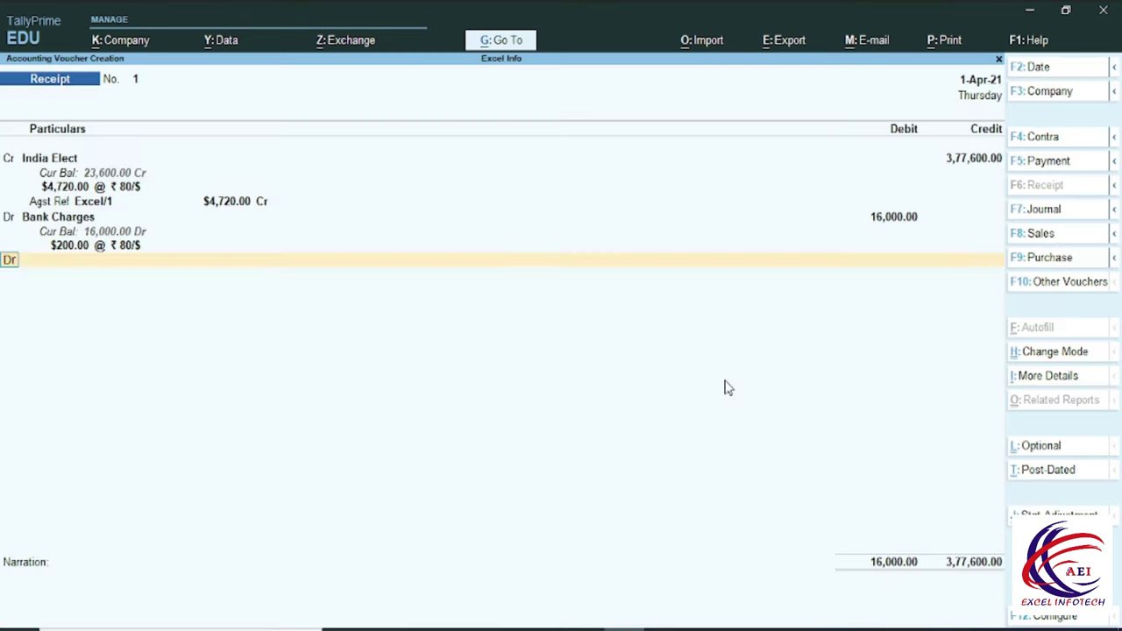
# Start a second debit line and create a ledger for it named SBI Bank under Bank Accounts
pyautogui.press('Return')
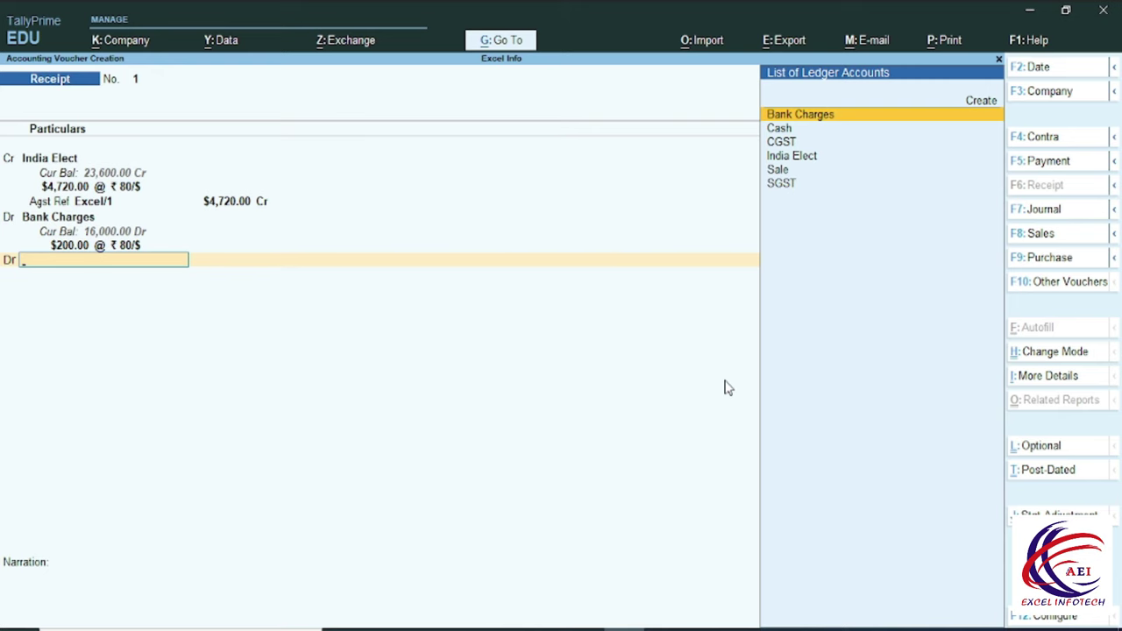
pyautogui.hotkey('alt', 'c')
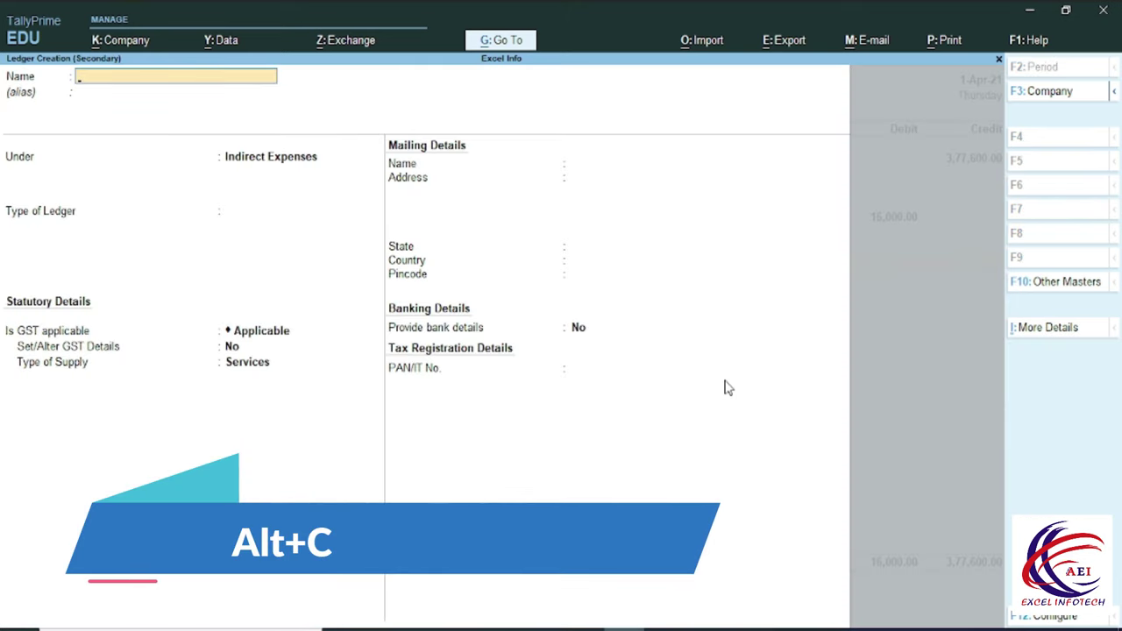
pyautogui.write('SBI Bank')
pyautogui.press('Return')
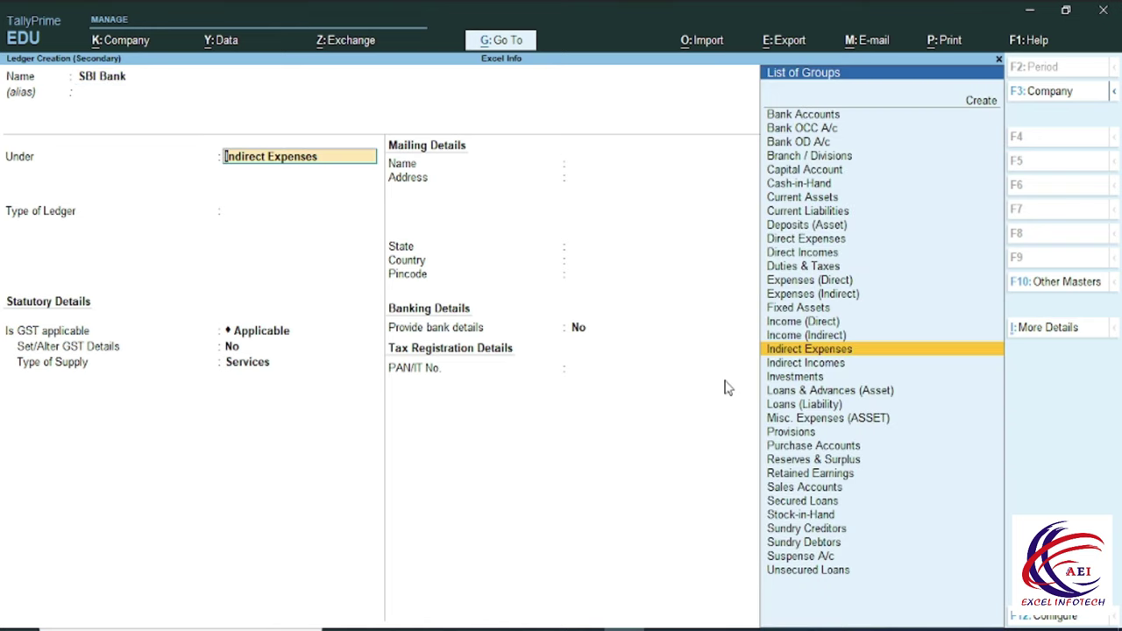
pyautogui.write('b')
pyautogui.press('Return')
pyautogui.press('Return')
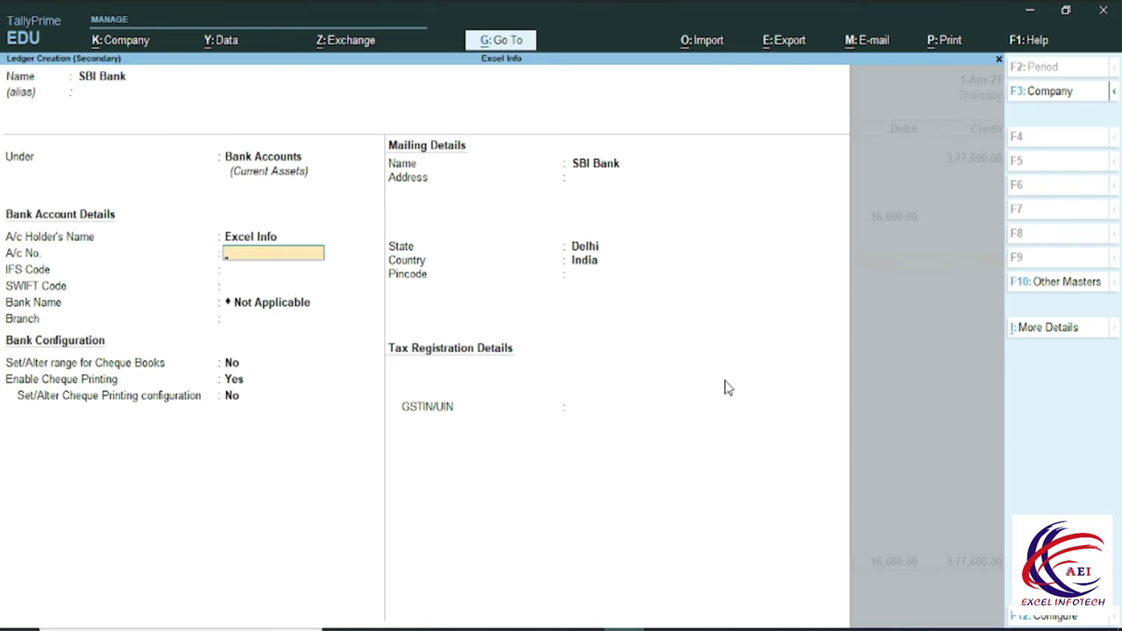
# Leave the SBI Bank ledger's remaining bank, cheque, mailing and tax details at their defaults, and save the ledger
pyautogui.press('Return')
pyautogui.press('Return')
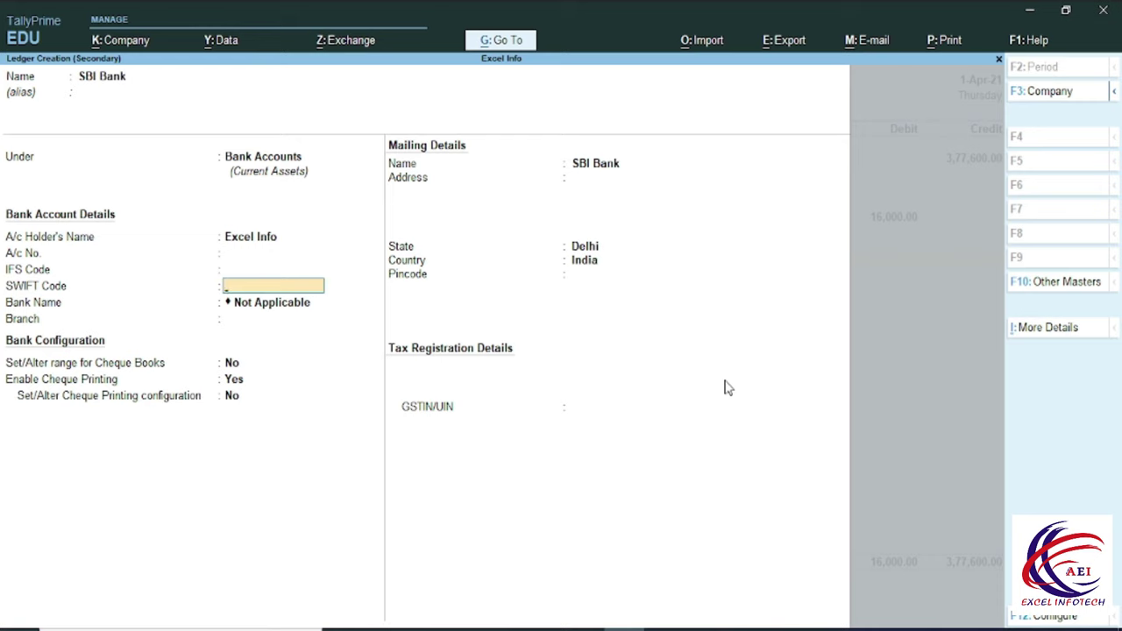
pyautogui.press('Return')
pyautogui.press('Return')
pyautogui.press('Return')
pyautogui.press('Return')
pyautogui.press('Return')
pyautogui.press('Return')
pyautogui.press('Return')
pyautogui.press('Return')
pyautogui.press('Return')
pyautogui.press('Return')
pyautogui.press('ctrl')
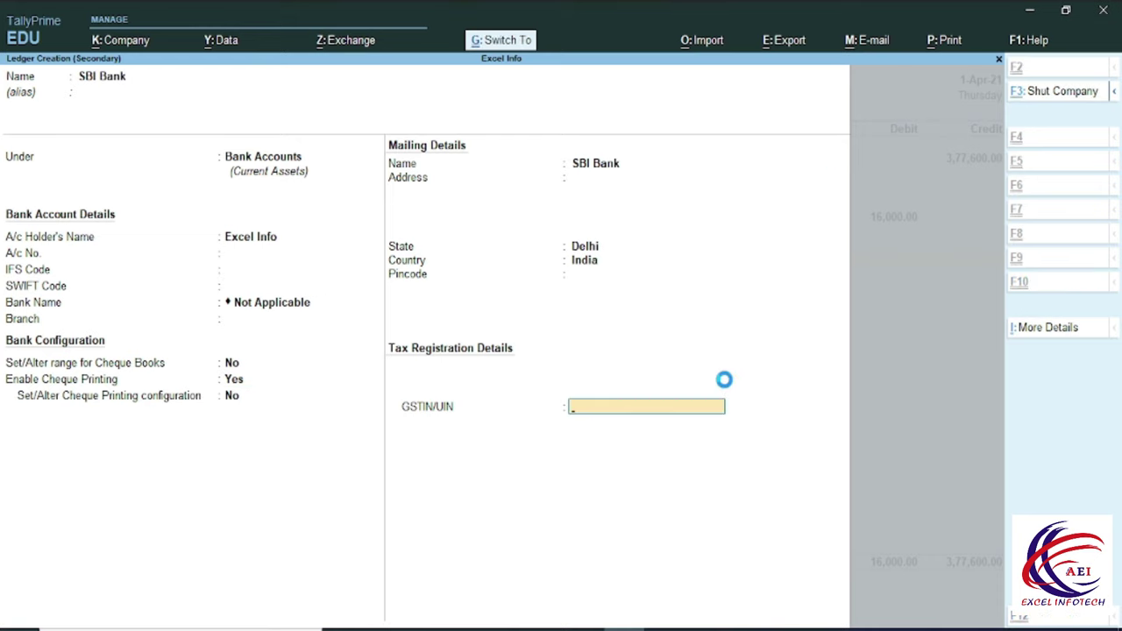
pyautogui.hotkey('ctrl', 'a')
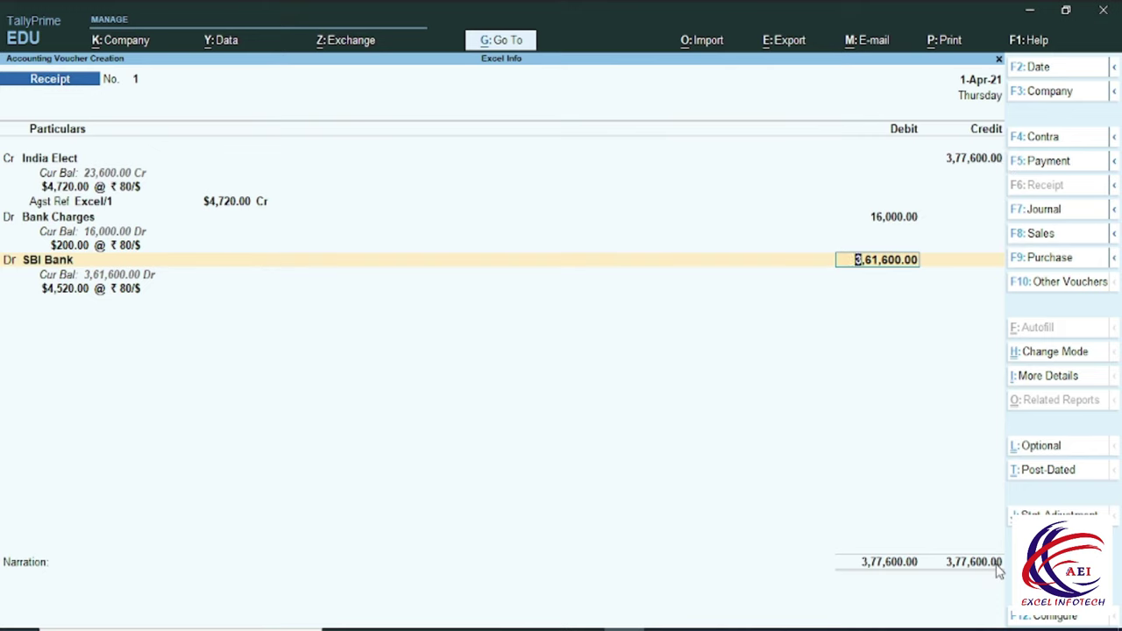
# Debit SBI Bank with $4,520.00 at an exchange rate of ₹ 80/$
pyautogui.press('Return')
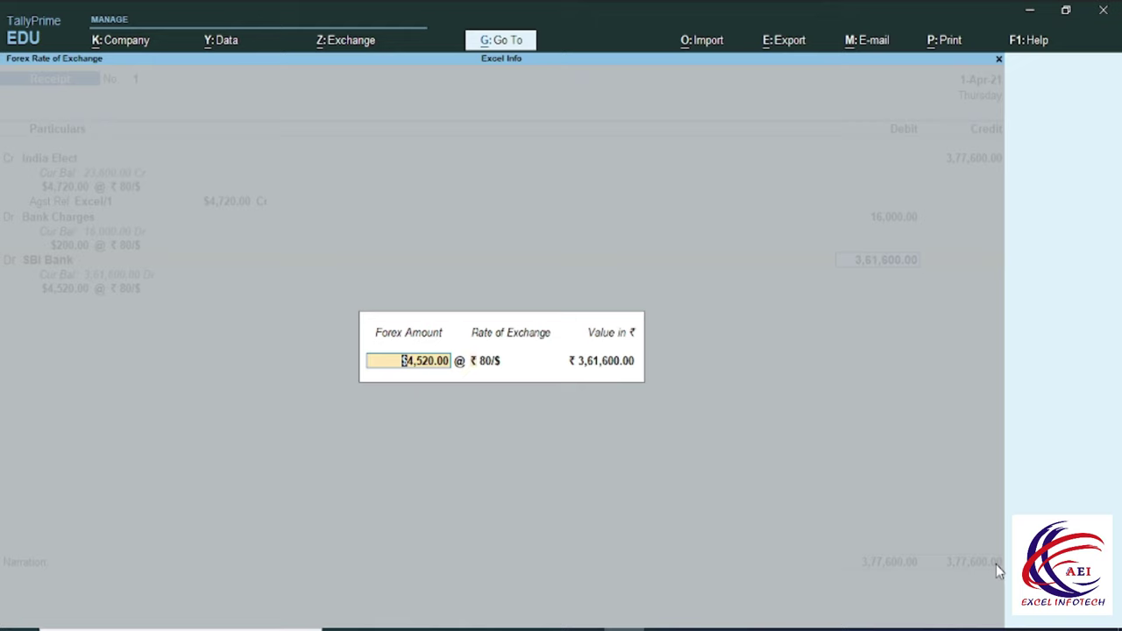
pyautogui.press('Return')
pyautogui.press('Return')
pyautogui.press('Return')
# Allocate the SBI Bank amount as Cheque/DD dated 1-Apr-21 without an instrument number or bank name, and save the receipt voucher
pyautogui.press('Return')
pyautogui.press('Return')
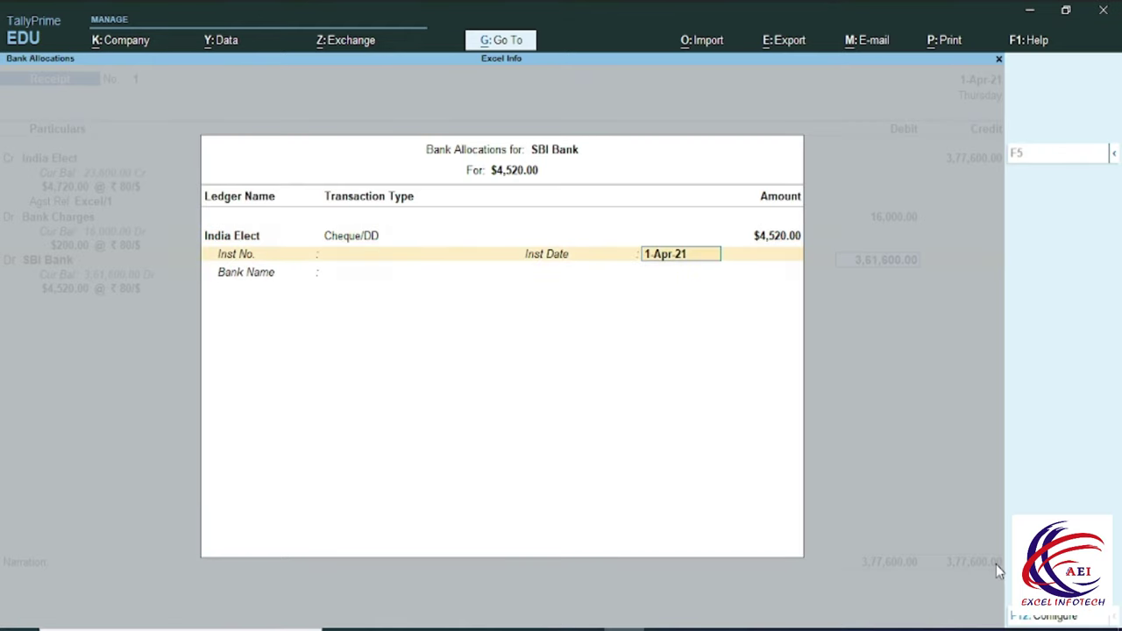
pyautogui.press('Return')
pyautogui.press('Return')
pyautogui.press('Return')
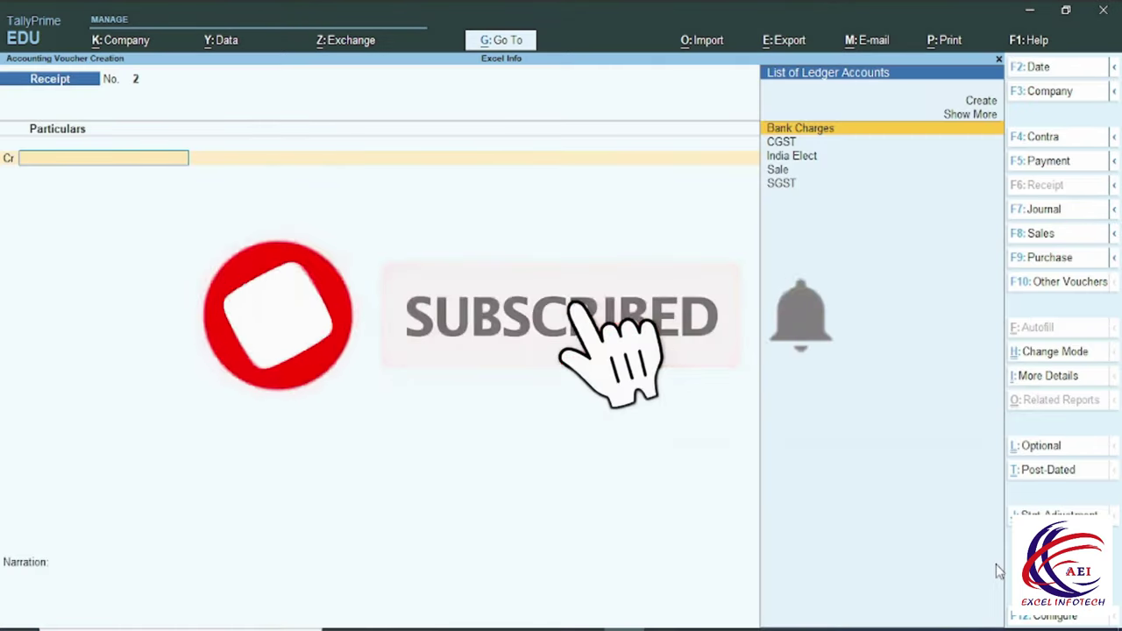